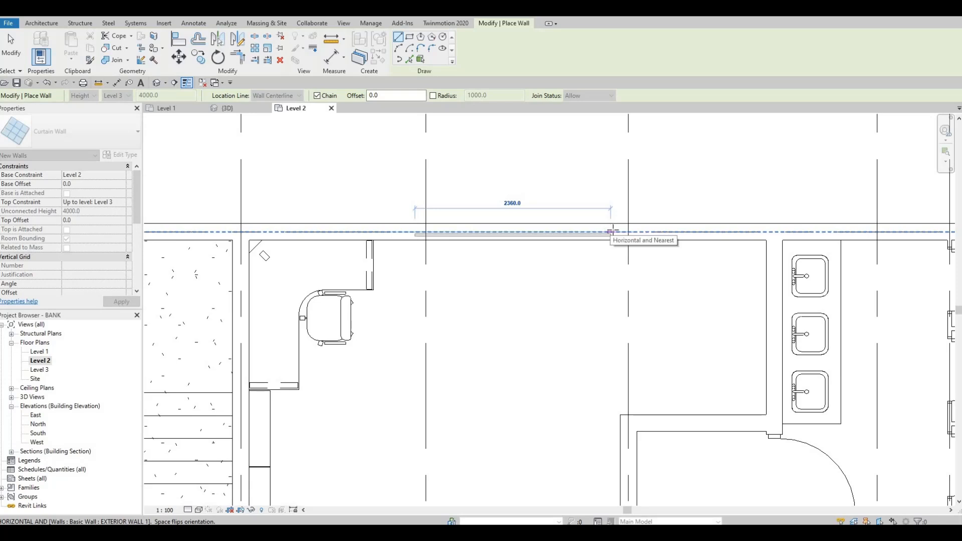
Finish a curtain wall about 2360 mm long along the north exterior wall of the office beside the stairs
{"action": "left_click", "coordinate": [611, 231]}
{"action": "key", "text": "Escape"}
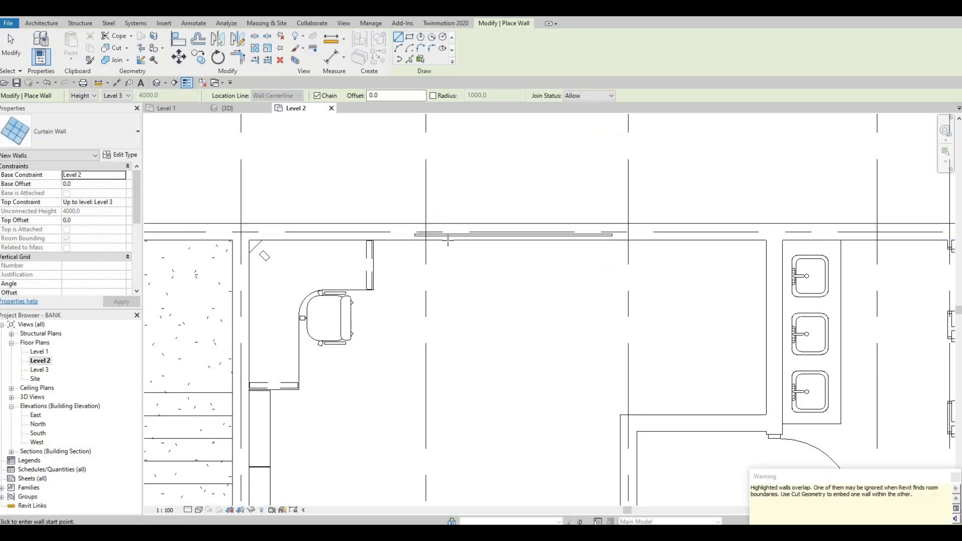
{"action": "left_click", "coordinate": [451, 232]}
Draw a vertical curtain wall along the conference room's east exterior wall, stopping short of both room corners
{"action": "scroll", "coordinate": [451, 233], "scroll_direction": "down", "scroll_amount": 4}
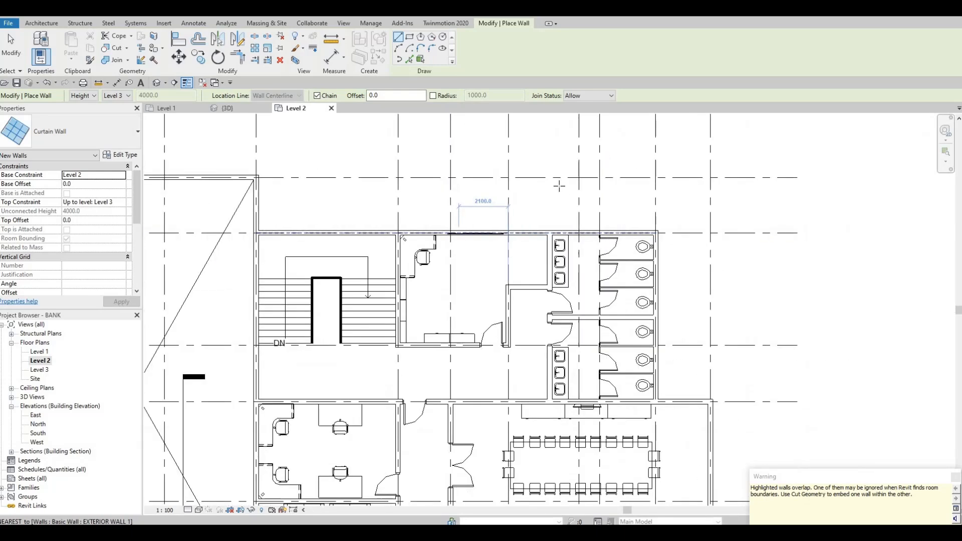
{"action": "middle_click_drag", "start_coordinate": [613, 261], "coordinate": [563, 154]}
{"action": "middle_click_drag", "start_coordinate": [654, 304], "coordinate": [621, 245]}
{"action": "scroll", "coordinate": [629, 265], "scroll_direction": "up", "scroll_amount": 3}
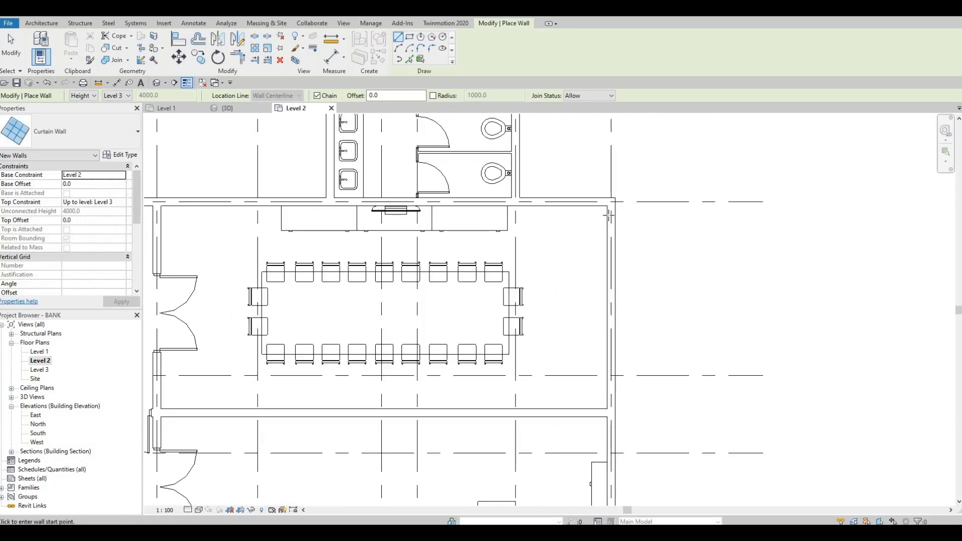
{"action": "left_click", "coordinate": [608, 222]}
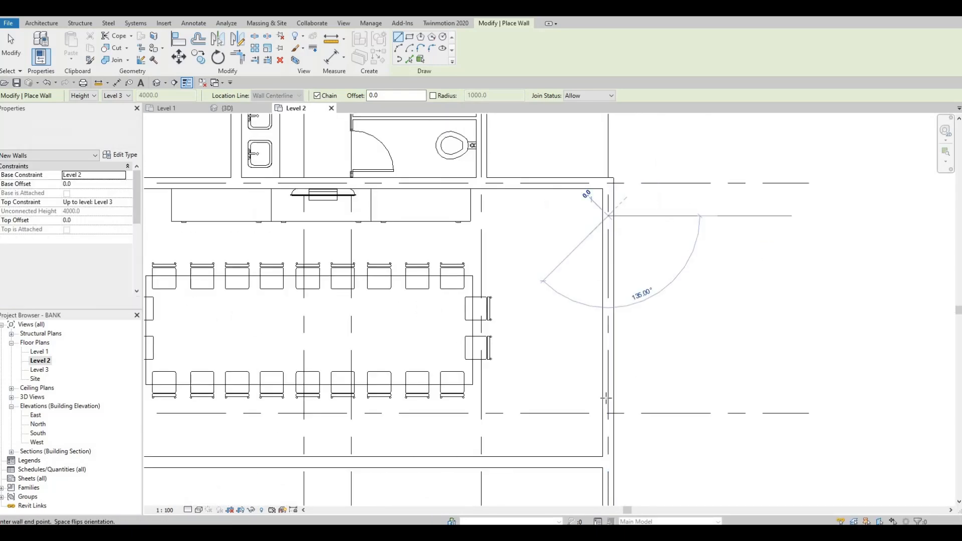
{"action": "left_click", "coordinate": [608, 434]}
{"action": "key", "text": "Escape"}
Draw a curtain wall about 9700 mm long along the south exterior wall of the large office below the conference room
{"action": "scroll", "coordinate": [575, 215], "scroll_direction": "down", "scroll_amount": 2}
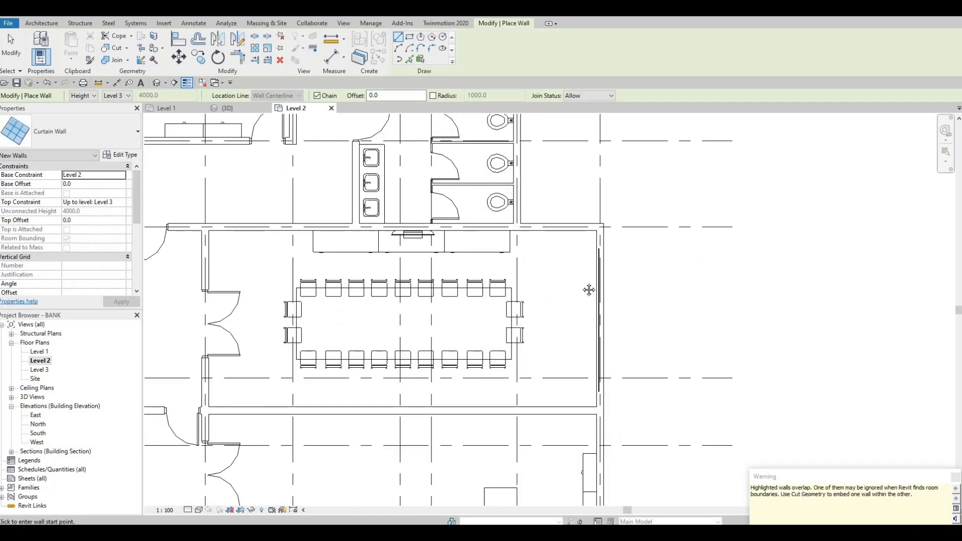
{"action": "middle_click_drag", "start_coordinate": [588, 290], "coordinate": [569, 129]}
{"action": "middle_click_drag", "start_coordinate": [380, 438], "coordinate": [465, 363]}
{"action": "scroll", "coordinate": [446, 385], "scroll_direction": "up", "scroll_amount": 2}
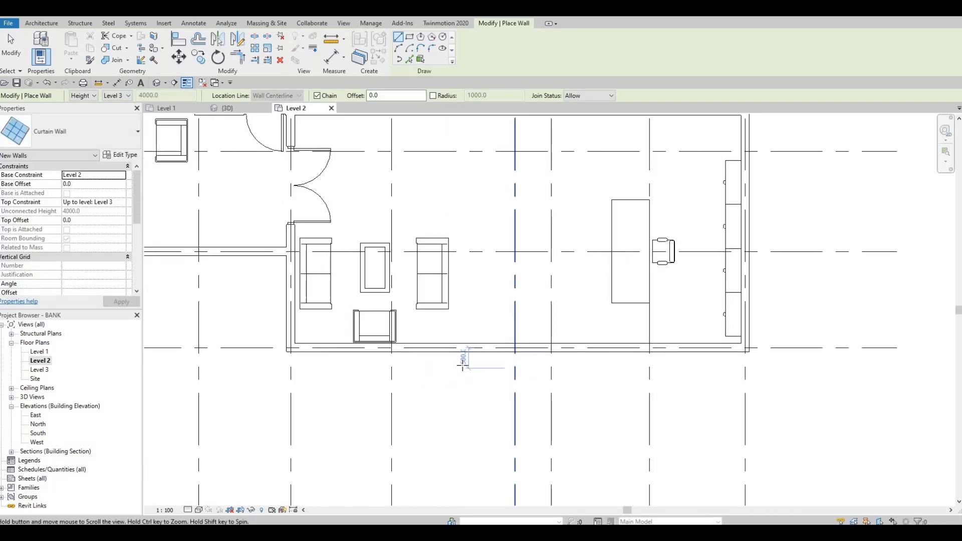
{"action": "scroll", "coordinate": [508, 359], "scroll_direction": "down", "scroll_amount": 1}
{"action": "left_click", "coordinate": [379, 349]}
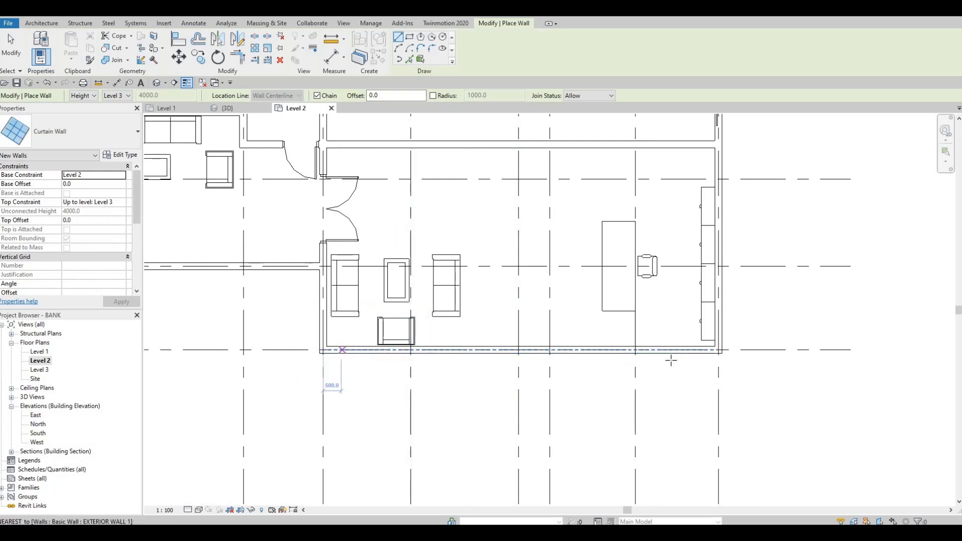
{"action": "left_click", "coordinate": [342, 349]}
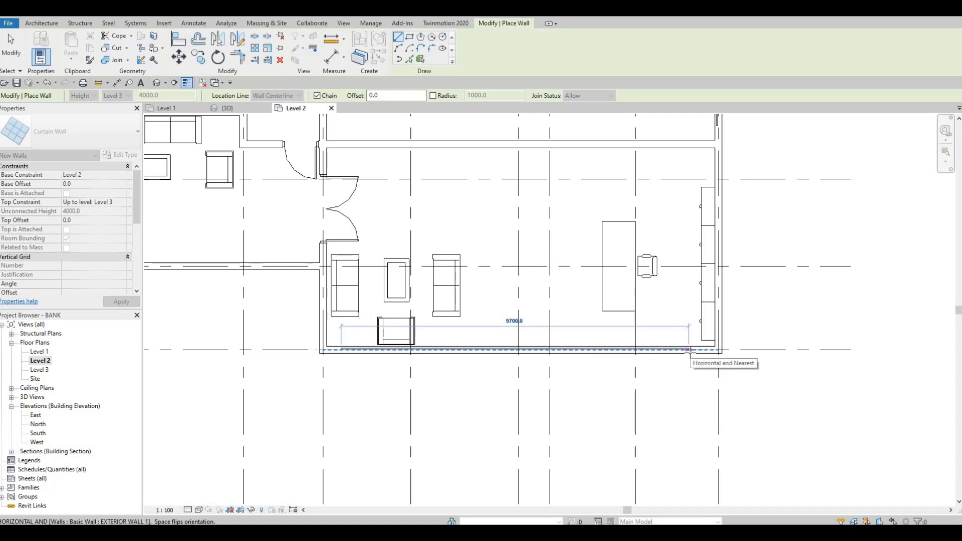
{"action": "left_click", "coordinate": [689, 350]}
{"action": "key", "text": "Escape"}
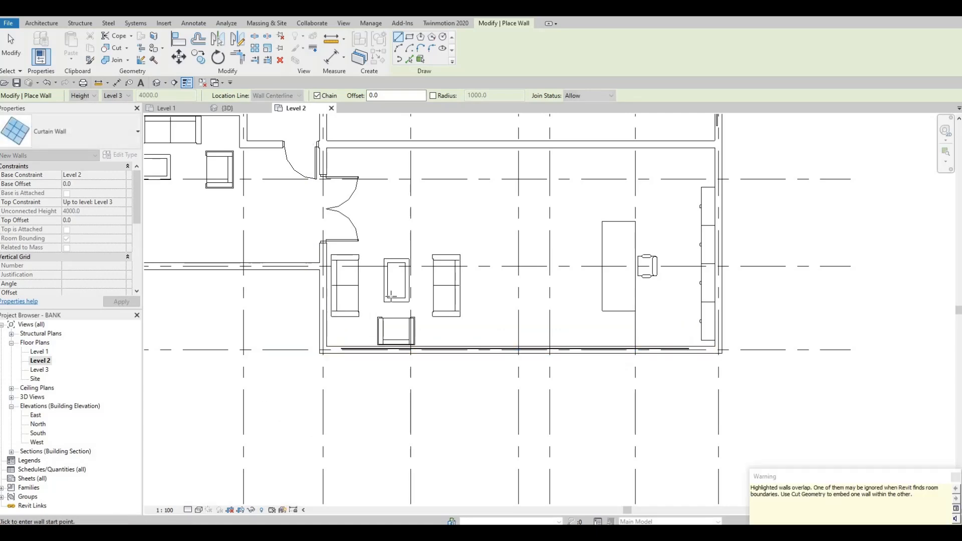
Draw a curtain wall about 6000 mm long along the south exterior wall of the smaller office with the two sofas
{"action": "scroll", "coordinate": [620, 365], "scroll_direction": "down", "scroll_amount": 3}
{"action": "middle_click_drag", "start_coordinate": [298, 306], "coordinate": [378, 331]}
{"action": "scroll", "coordinate": [378, 331], "scroll_direction": "up", "scroll_amount": 2}
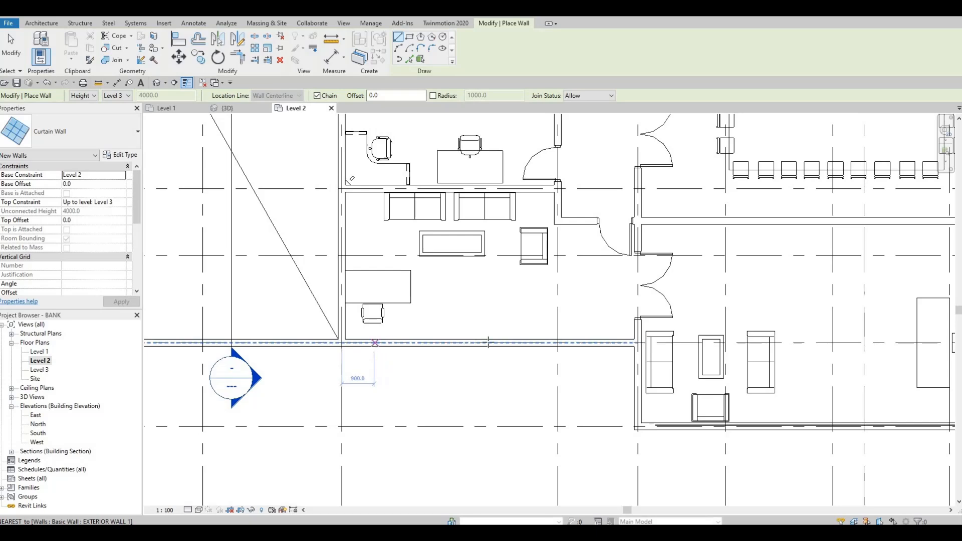
{"action": "left_click", "coordinate": [374, 346]}
{"action": "left_click", "coordinate": [589, 346]}
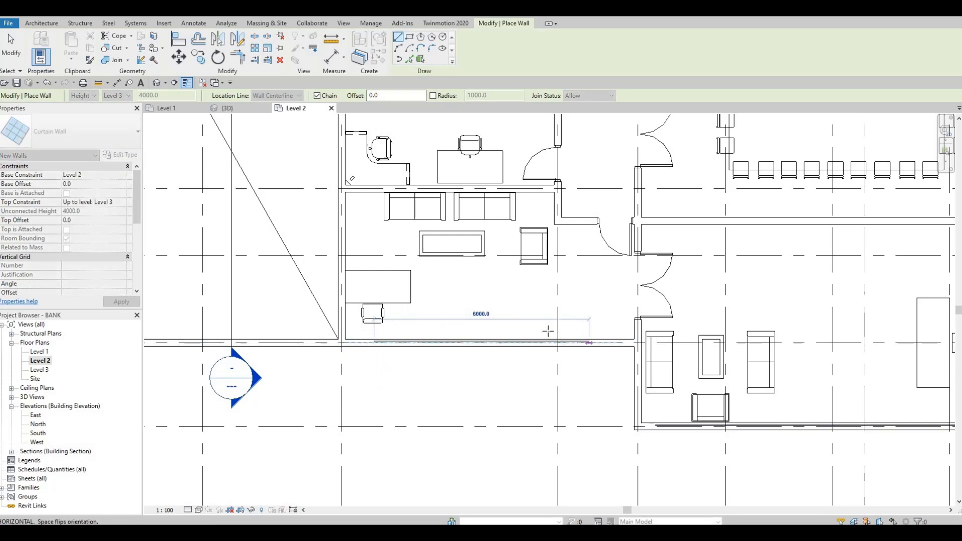
{"action": "key", "text": "Escape"}
{"action": "key", "text": "Escape"}
Use Cut Geometry to embed the curtain wall in the north exterior wall of the office beside the stairs
{"action": "scroll", "coordinate": [434, 292], "scroll_direction": "down", "scroll_amount": 5}
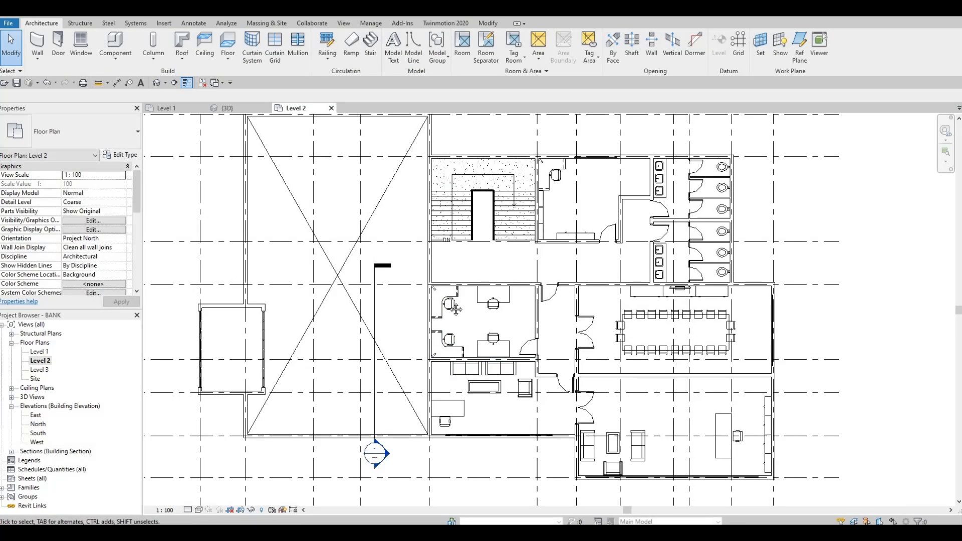
{"action": "middle_click_drag", "start_coordinate": [449, 261], "coordinate": [443, 294]}
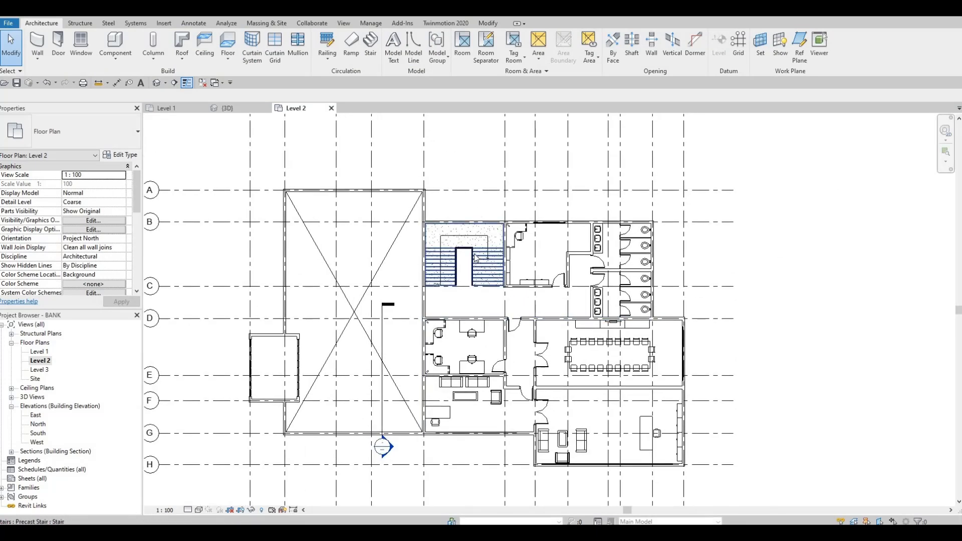
{"action": "middle_click_drag", "start_coordinate": [474, 250], "coordinate": [450, 186]}
{"action": "scroll", "coordinate": [339, 231], "scroll_direction": "up", "scroll_amount": 2}
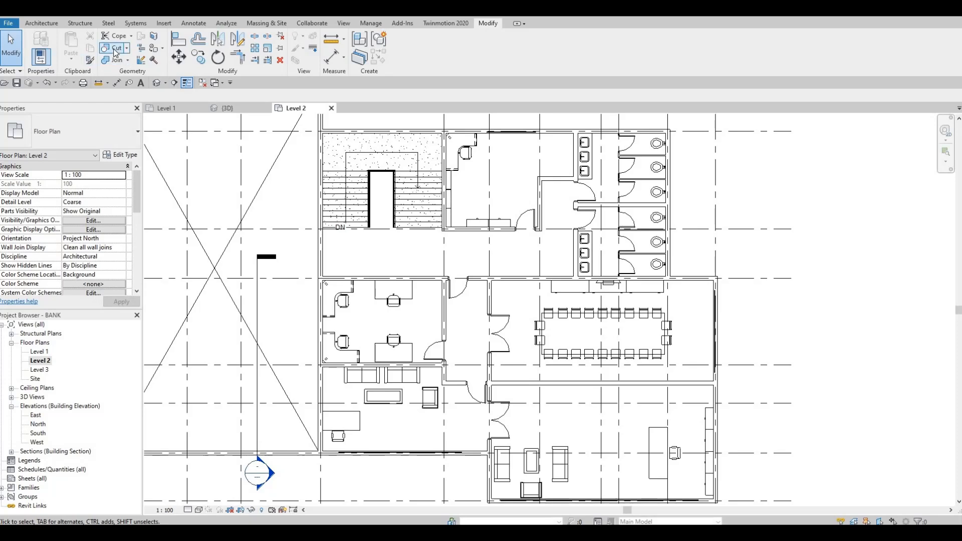
{"action": "left_click", "coordinate": [115, 50]}
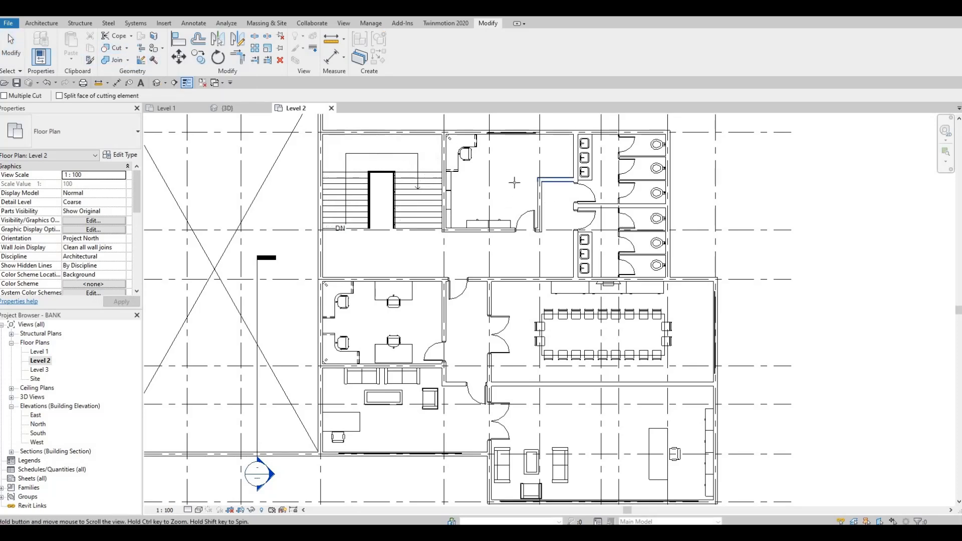
{"action": "scroll", "coordinate": [514, 183], "scroll_direction": "up", "scroll_amount": 3}
{"action": "left_click", "coordinate": [485, 204]}
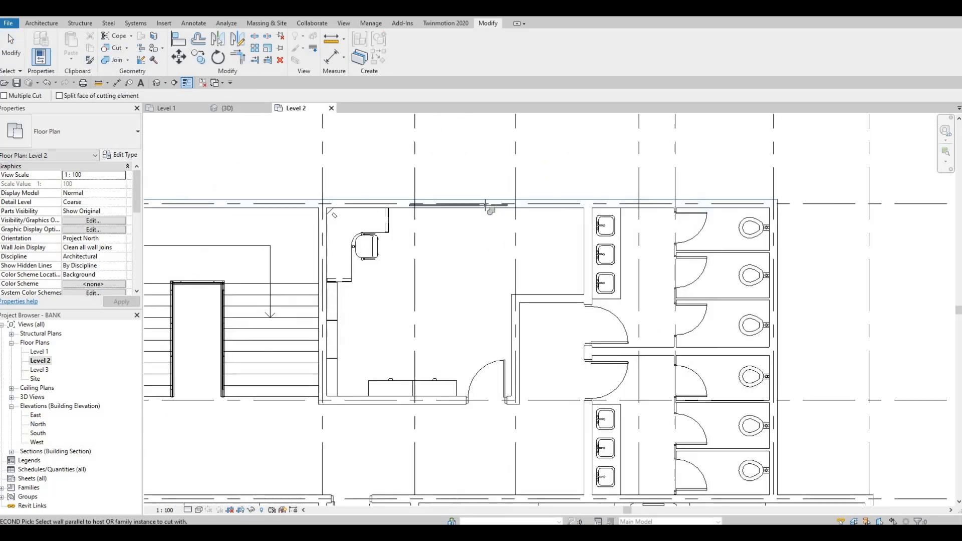
{"action": "scroll", "coordinate": [485, 206], "scroll_direction": "up", "scroll_amount": 1}
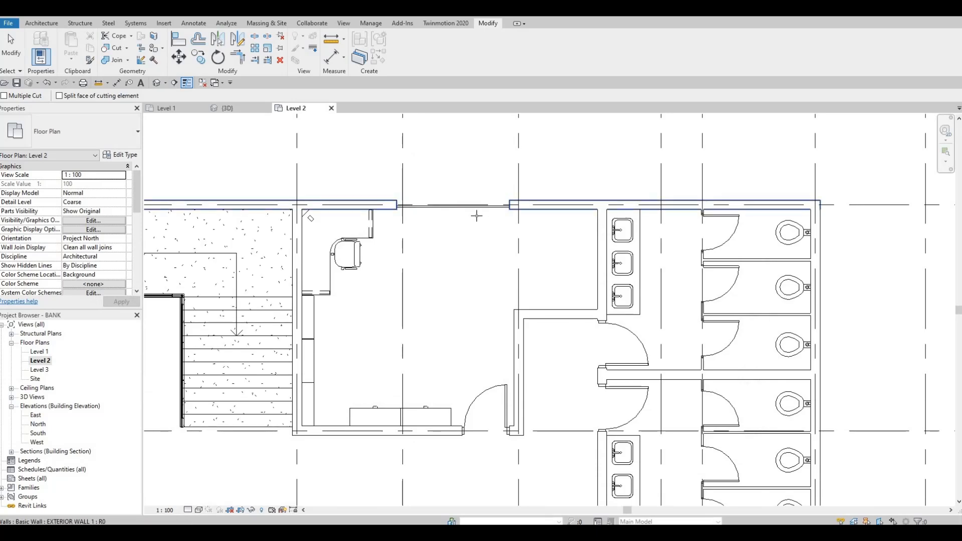
Cut the conference room's east wall and the large office's south wall with their overlapping curtain walls
{"action": "scroll", "coordinate": [507, 198], "scroll_direction": "down", "scroll_amount": 5}
{"action": "scroll", "coordinate": [586, 250], "scroll_direction": "up", "scroll_amount": 4}
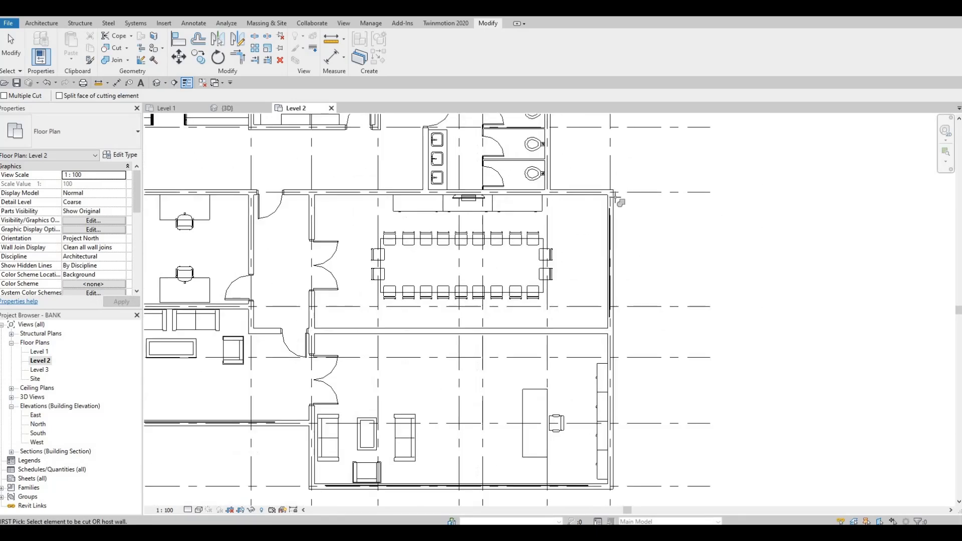
{"action": "scroll", "coordinate": [575, 313], "scroll_direction": "down", "scroll_amount": 4}
{"action": "scroll", "coordinate": [600, 361], "scroll_direction": "up", "scroll_amount": 3}
{"action": "left_click", "coordinate": [589, 357]}
{"action": "left_click", "coordinate": [588, 354]}
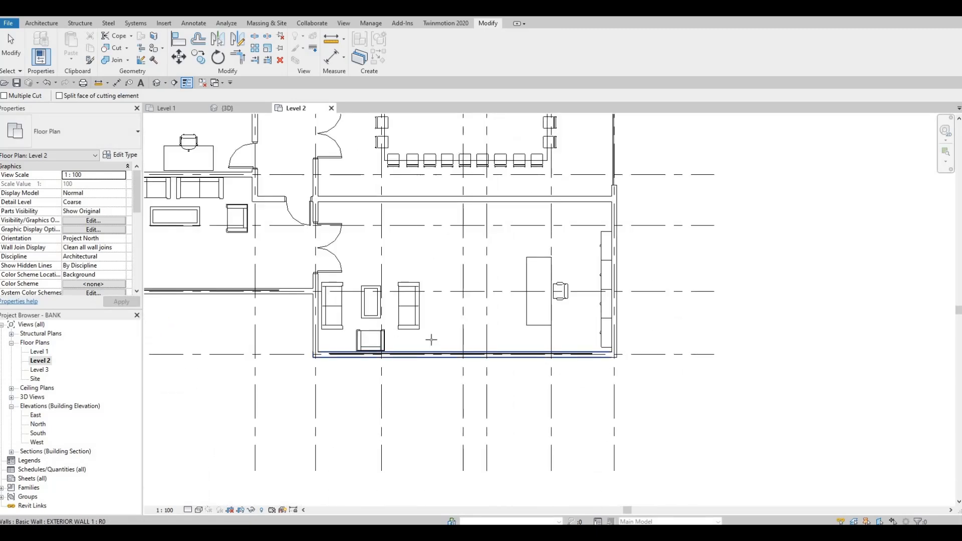
Cut the south exterior wall of the smaller office with its curtain wall and end the Cut command
{"action": "scroll", "coordinate": [203, 297], "scroll_direction": "up", "scroll_amount": 1}
{"action": "middle_click_drag", "start_coordinate": [216, 296], "coordinate": [367, 295]}
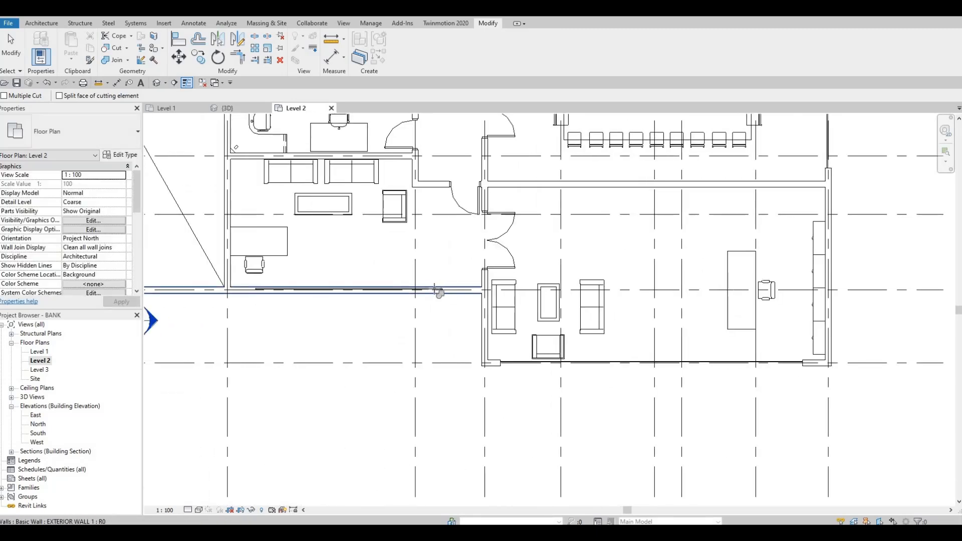
{"action": "scroll", "coordinate": [419, 291], "scroll_direction": "down", "scroll_amount": 3}
{"action": "key", "text": "Escape"}
Use Create Similar to place another L-shaped 1500 x 1800 x 600mm standing desk, rotated into the northeast corner of the upper office
{"action": "scroll", "coordinate": [416, 200], "scroll_direction": "up", "scroll_amount": 3}
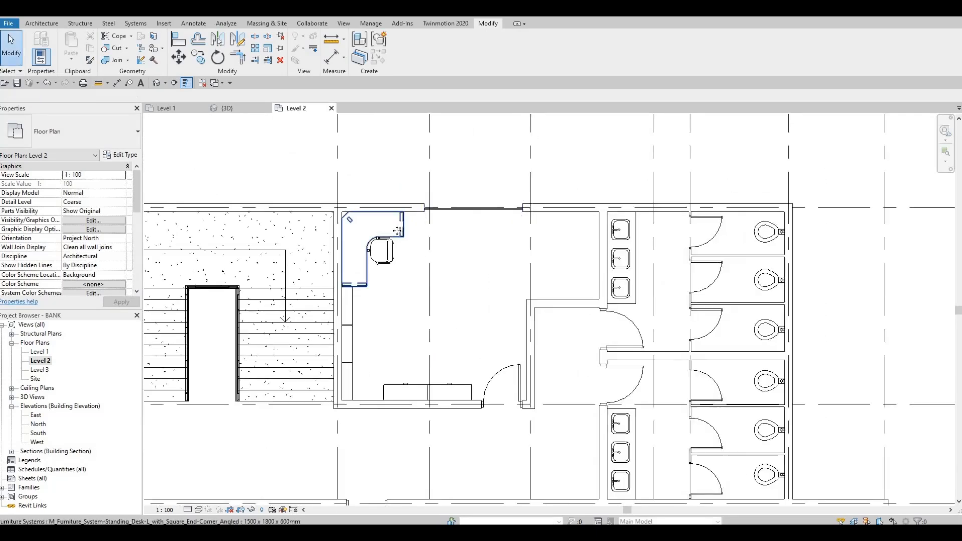
{"action": "left_click", "coordinate": [397, 230]}
{"action": "key", "text": "c"}
{"action": "key", "text": "s"}
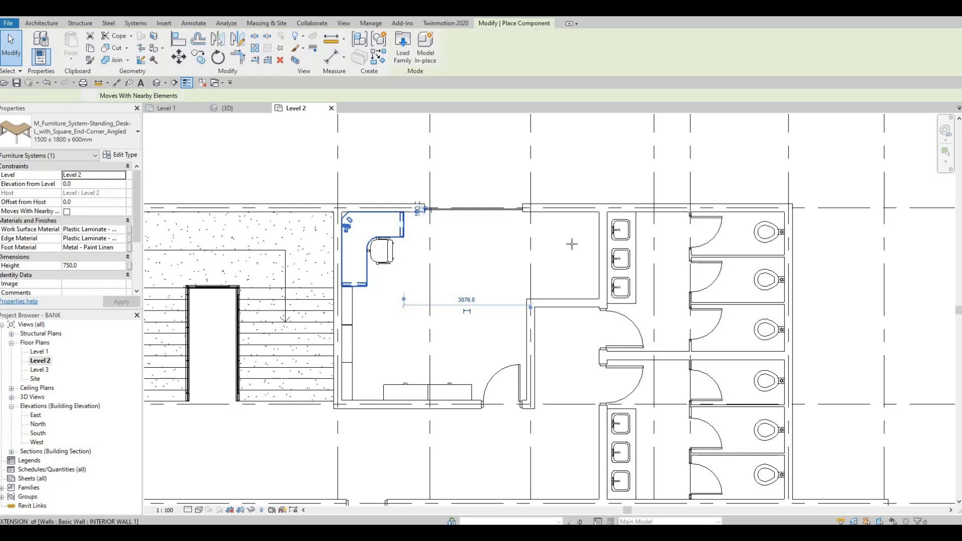
{"action": "scroll", "coordinate": [551, 236], "scroll_direction": "up", "scroll_amount": 1}
{"action": "key", "text": "space"}
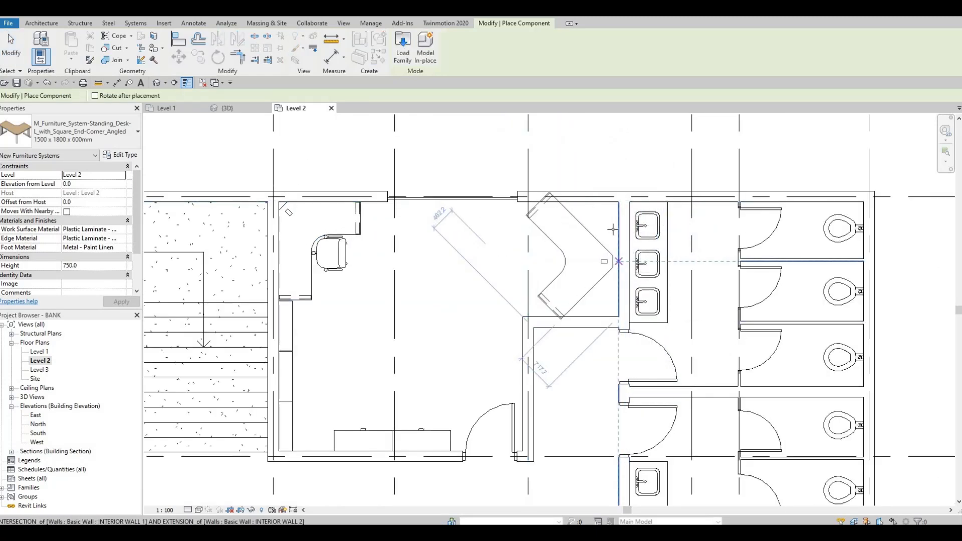
{"action": "key", "text": "space"}
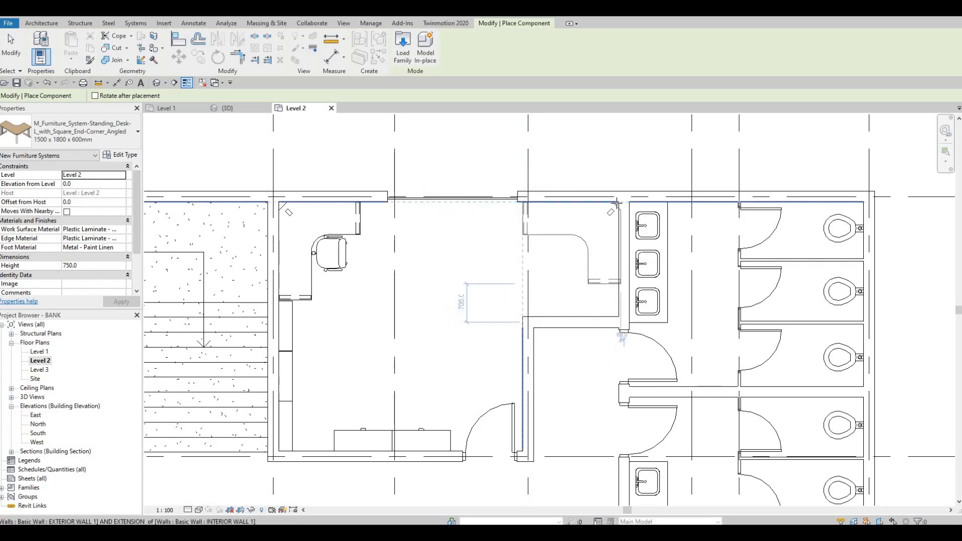
{"action": "scroll", "coordinate": [617, 200], "scroll_direction": "up", "scroll_amount": 2}
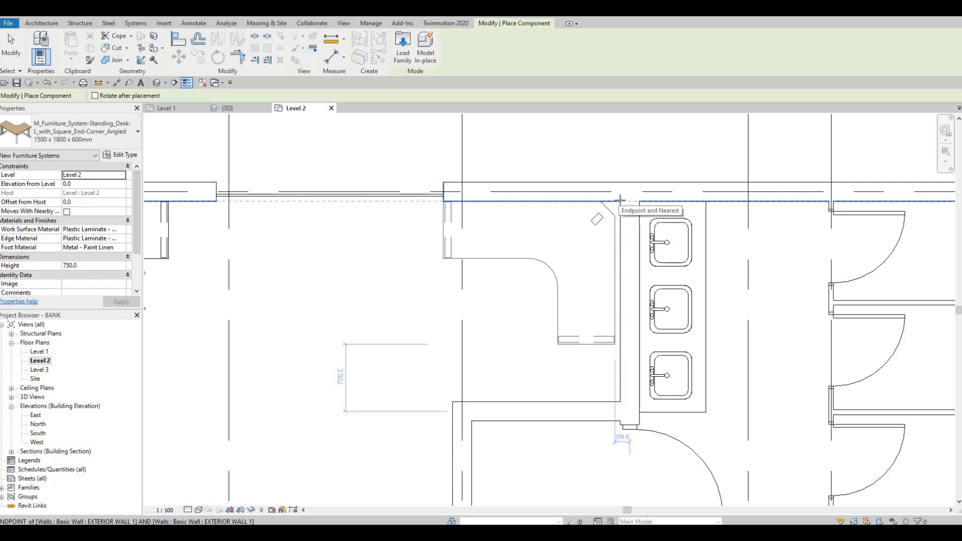
{"action": "left_click", "coordinate": [612, 205]}
{"action": "scroll", "coordinate": [616, 203], "scroll_direction": "down", "scroll_amount": 3}
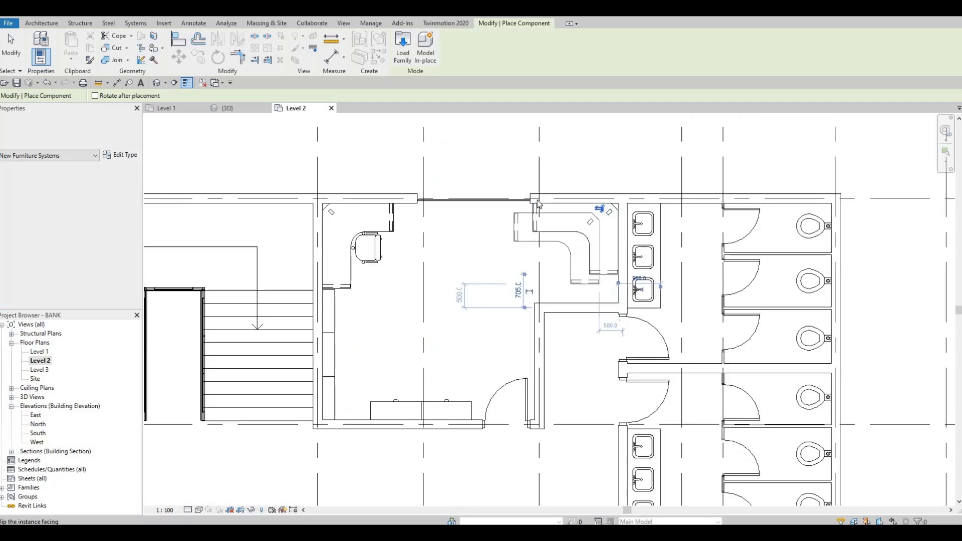
{"action": "key", "text": "Escape"}
{"action": "key", "text": "Escape"}
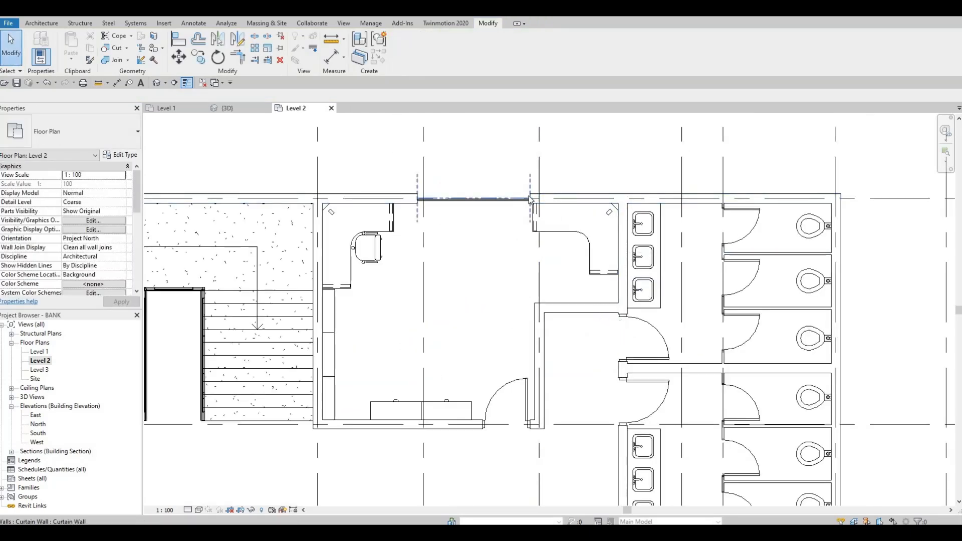
Shorten the curtain wall in the upper office's north wall from its east end to 2260 mm
{"action": "left_click", "coordinate": [530, 201]}
{"action": "scroll", "coordinate": [531, 202], "scroll_direction": "up", "scroll_amount": 2}
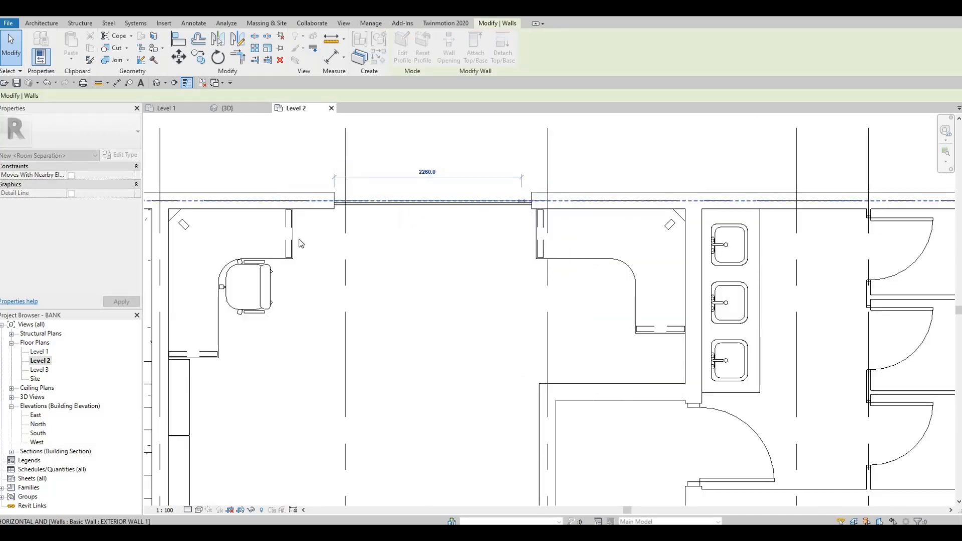
{"action": "scroll", "coordinate": [523, 201], "scroll_direction": "down", "scroll_amount": 3}
{"action": "key", "text": "Escape"}
Use Create Similar to place another M_Chair-Executive, rotated to face the new corner desk
{"action": "left_click", "coordinate": [365, 252]}
{"action": "key", "text": "c"}
{"action": "key", "text": "s"}
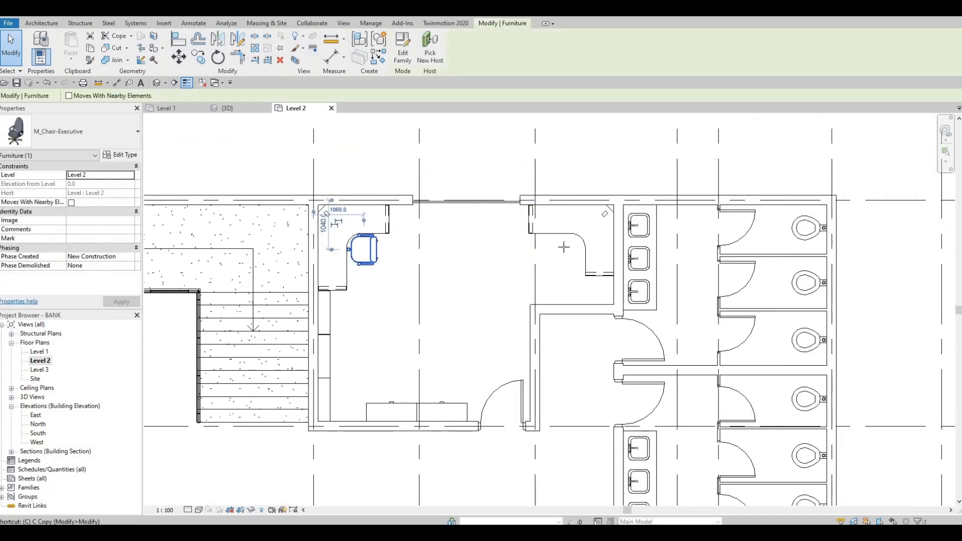
{"action": "scroll", "coordinate": [566, 261], "scroll_direction": "up", "scroll_amount": 2}
{"action": "scroll", "coordinate": [569, 241], "scroll_direction": "up", "scroll_amount": 1}
{"action": "key", "text": "space"}
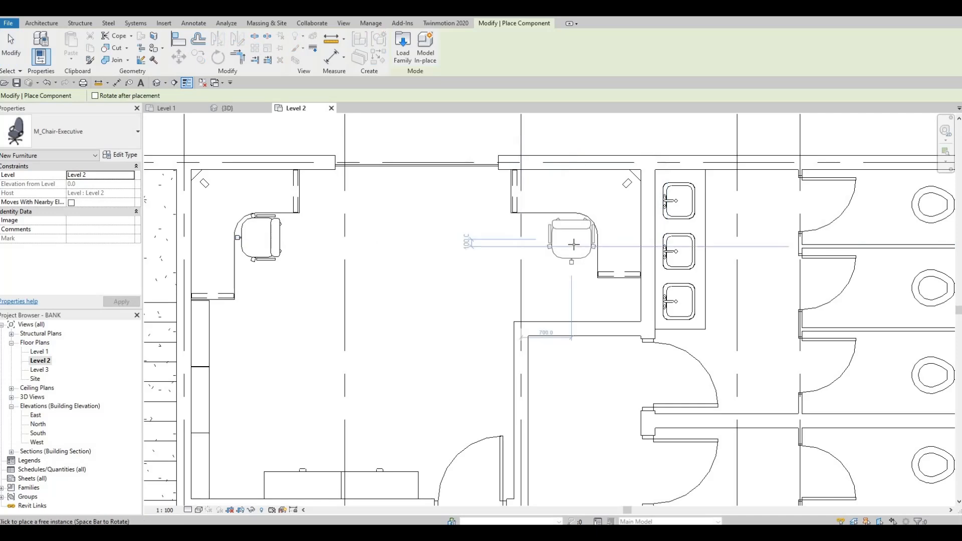
{"action": "left_click", "coordinate": [574, 244]}
{"action": "key", "text": "Escape"}
{"action": "scroll", "coordinate": [561, 240], "scroll_direction": "down", "scroll_amount": 3}
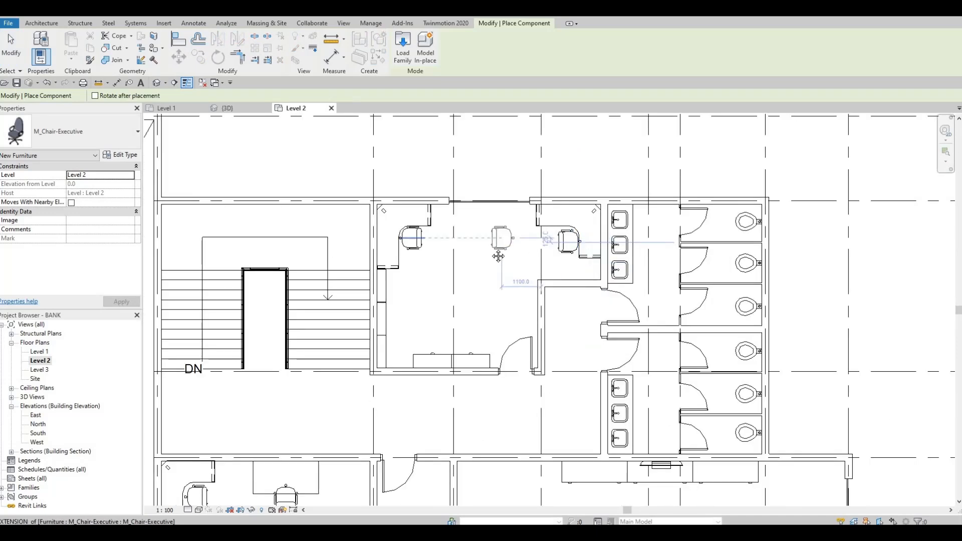
Look over the whole Level 2 plan and inspect the embedded curtain walls in the {3D} view
{"action": "scroll", "coordinate": [510, 250], "scroll_direction": "down", "scroll_amount": 1}
{"action": "middle_click_drag", "start_coordinate": [512, 267], "coordinate": [522, 242]}
{"action": "scroll", "coordinate": [496, 283], "scroll_direction": "down", "scroll_amount": 4}
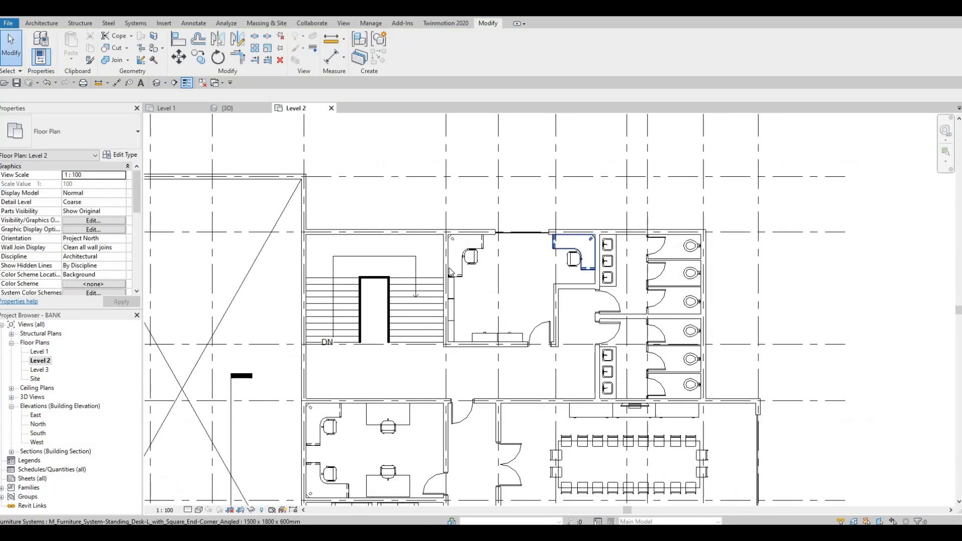
{"action": "middle_click_drag", "start_coordinate": [473, 271], "coordinate": [525, 202]}
{"action": "scroll", "coordinate": [471, 207], "scroll_direction": "down", "scroll_amount": 1}
{"action": "mouse_move", "coordinate": [455, 204]}
{"action": "middle_mouse_down"}
{"action": "mouse_move", "coordinate": [455, 255]}
{"action": "mouse_move", "coordinate": [449, 214]}
{"action": "middle_mouse_up"}
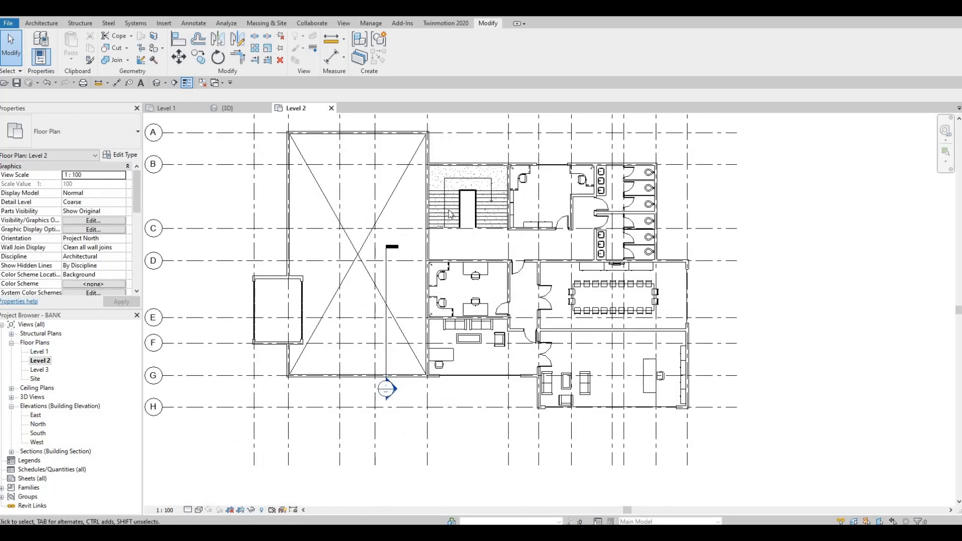
{"action": "left_click", "coordinate": [228, 109]}
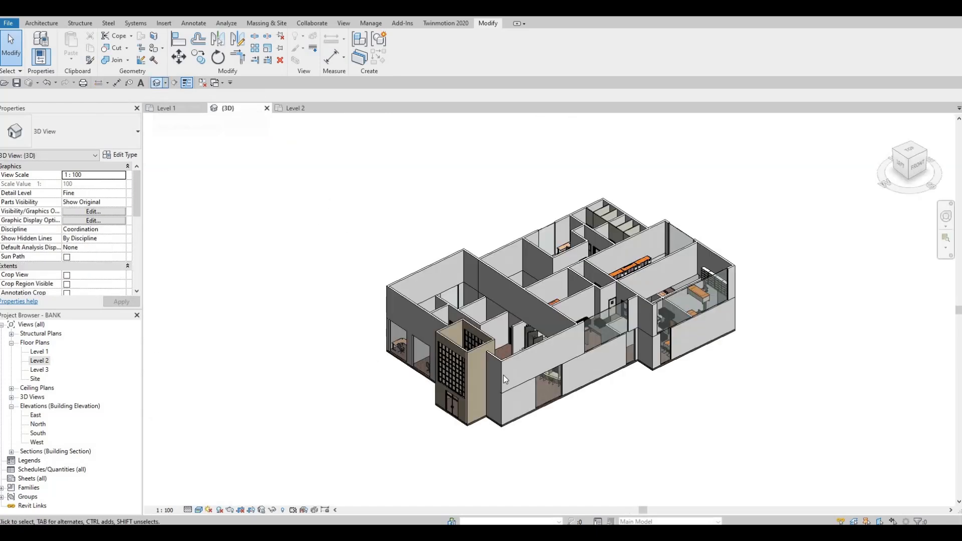
{"action": "scroll", "coordinate": [503, 375], "scroll_direction": "up", "scroll_amount": 4}
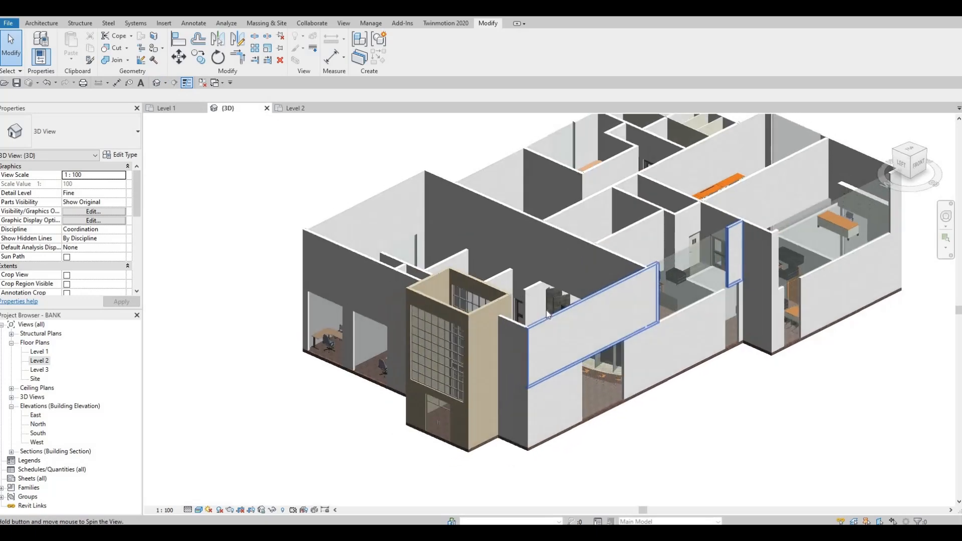
Extend the top of the Level 1 curtain wall in the south exterior wall upward to a Top Offset of about 2923 mm
{"action": "middle_click_drag", "start_coordinate": [546, 311], "coordinate": [518, 330], "text": "shift"}
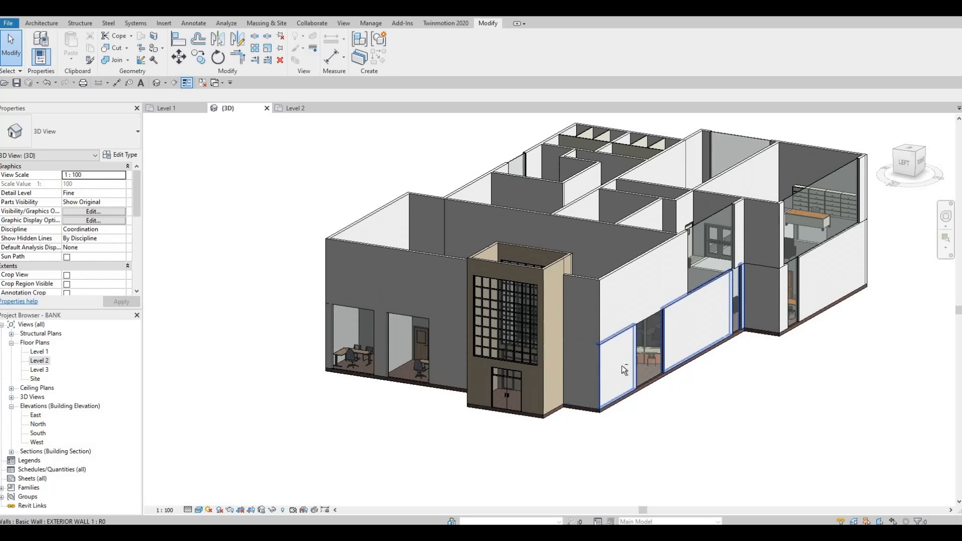
{"action": "middle_click_drag", "start_coordinate": [633, 366], "coordinate": [524, 359], "text": "shift"}
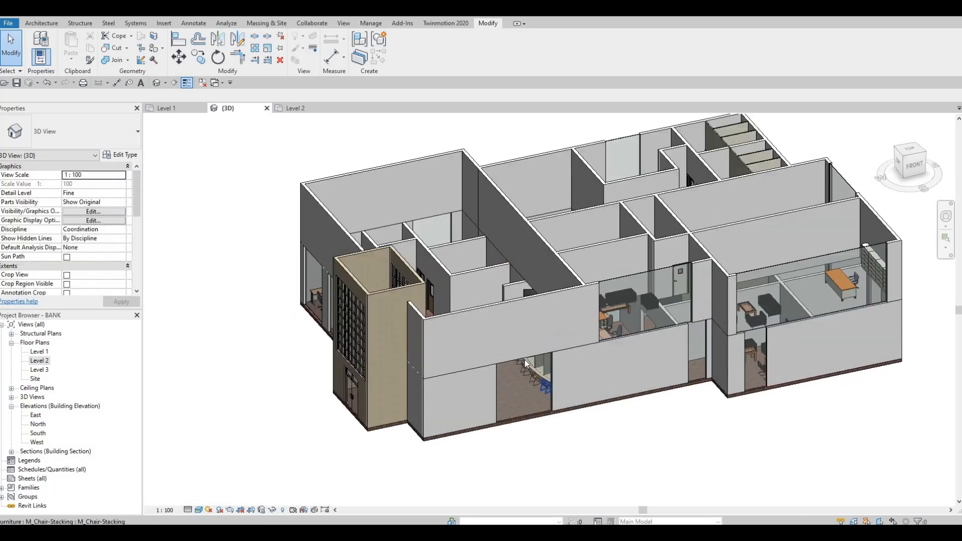
{"action": "left_click", "coordinate": [524, 361]}
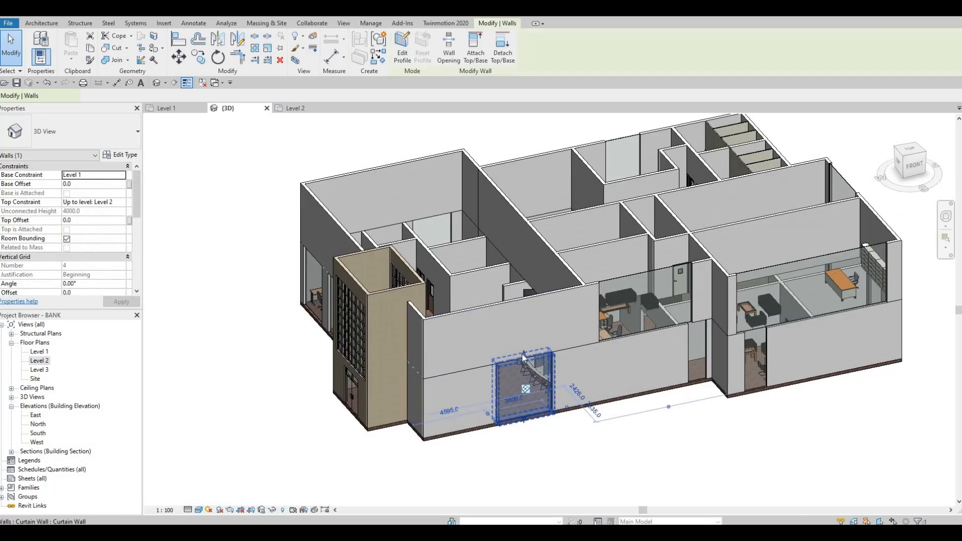
{"action": "left_click_drag", "start_coordinate": [522, 320], "coordinate": [485, 301]}
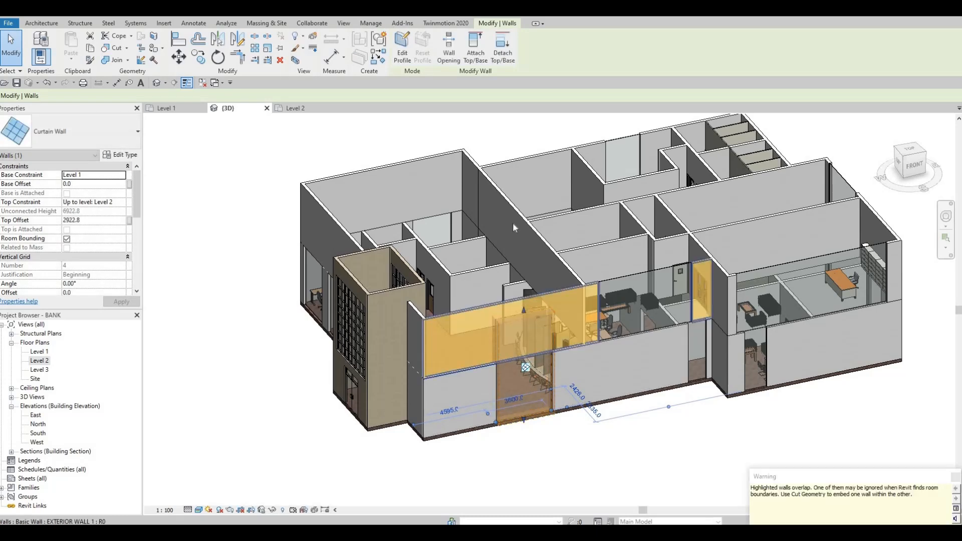
Use Cut Geometry to cut the Level 2 south exterior wall with the extended curtain wall
{"action": "key", "text": "Escape"}
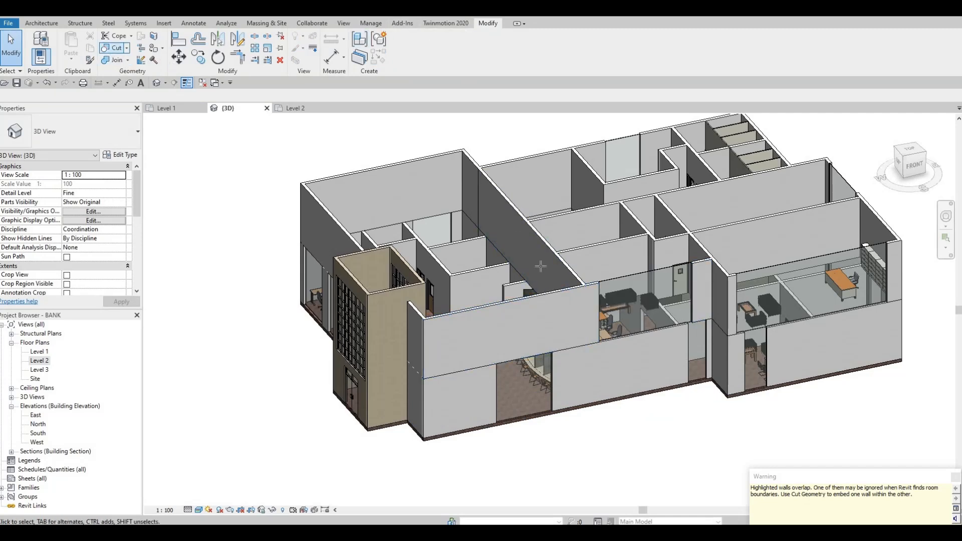
{"action": "left_click", "coordinate": [553, 362]}
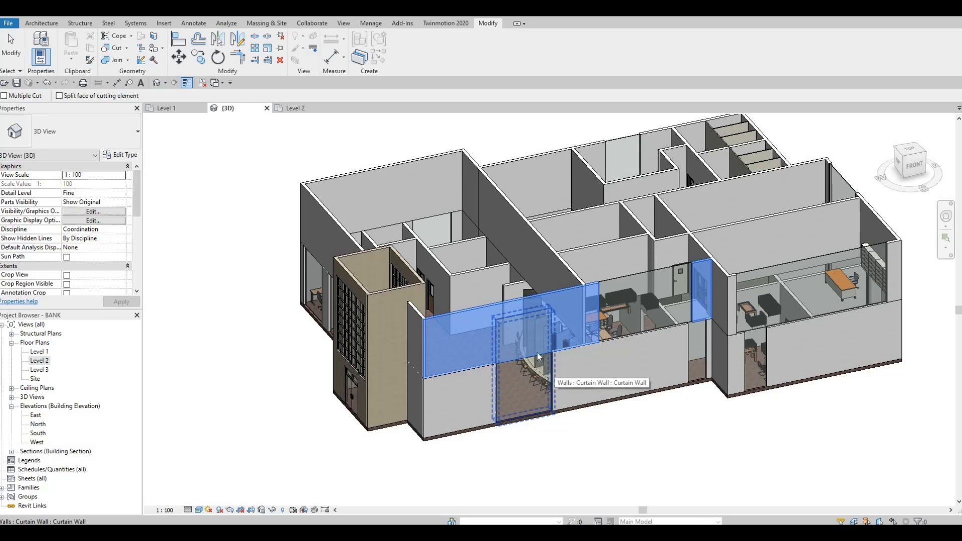
{"action": "left_click", "coordinate": [537, 352]}
{"action": "key", "text": "Escape"}
Raise the bottom of the tall south curtain wall to a Base Offset of about 515 mm above Level 1
{"action": "middle_click_drag", "start_coordinate": [570, 321], "coordinate": [625, 262]}
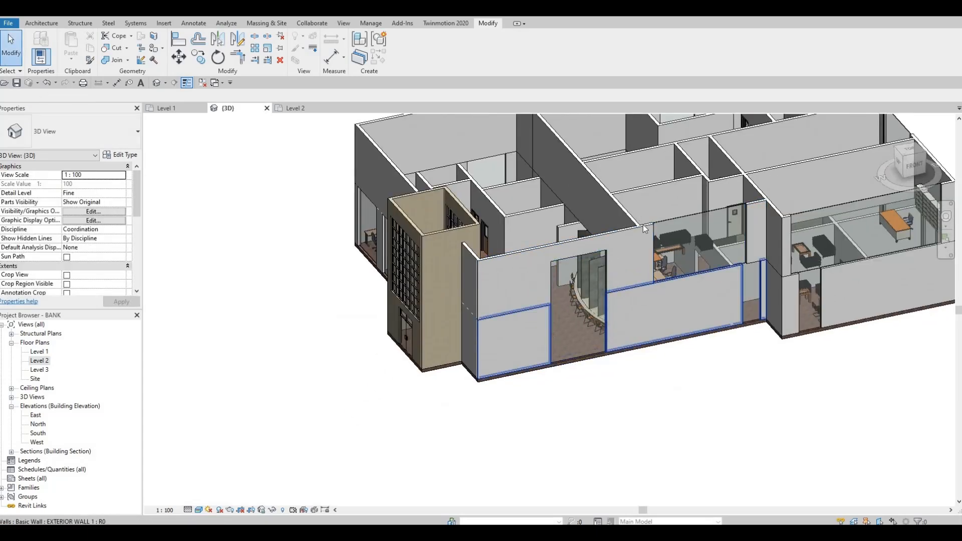
{"action": "middle_click_drag", "start_coordinate": [645, 230], "coordinate": [643, 239], "text": "shift"}
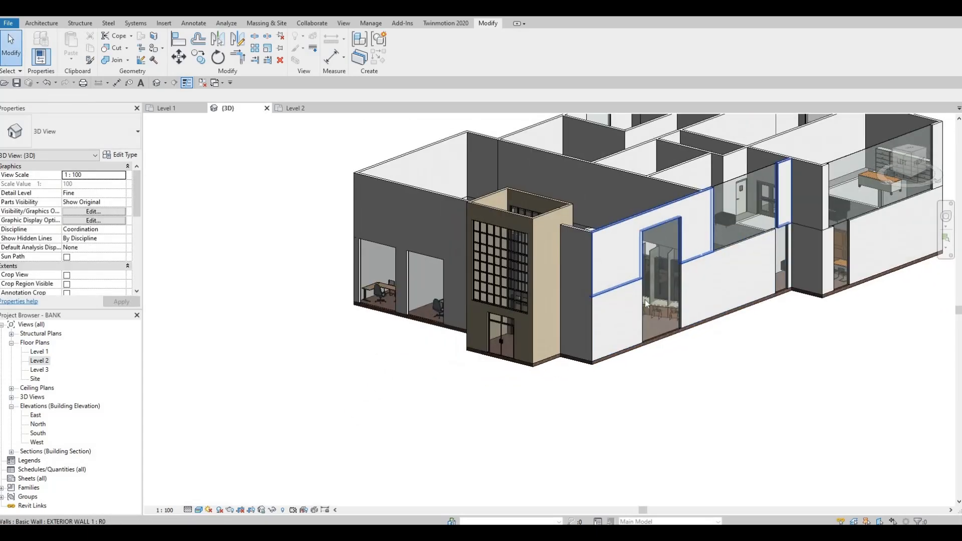
{"action": "scroll", "coordinate": [645, 345], "scroll_direction": "up", "scroll_amount": 4}
{"action": "left_click", "coordinate": [635, 344]}
{"action": "key", "text": "Escape"}
{"action": "left_click", "coordinate": [657, 345]}
{"action": "left_click_drag", "start_coordinate": [665, 316], "coordinate": [666, 323]}
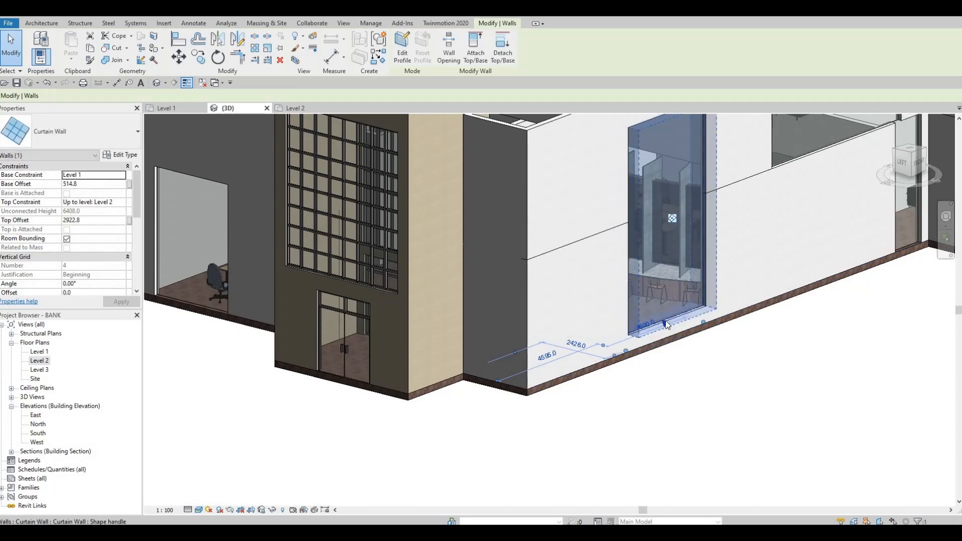
{"action": "key", "text": "Escape"}
Open the Level 1 plan and cut the west exterior wall with the curtain wall behind the six chairs north of the entrance
{"action": "scroll", "coordinate": [668, 326], "scroll_direction": "down", "scroll_amount": 3}
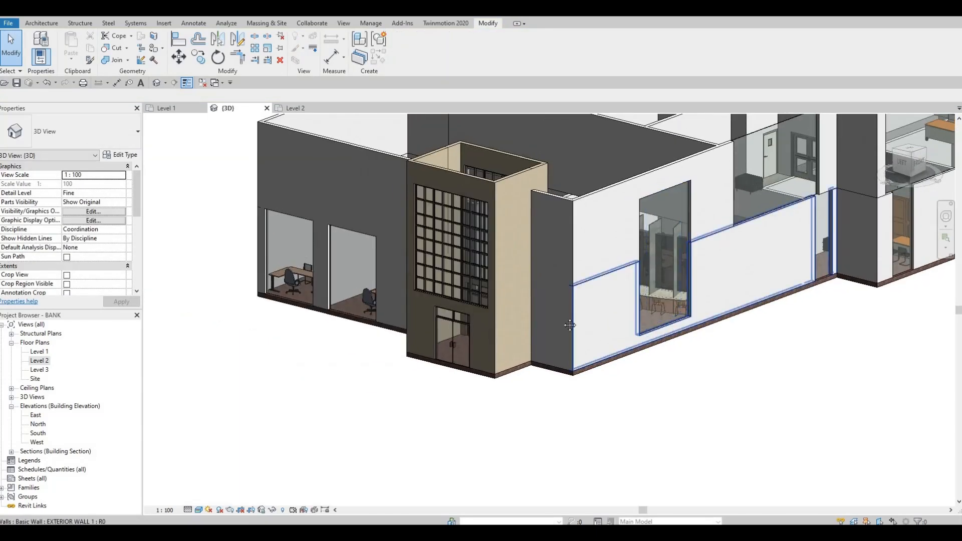
{"action": "middle_click_drag", "start_coordinate": [560, 327], "coordinate": [687, 383]}
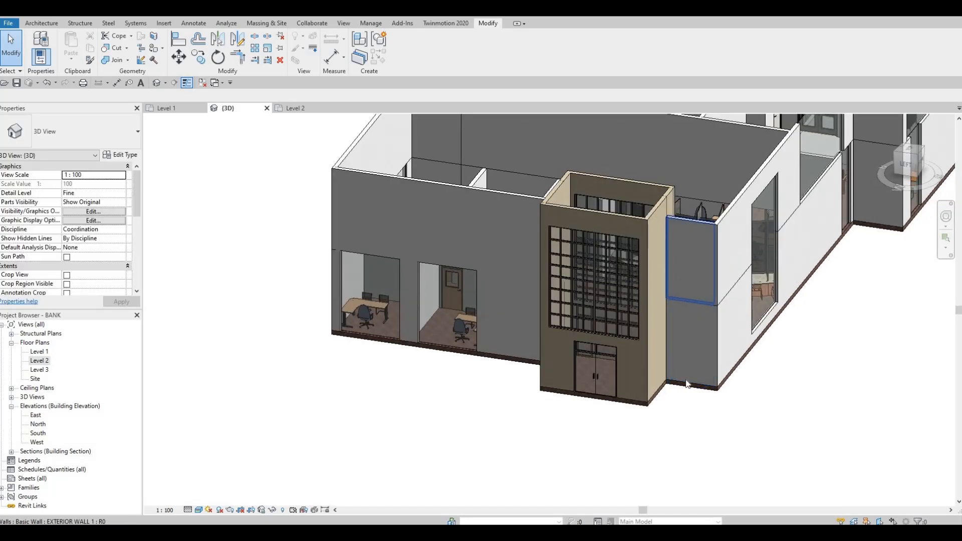
{"action": "middle_click_drag", "start_coordinate": [526, 402], "coordinate": [741, 310], "text": "shift"}
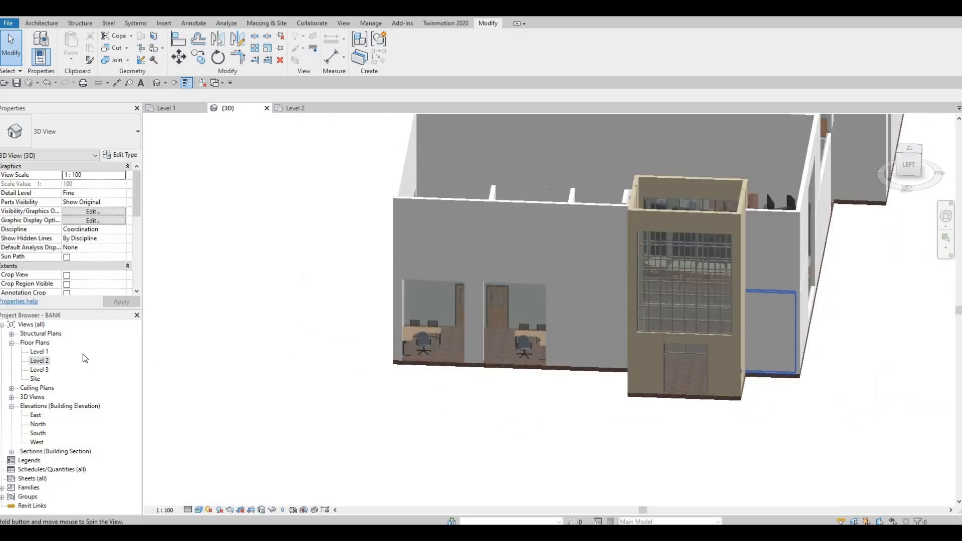
{"action": "double_click", "coordinate": [40, 360]}
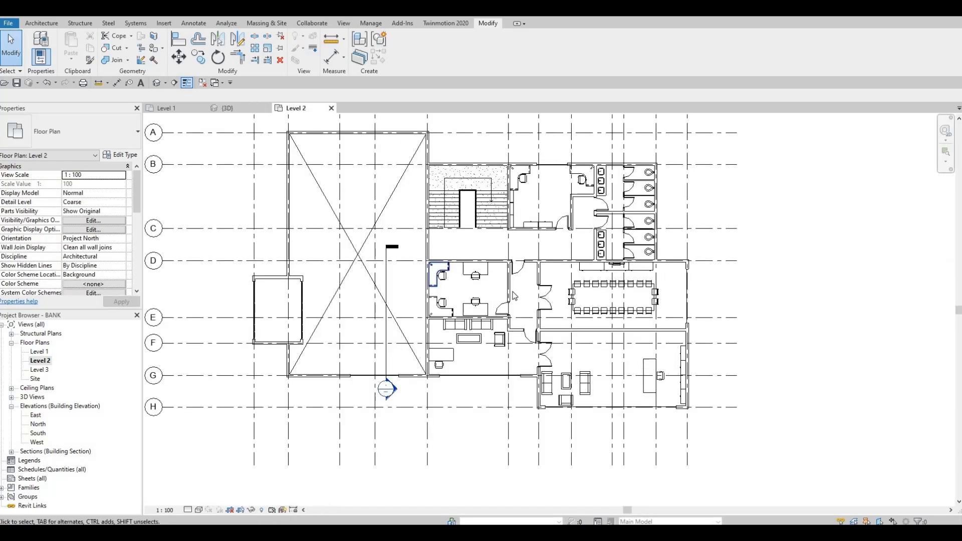
{"action": "left_click", "coordinate": [178, 107]}
{"action": "scroll", "coordinate": [405, 275], "scroll_direction": "up", "scroll_amount": 6}
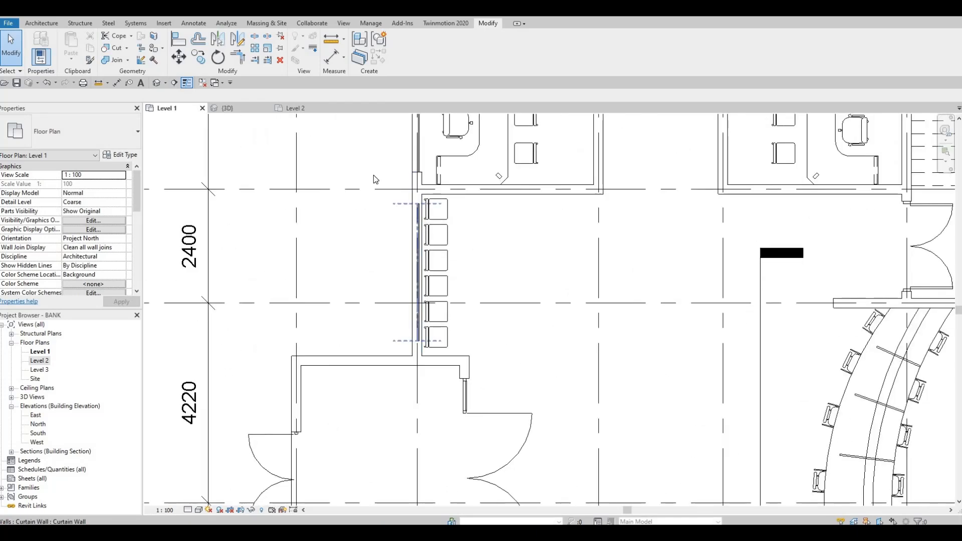
{"action": "scroll", "coordinate": [418, 208], "scroll_direction": "up", "scroll_amount": 1}
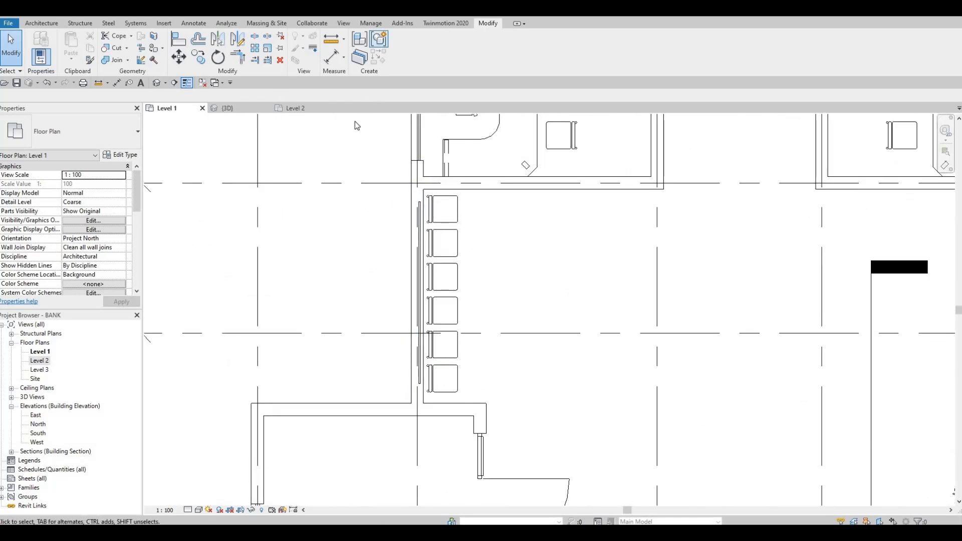
{"action": "scroll", "coordinate": [354, 120], "scroll_direction": "down", "scroll_amount": 4}
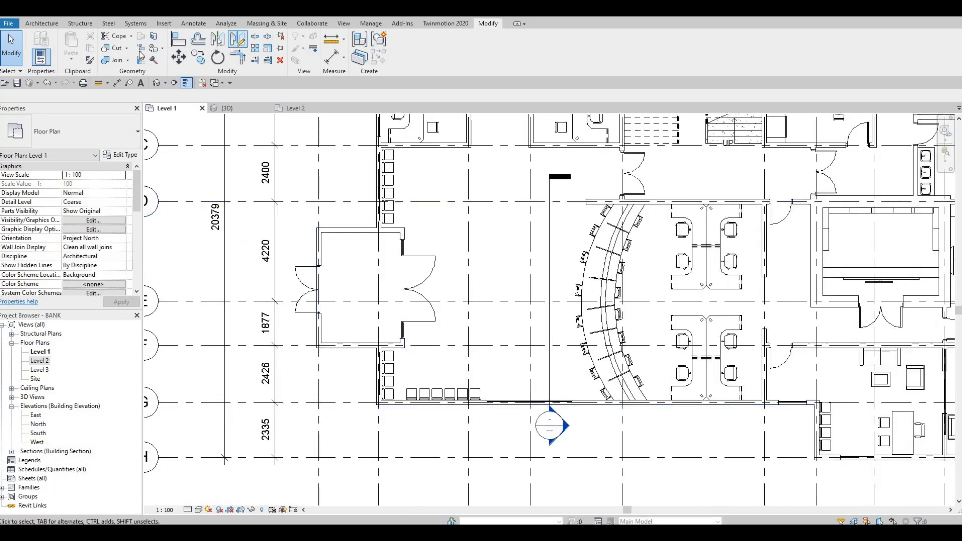
{"action": "scroll", "coordinate": [384, 133], "scroll_direction": "up", "scroll_amount": 3}
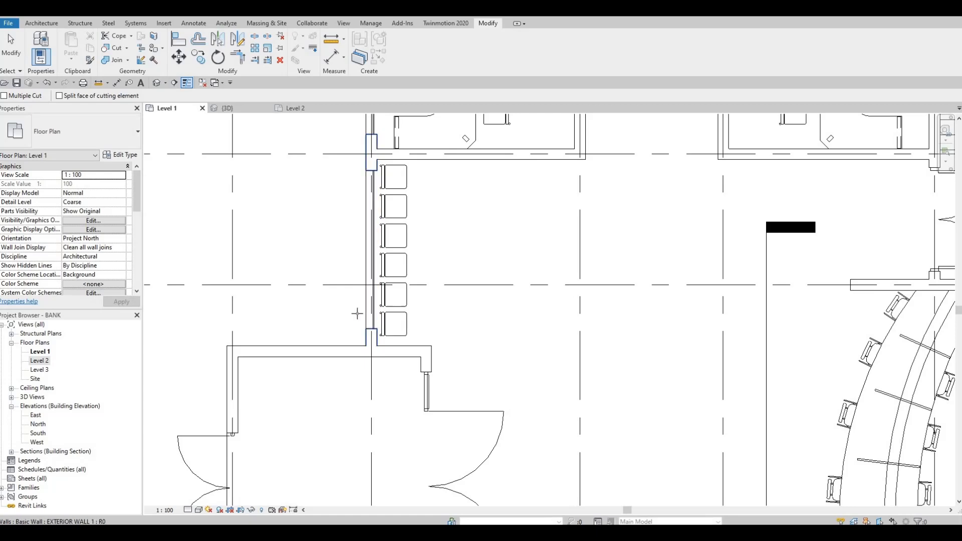
Cut the west exterior wall with the curtain wall behind the four chairs south of the entrance
{"action": "scroll", "coordinate": [374, 179], "scroll_direction": "down", "scroll_amount": 5}
{"action": "scroll", "coordinate": [380, 329], "scroll_direction": "up", "scroll_amount": 3}
{"action": "left_click", "coordinate": [388, 318]}
{"action": "left_click", "coordinate": [391, 318]}
{"action": "key", "text": "Escape"}
{"action": "key", "text": "Escape"}
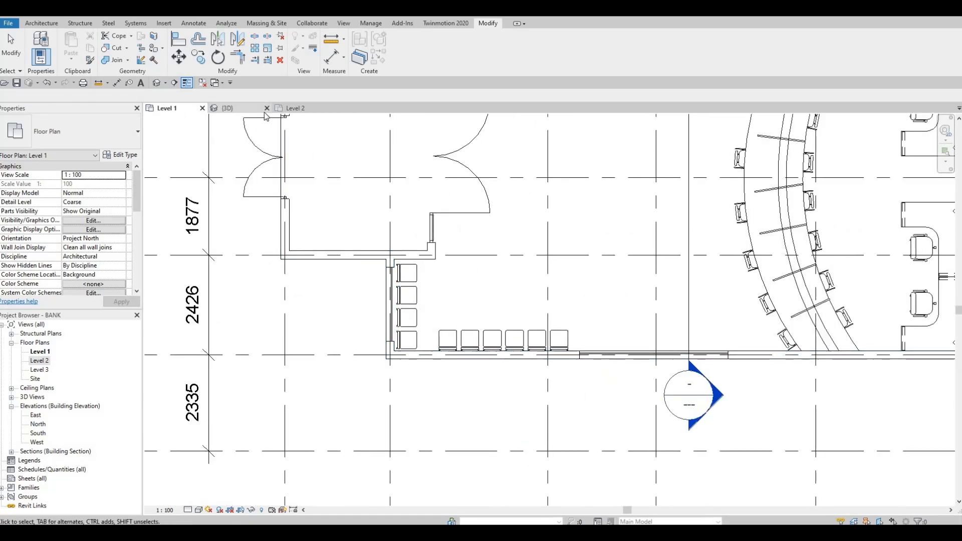
In the {3D} view, extend both curtain walls beside the entrance tower into Level 2, the northern one to about 2450 mm Top Offset
{"action": "left_click", "coordinate": [230, 109]}
{"action": "middle_click_drag", "start_coordinate": [518, 254], "coordinate": [496, 266], "text": "shift"}
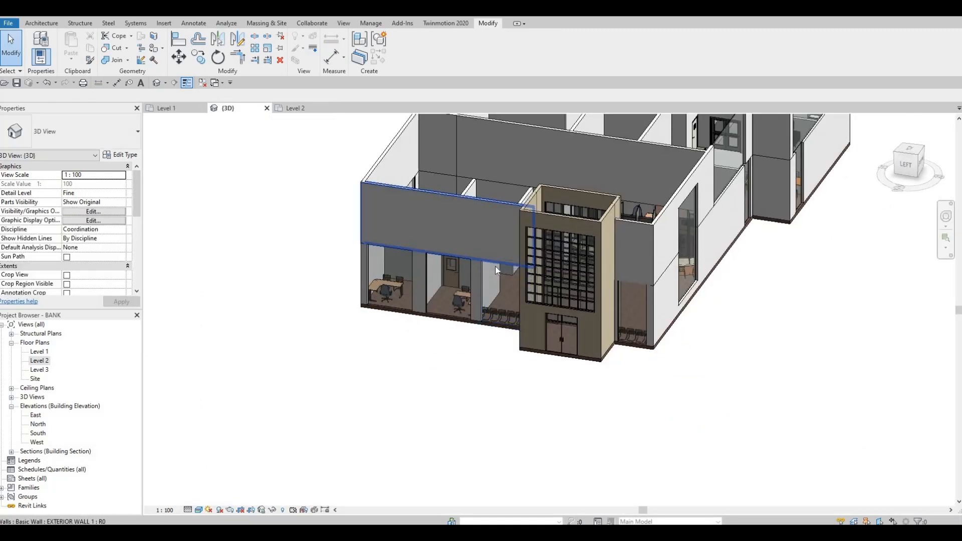
{"action": "left_click", "coordinate": [504, 261]}
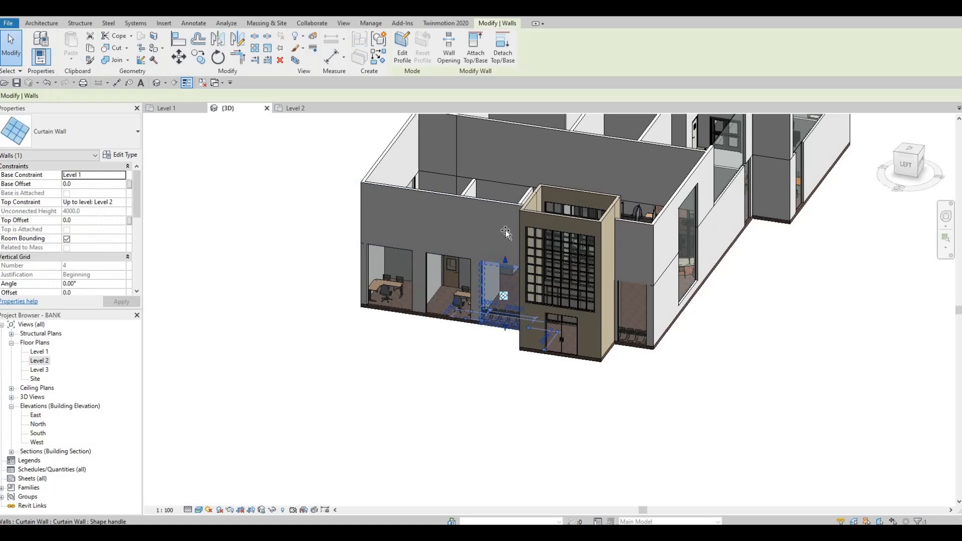
{"action": "left_click_drag", "start_coordinate": [507, 221], "coordinate": [507, 217]}
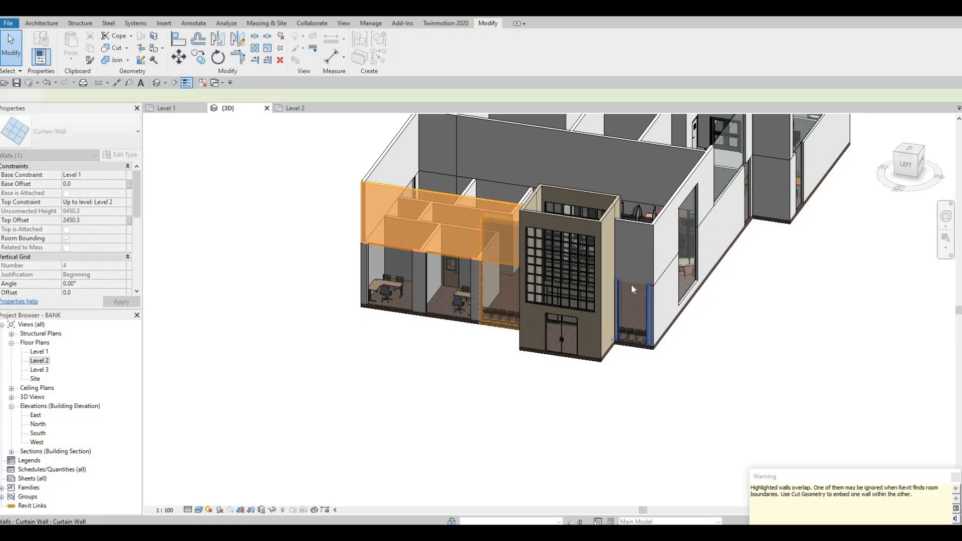
{"action": "left_click", "coordinate": [629, 275]}
{"action": "left_click", "coordinate": [629, 276]}
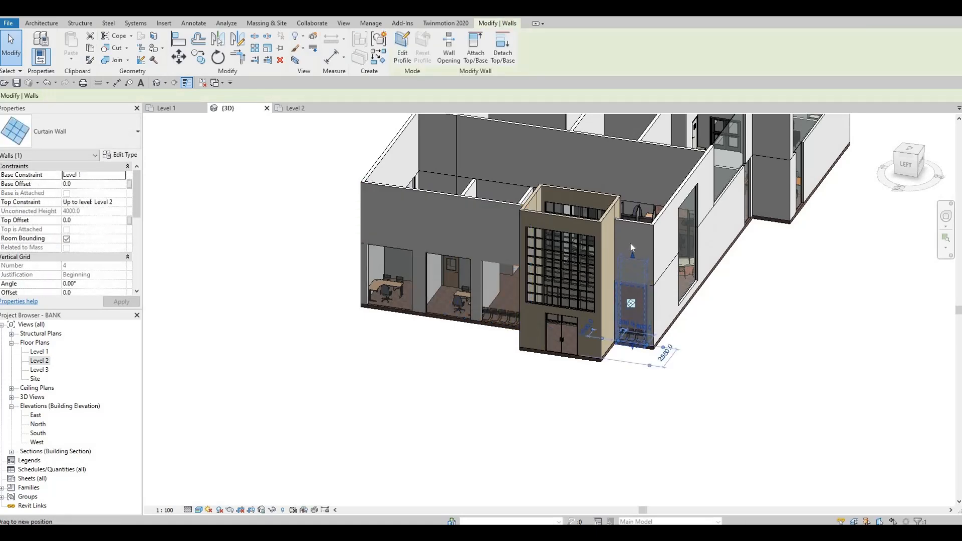
{"action": "left_click_drag", "start_coordinate": [630, 244], "coordinate": [631, 237]}
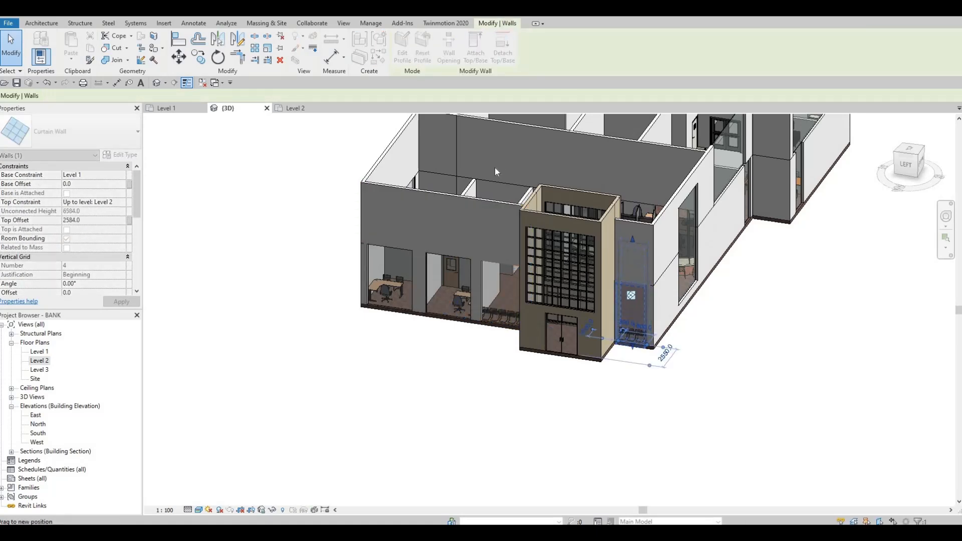
Use Cut Geometry to cut the Level 2 exterior walls on both sides of the entrance tower with the extended curtain walls
{"action": "left_click", "coordinate": [110, 49]}
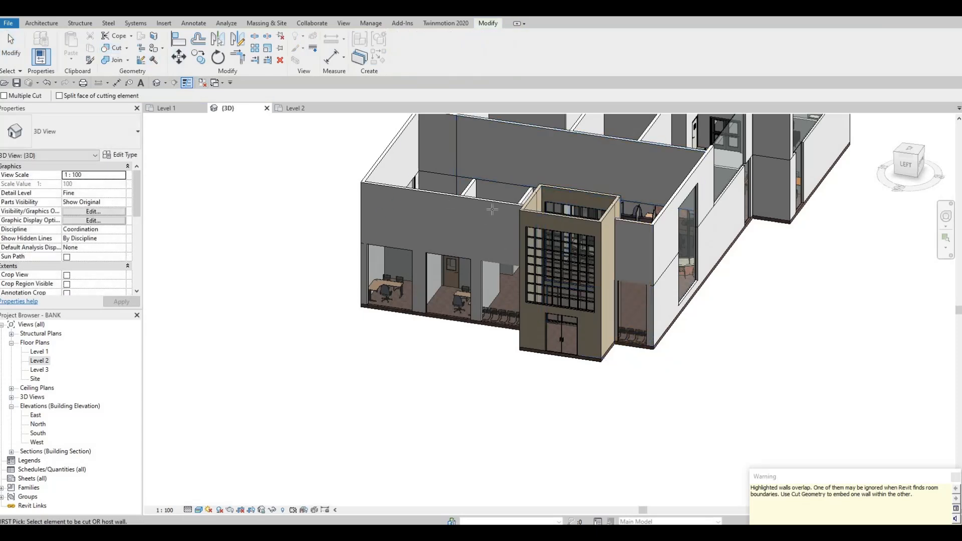
{"action": "left_click", "coordinate": [501, 229]}
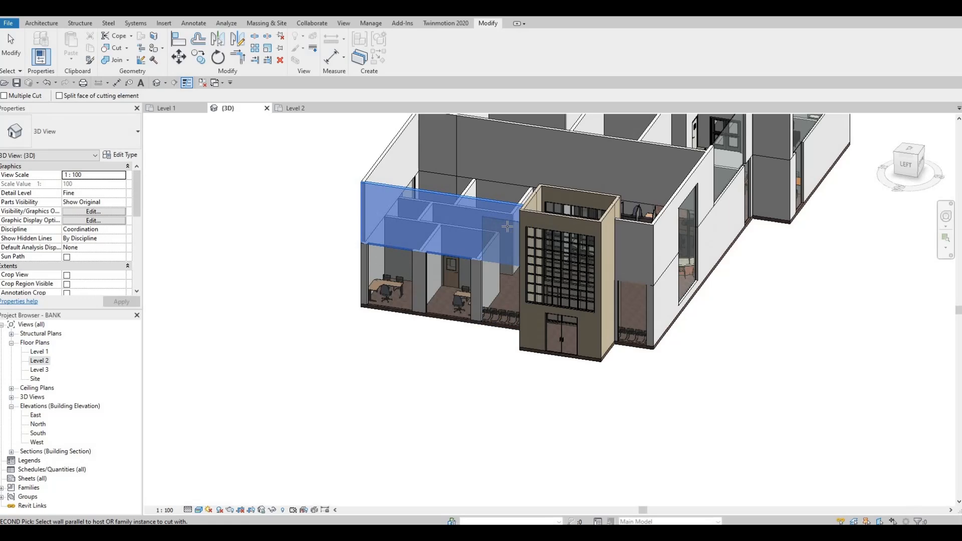
{"action": "left_click", "coordinate": [626, 226]}
{"action": "left_click", "coordinate": [632, 245]}
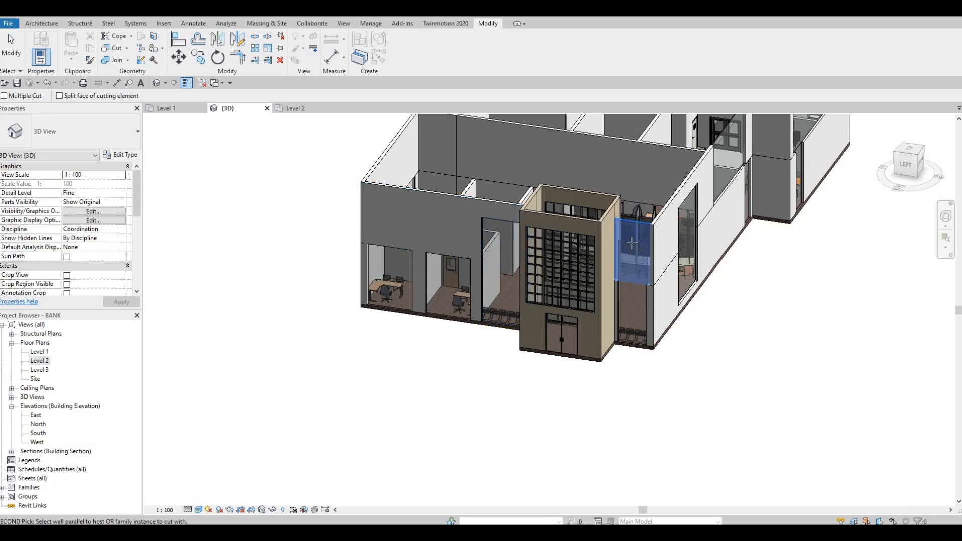
{"action": "key", "text": "Escape"}
Use Align to bring the tops of the tall curtain walls around the entrance tower to the same height
{"action": "middle_click_drag", "start_coordinate": [701, 283], "coordinate": [647, 273], "text": "shift"}
{"action": "middle_click_drag", "start_coordinate": [653, 317], "coordinate": [663, 305], "text": "shift"}
{"action": "key", "text": "a"}
{"action": "key", "text": "l"}
{"action": "scroll", "coordinate": [661, 328], "scroll_direction": "up", "scroll_amount": 2}
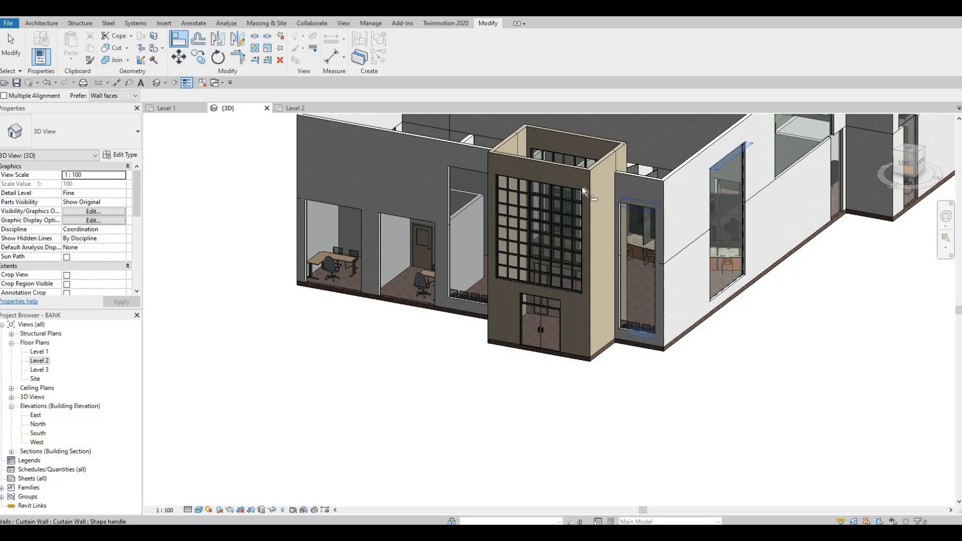
{"action": "key", "text": "Escape"}
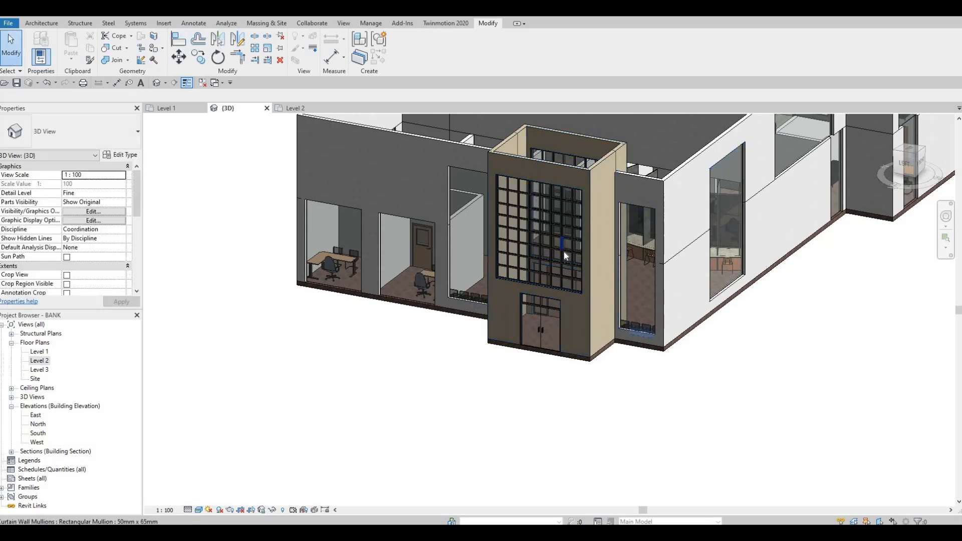
{"action": "key", "text": "a"}
{"action": "key", "text": "l"}
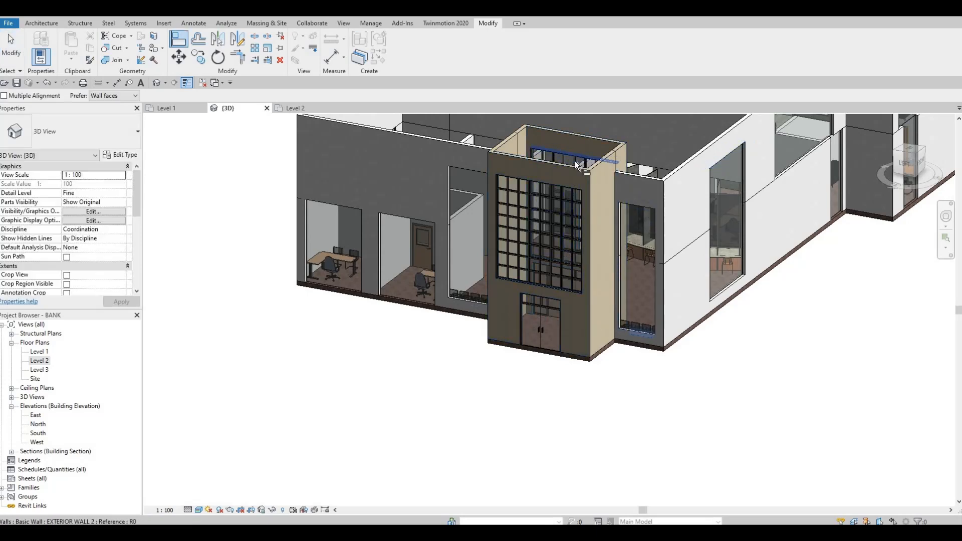
{"action": "middle_click_drag", "start_coordinate": [604, 104], "coordinate": [699, 220], "text": "shift"}
{"action": "left_click", "coordinate": [749, 206]}
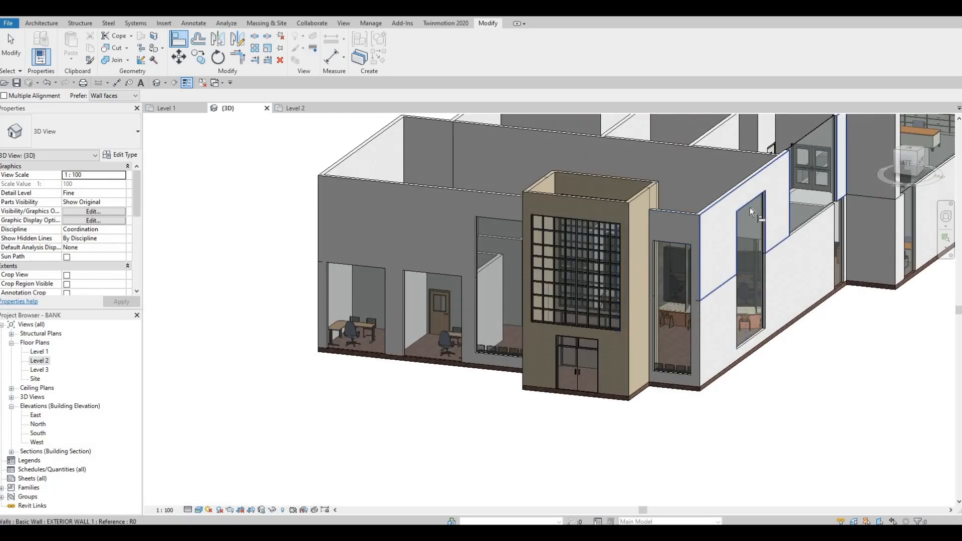
{"action": "left_click", "coordinate": [681, 237]}
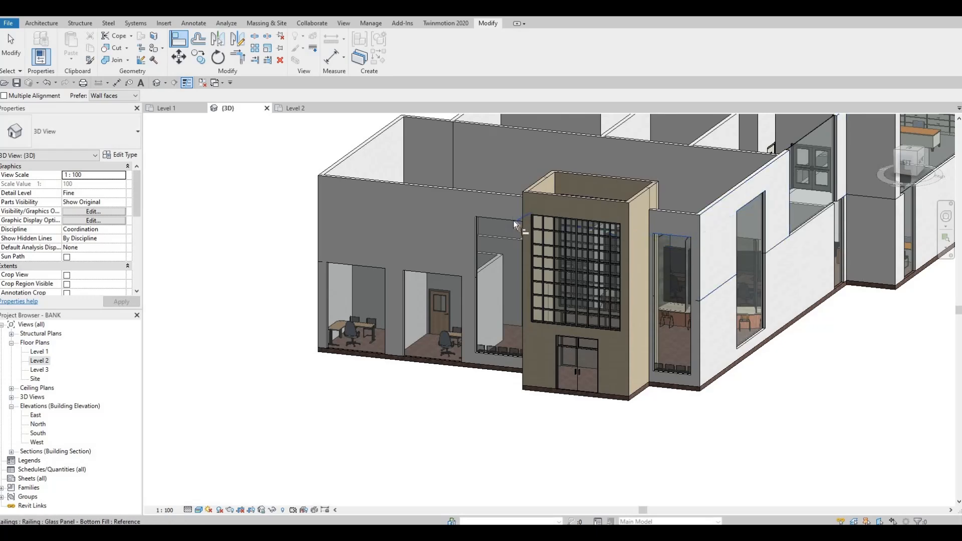
Align the tops of the Level 2 curtain walls on the south and east facades to one common height
{"action": "middle_click_drag", "start_coordinate": [649, 244], "coordinate": [754, 172], "text": "shift"}
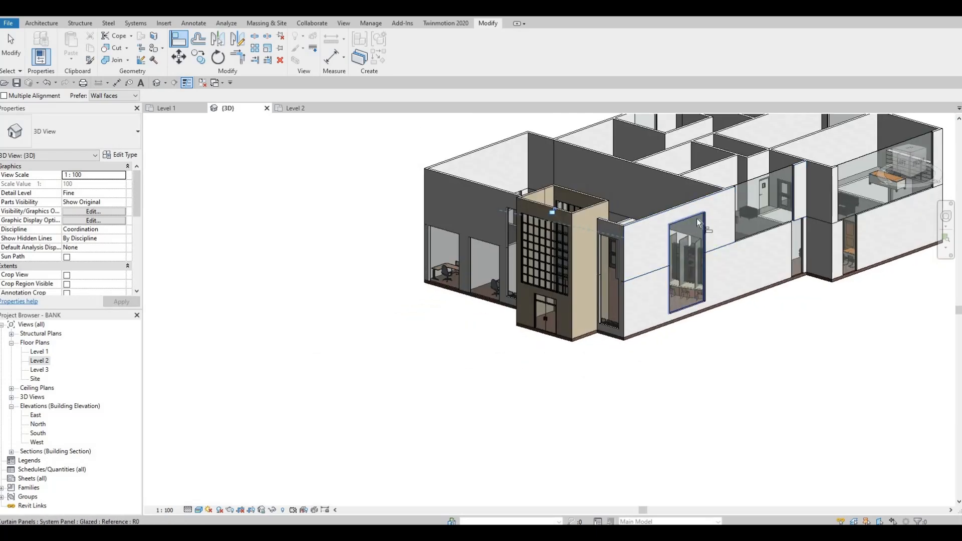
{"action": "middle_click_drag", "start_coordinate": [537, 242], "coordinate": [539, 230]}
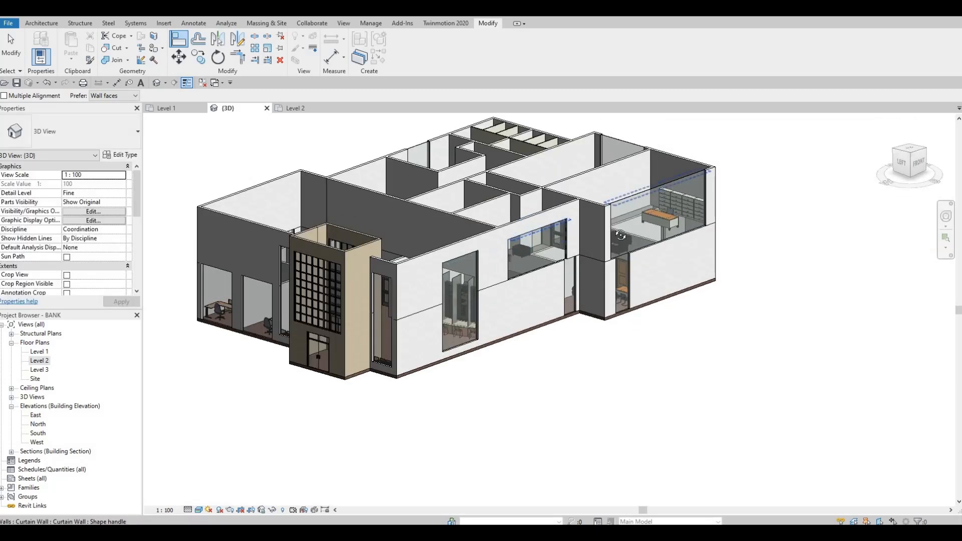
{"action": "middle_click_drag", "start_coordinate": [635, 198], "coordinate": [593, 231], "text": "shift"}
{"action": "middle_click_drag", "start_coordinate": [523, 227], "coordinate": [762, 216], "text": "shift"}
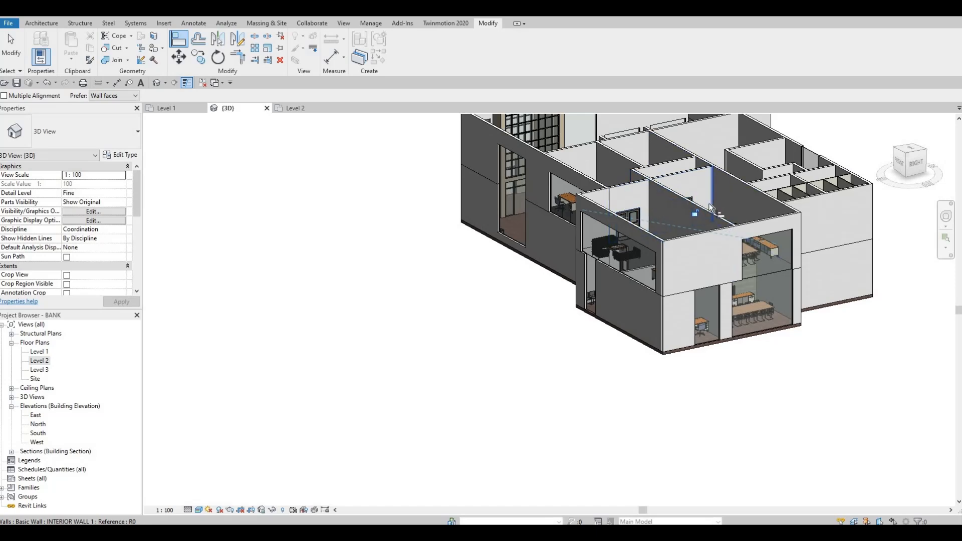
{"action": "middle_click_drag", "start_coordinate": [695, 217], "coordinate": [577, 212], "text": "shift"}
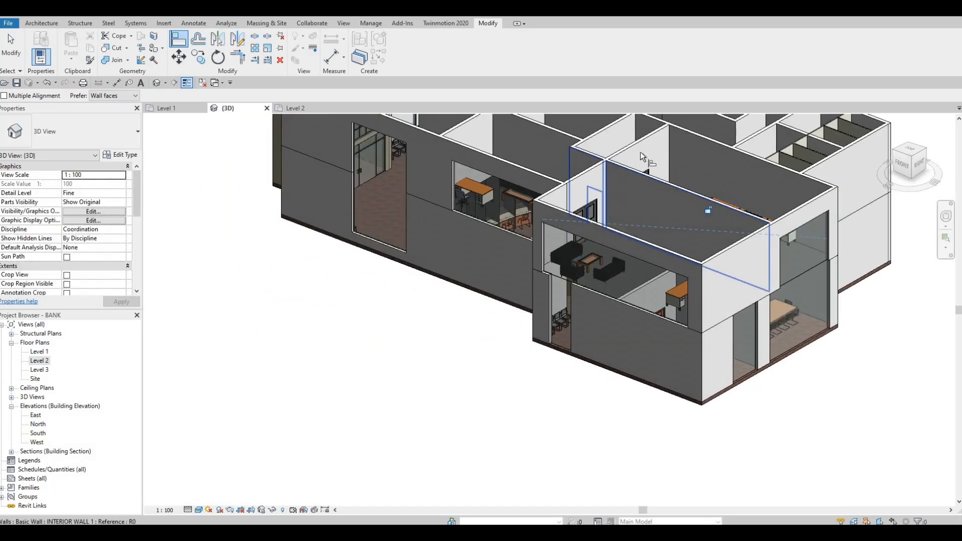
Align the top of the north facade's Level 2 curtain wall with the east facade's Level 2 curtain wall
{"action": "scroll", "coordinate": [621, 178], "scroll_direction": "down", "scroll_amount": 2}
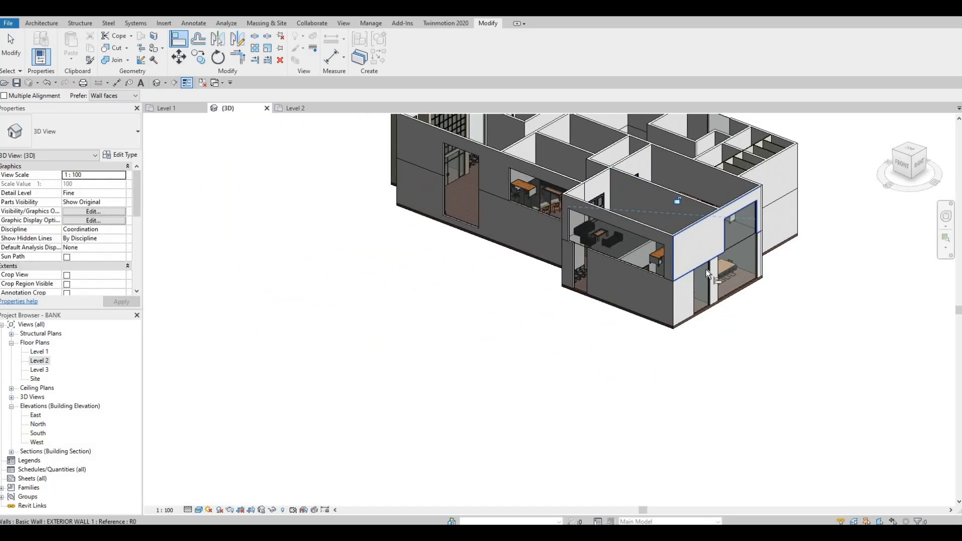
{"action": "scroll", "coordinate": [705, 269], "scroll_direction": "up", "scroll_amount": 1}
{"action": "middle_click_drag", "start_coordinate": [663, 228], "coordinate": [802, 250], "text": "shift"}
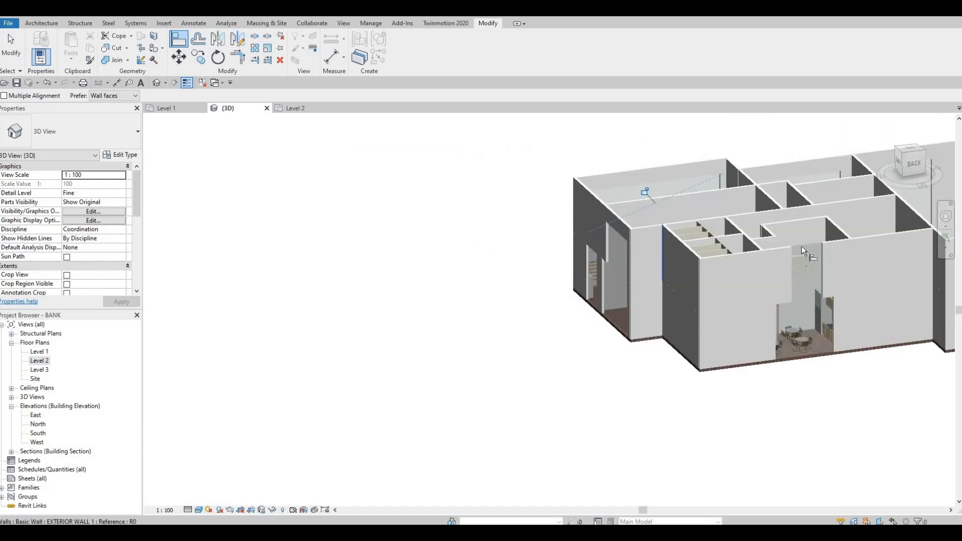
{"action": "left_click", "coordinate": [614, 233]}
{"action": "left_click", "coordinate": [800, 250]}
{"action": "middle_click_drag", "start_coordinate": [545, 252], "coordinate": [530, 242]}
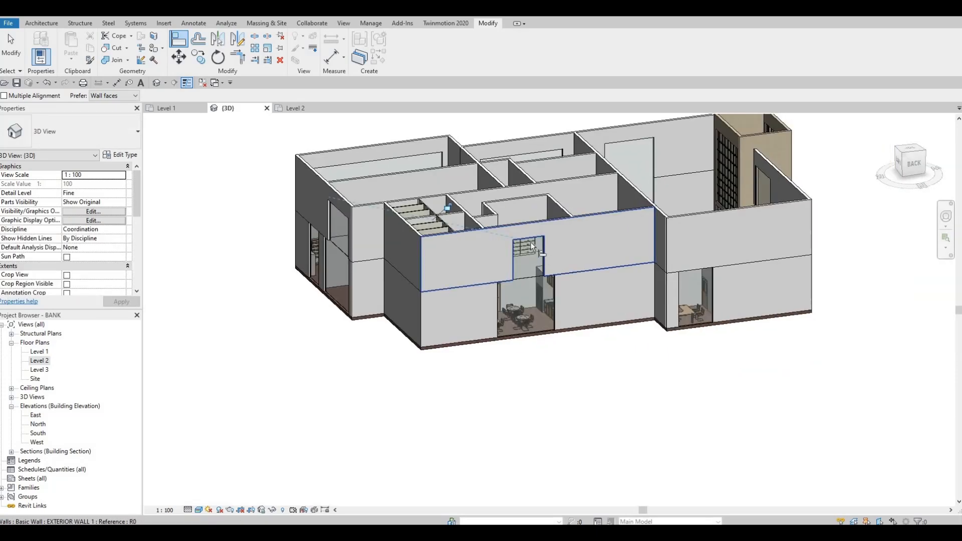
Align the bottoms of the ground-level curtain walls along the south facade to the same sill height
{"action": "middle_click_drag", "start_coordinate": [748, 307], "coordinate": [675, 332], "text": "shift"}
{"action": "key", "text": "Tab"}
{"action": "left_click", "coordinate": [720, 326]}
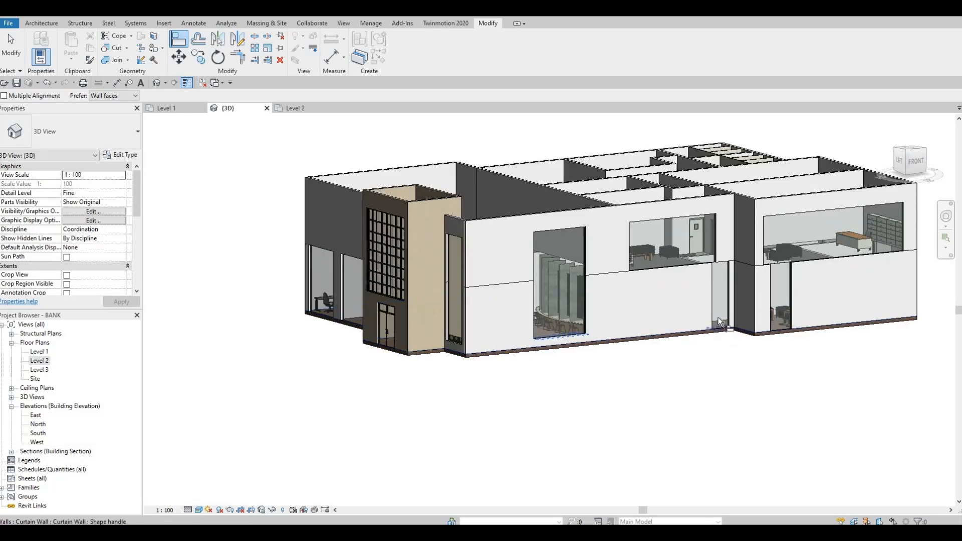
{"action": "key", "text": "Tab"}
{"action": "left_click", "coordinate": [777, 328]}
{"action": "scroll", "coordinate": [691, 374], "scroll_direction": "down", "scroll_amount": 2}
{"action": "middle_click_drag", "start_coordinate": [690, 374], "coordinate": [590, 383], "text": "shift"}
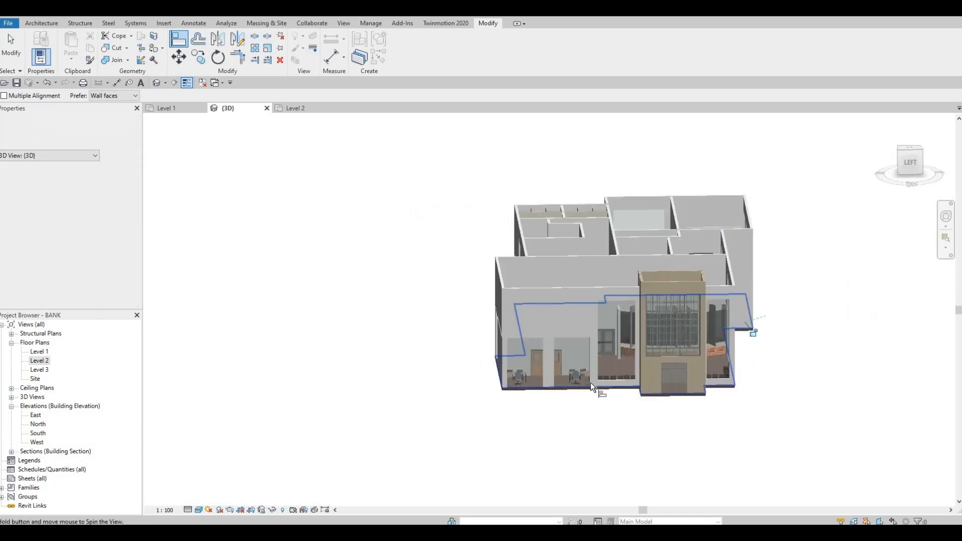
Align the bottoms of the west facade's office and tall curtain walls beside the entrance tower to the common sill height
{"action": "key", "text": "Tab"}
{"action": "left_click", "coordinate": [549, 391]}
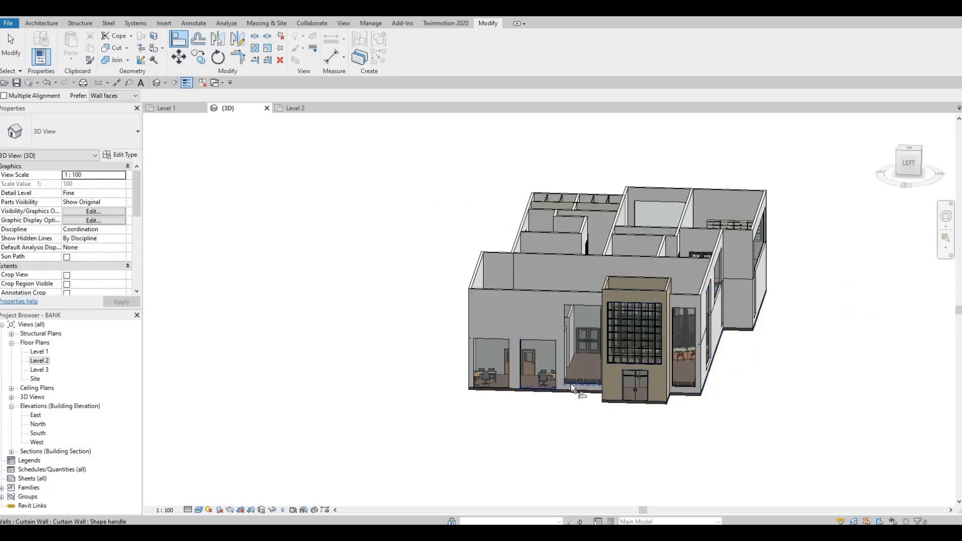
{"action": "key", "text": "Tab"}
{"action": "left_click", "coordinate": [572, 383]}
{"action": "key", "text": "Tab"}
{"action": "left_click", "coordinate": [505, 389]}
Align the bottoms of the Level 1 curtain walls on the north and east facades to the common sill height
{"action": "middle_click_drag", "start_coordinate": [504, 398], "coordinate": [496, 398], "text": "shift"}
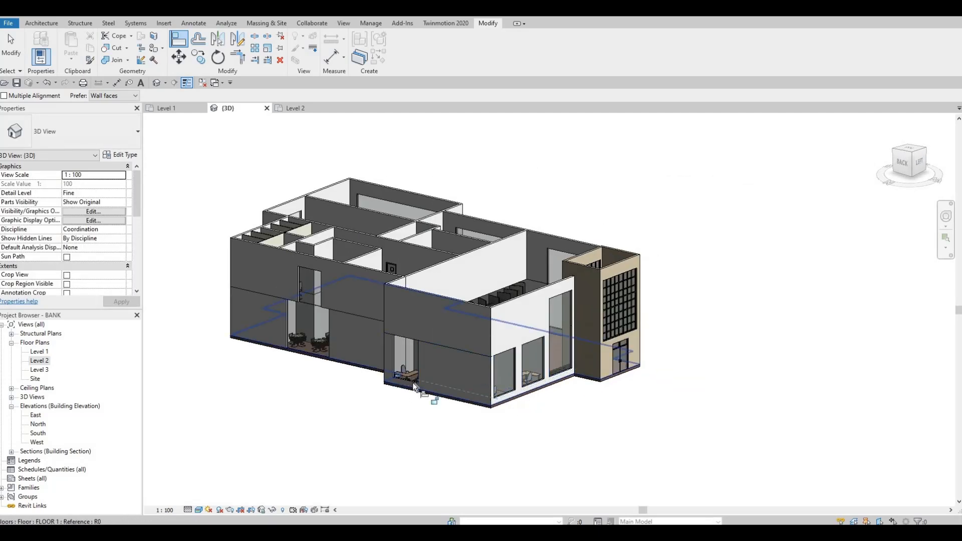
{"action": "middle_click_drag", "start_coordinate": [310, 351], "coordinate": [544, 333]}
{"action": "key", "text": "Tab"}
{"action": "left_click", "coordinate": [544, 334]}
{"action": "middle_click_drag", "start_coordinate": [752, 346], "coordinate": [679, 307], "text": "shift"}
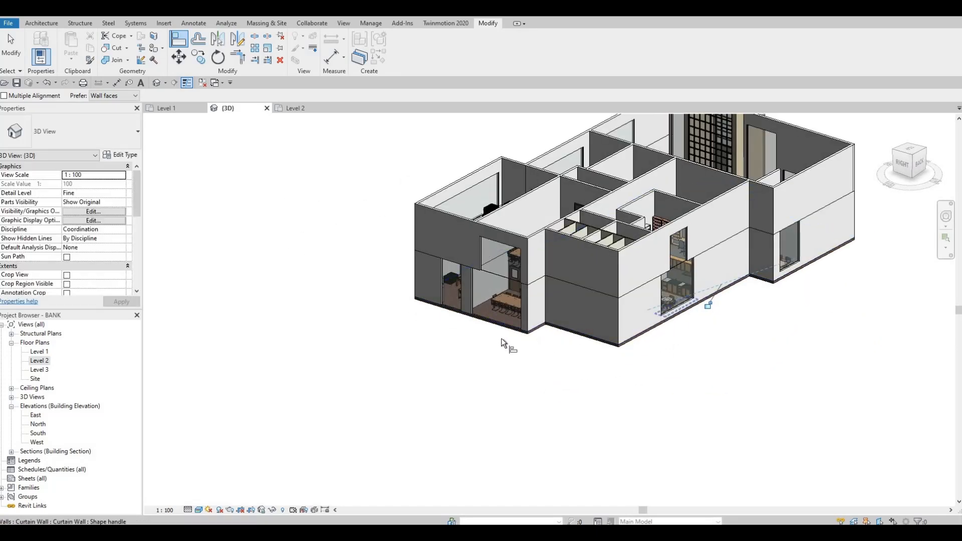
{"action": "left_click", "coordinate": [505, 320]}
{"action": "left_click", "coordinate": [465, 313]}
Lower the top of the west office curtain wall nearest the entrance tower to a Top Offset of about -603 mm
{"action": "middle_click_drag", "start_coordinate": [702, 315], "coordinate": [515, 266], "text": "shift"}
{"action": "scroll", "coordinate": [515, 268], "scroll_direction": "up", "scroll_amount": 3}
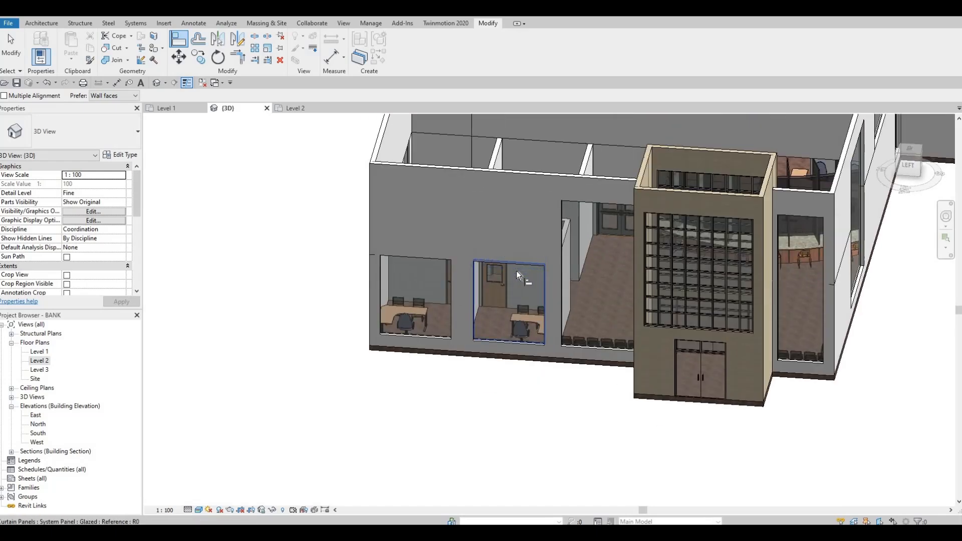
{"action": "key", "text": "Escape"}
{"action": "left_click", "coordinate": [512, 259]}
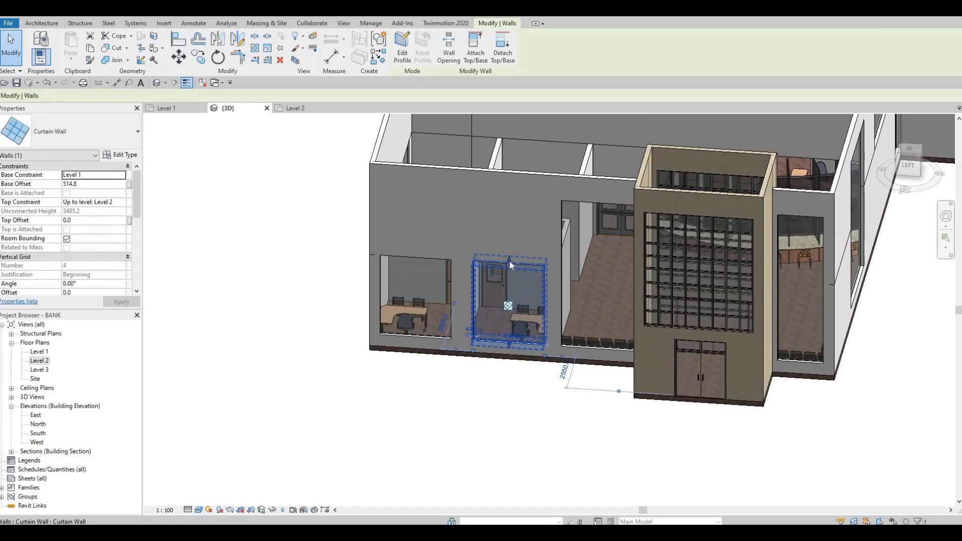
{"action": "left_click_drag", "start_coordinate": [509, 276], "coordinate": [509, 278]}
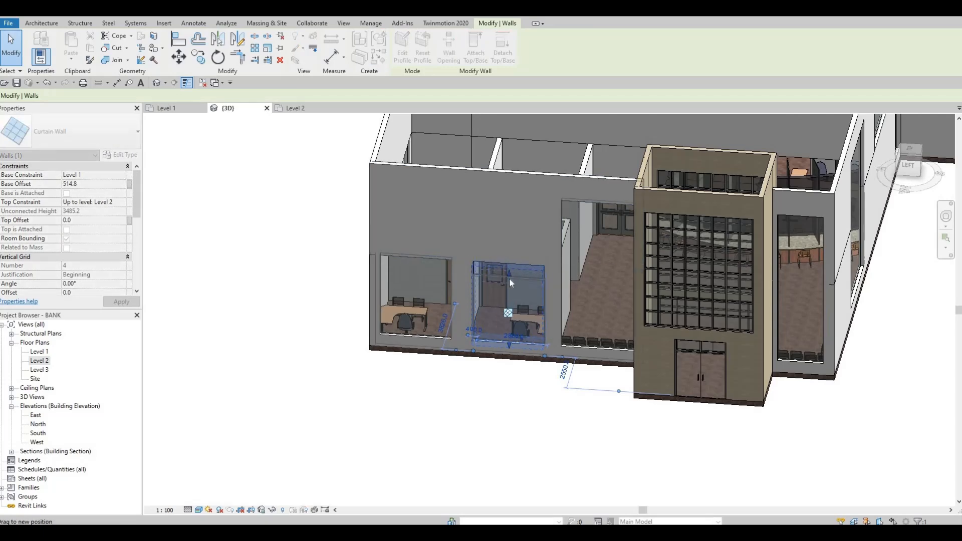
{"action": "left_click_drag", "start_coordinate": [509, 274], "coordinate": [541, 273]}
{"action": "middle_click_drag", "start_coordinate": [501, 350], "coordinate": [490, 292], "text": "shift"}
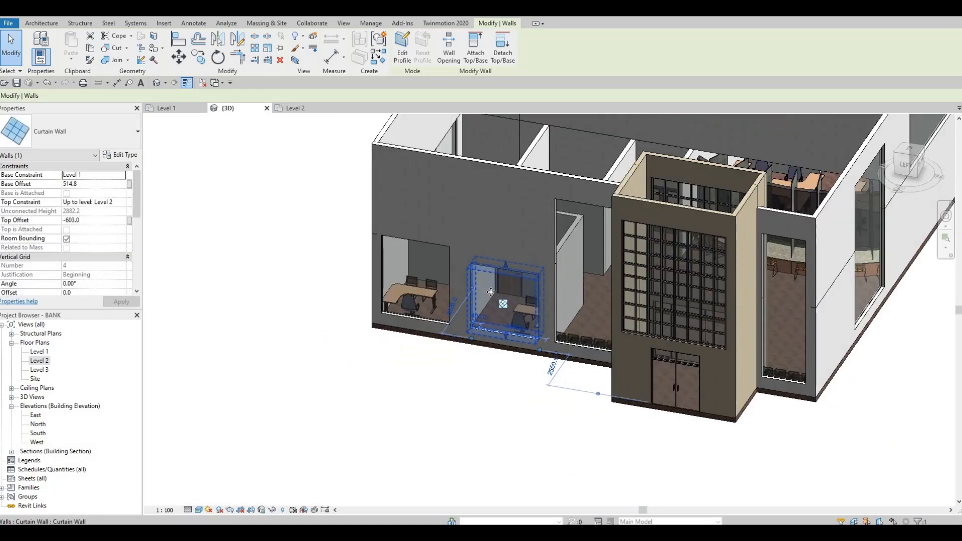
{"action": "key", "text": "Escape"}
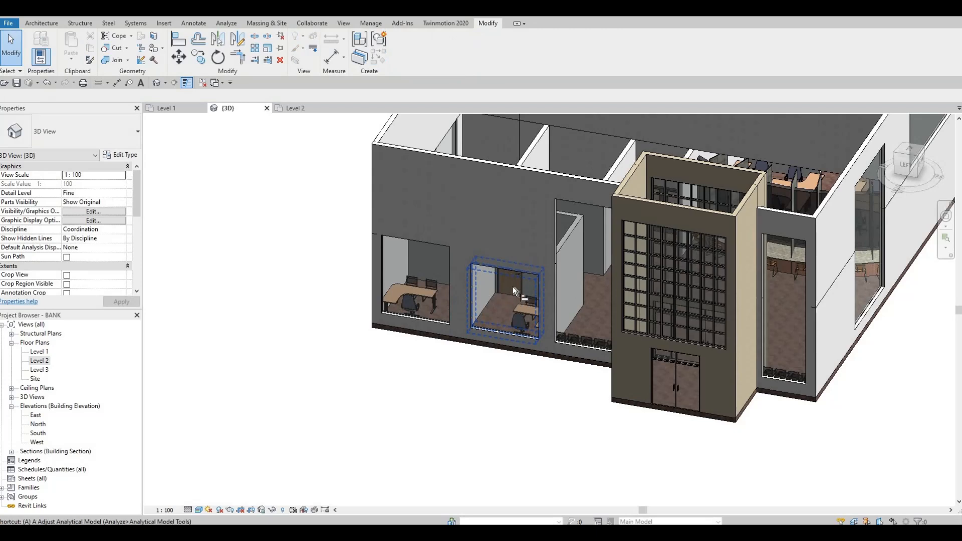
Use Align to bring the tops of the corner office and north facade Level 1 curtain walls to the lowered office window's height
{"action": "key", "text": "a"}
{"action": "key", "text": "l"}
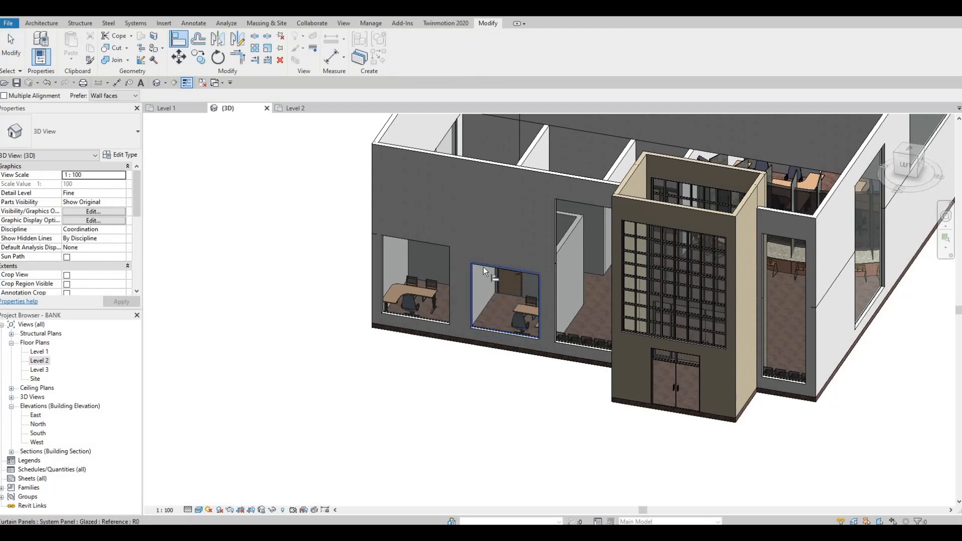
{"action": "left_click", "coordinate": [431, 257]}
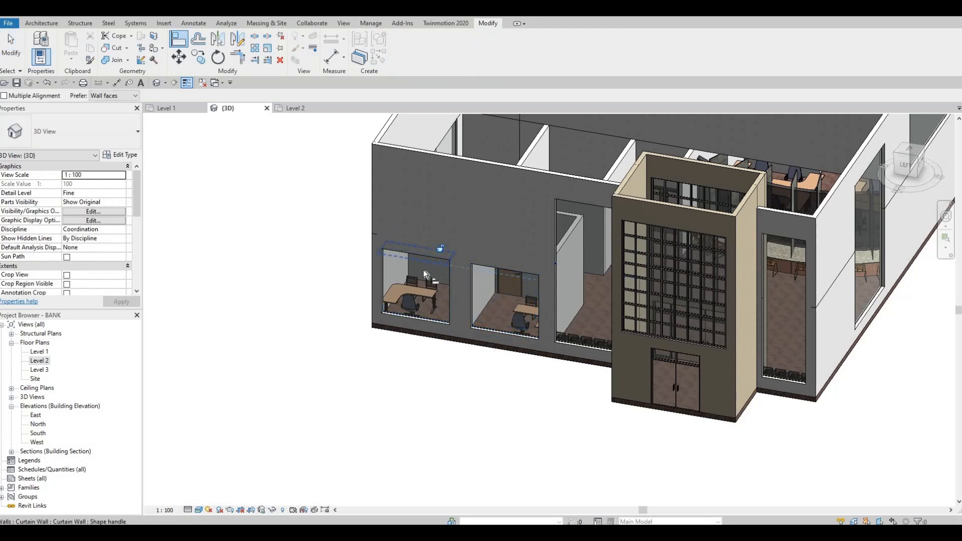
{"action": "middle_click_drag", "start_coordinate": [615, 299], "coordinate": [497, 251], "text": "shift"}
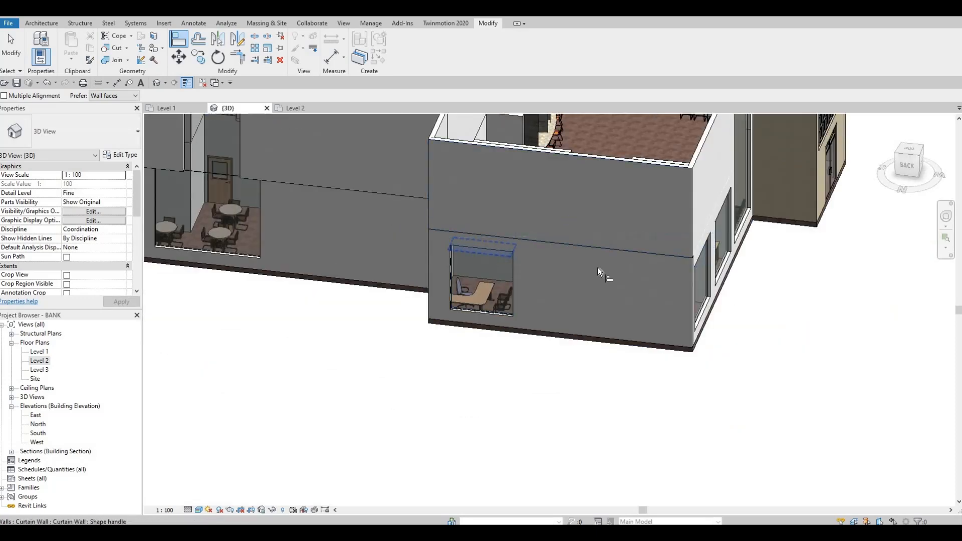
{"action": "middle_click_drag", "start_coordinate": [285, 181], "coordinate": [518, 223]}
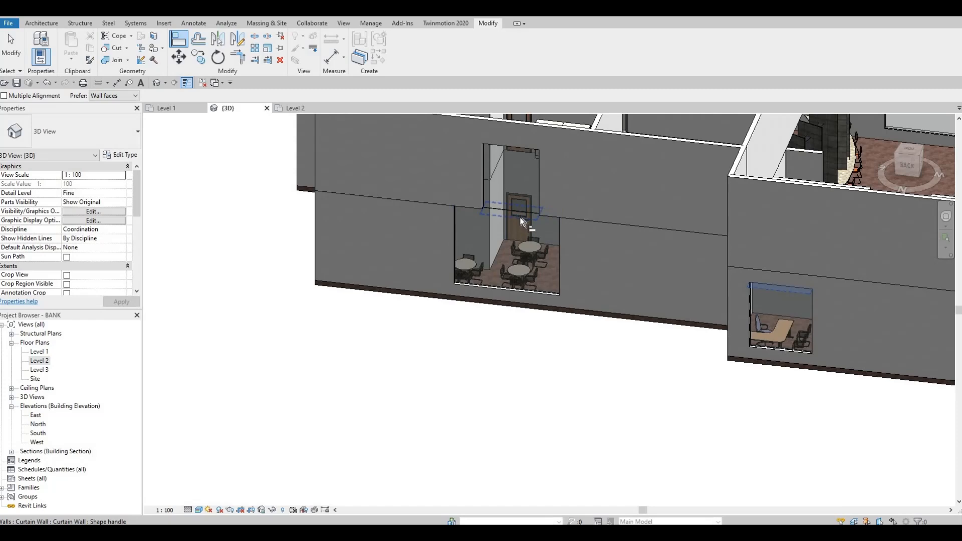
{"action": "left_click", "coordinate": [519, 228]}
{"action": "middle_click_drag", "start_coordinate": [586, 271], "coordinate": [633, 309]}
Align the tops of both Level 1 curtain walls on the east facade with the lowered north facade curtain wall
{"action": "middle_click_drag", "start_coordinate": [549, 310], "coordinate": [690, 270], "text": "shift"}
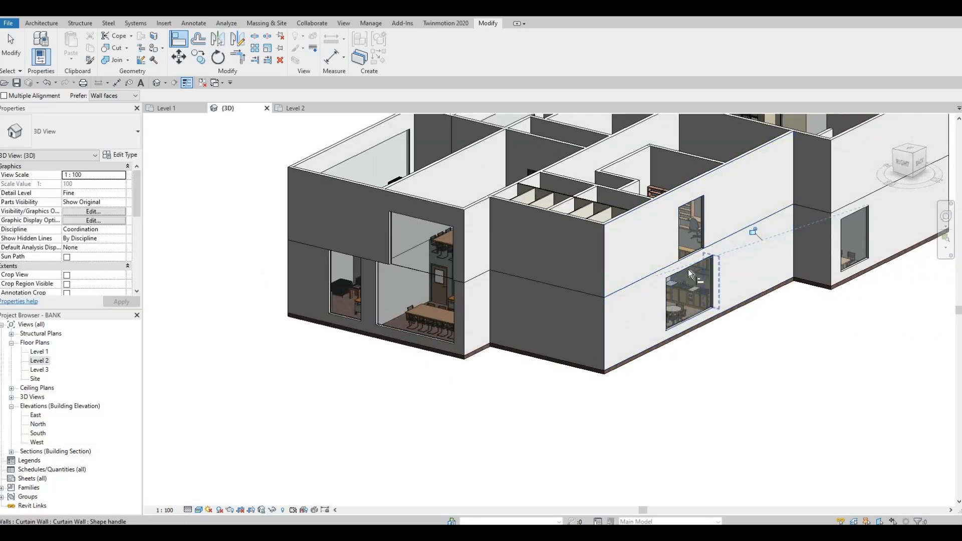
{"action": "left_click", "coordinate": [392, 275]}
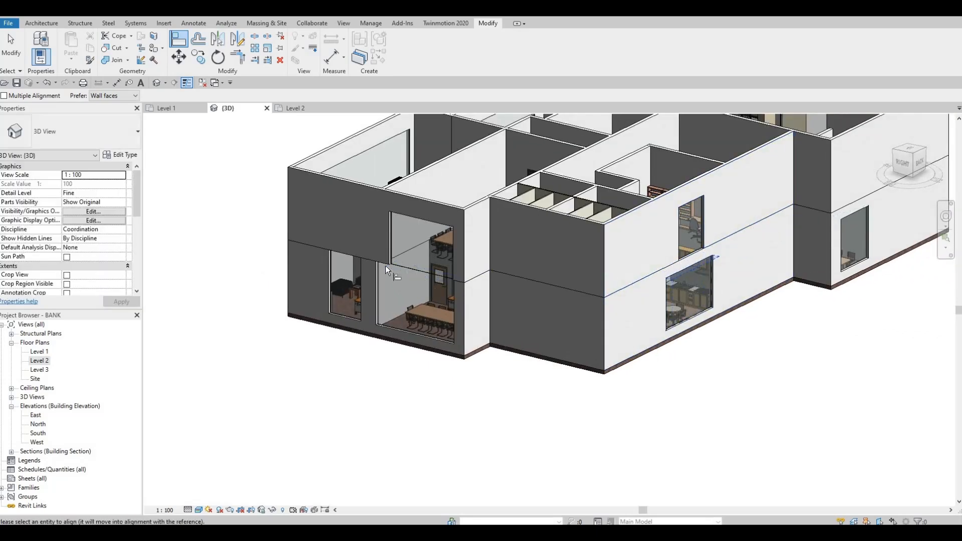
{"action": "left_click", "coordinate": [405, 278]}
{"action": "middle_click_drag", "start_coordinate": [405, 279], "coordinate": [460, 255]}
{"action": "scroll", "coordinate": [460, 255], "scroll_direction": "down", "scroll_amount": 1}
{"action": "left_click", "coordinate": [448, 251]}
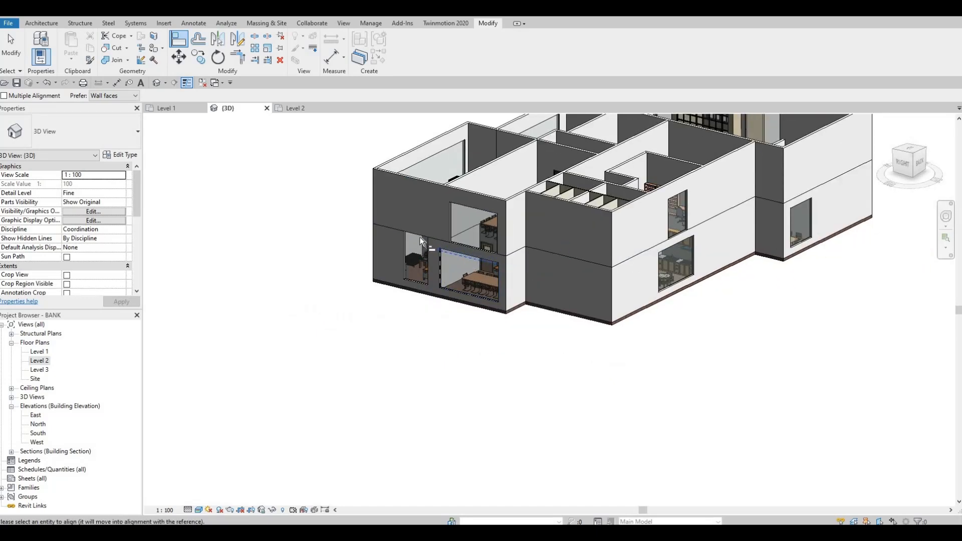
{"action": "left_click", "coordinate": [422, 245]}
{"action": "middle_click_drag", "start_coordinate": [470, 264], "coordinate": [590, 263], "text": "shift"}
{"action": "middle_click_drag", "start_coordinate": [535, 282], "coordinate": [653, 268]}
{"action": "middle_click_drag", "start_coordinate": [451, 273], "coordinate": [574, 272]}
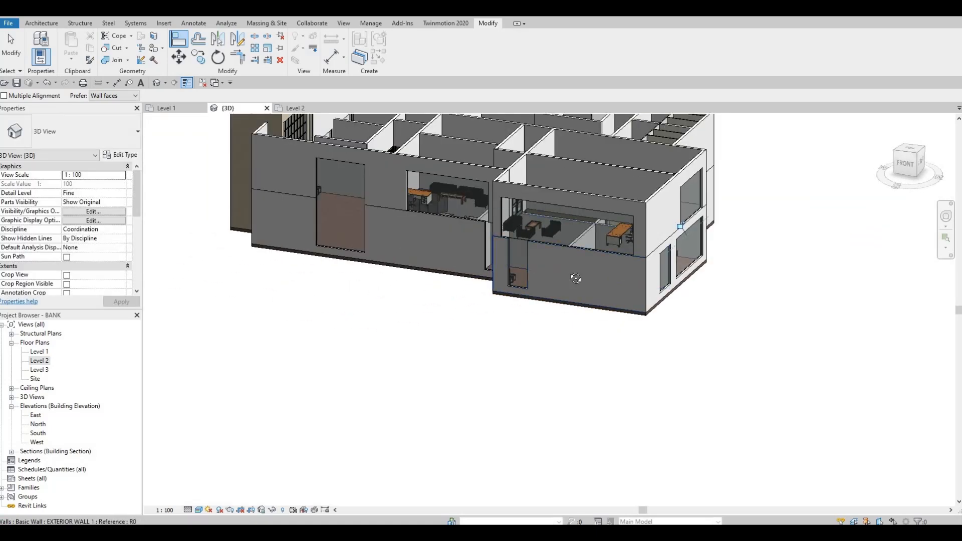
{"action": "key", "text": "Escape"}
Raise the bottom of the Level 2 curtain wall in the middle of the south facade slightly above the floor line
{"action": "scroll", "coordinate": [496, 271], "scroll_direction": "up", "scroll_amount": 4}
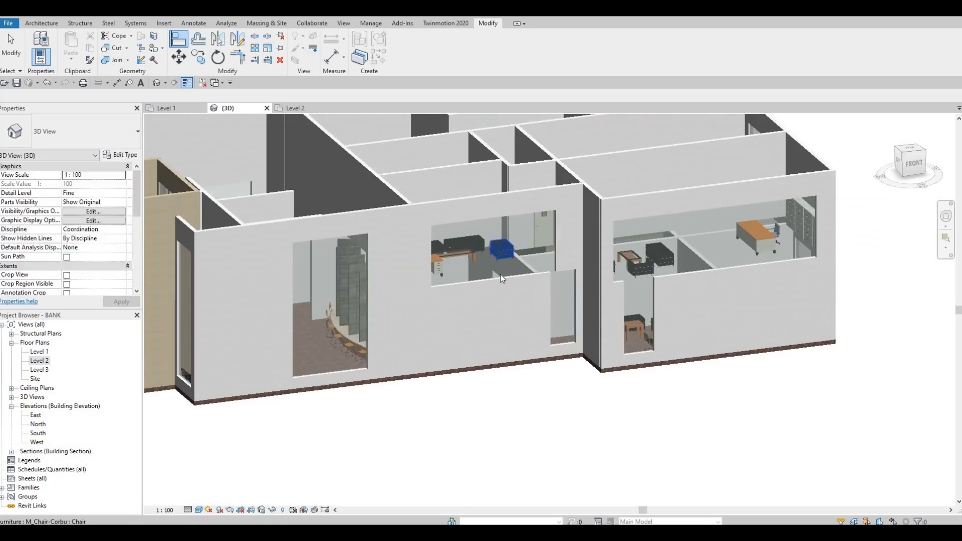
{"action": "left_click", "coordinate": [501, 275]}
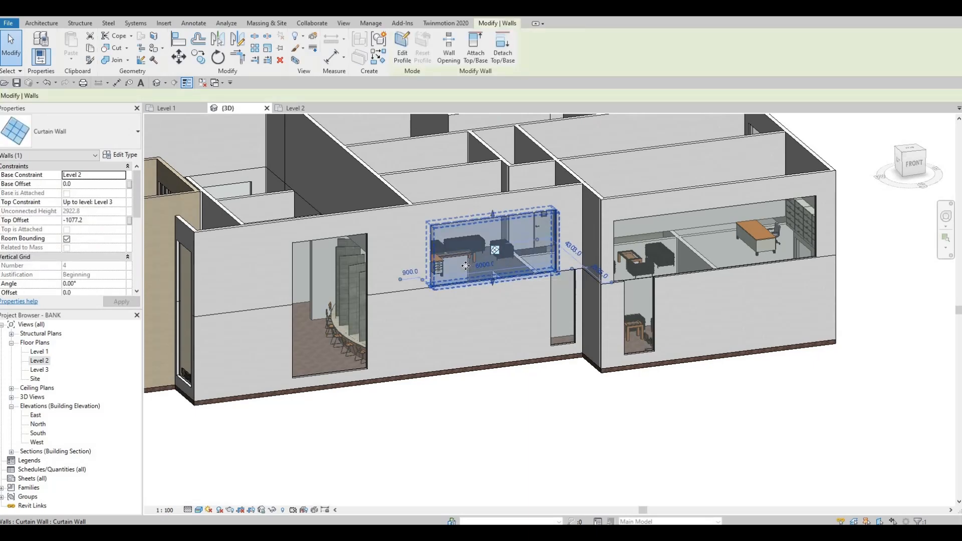
{"action": "scroll", "coordinate": [471, 259], "scroll_direction": "up", "scroll_amount": 2}
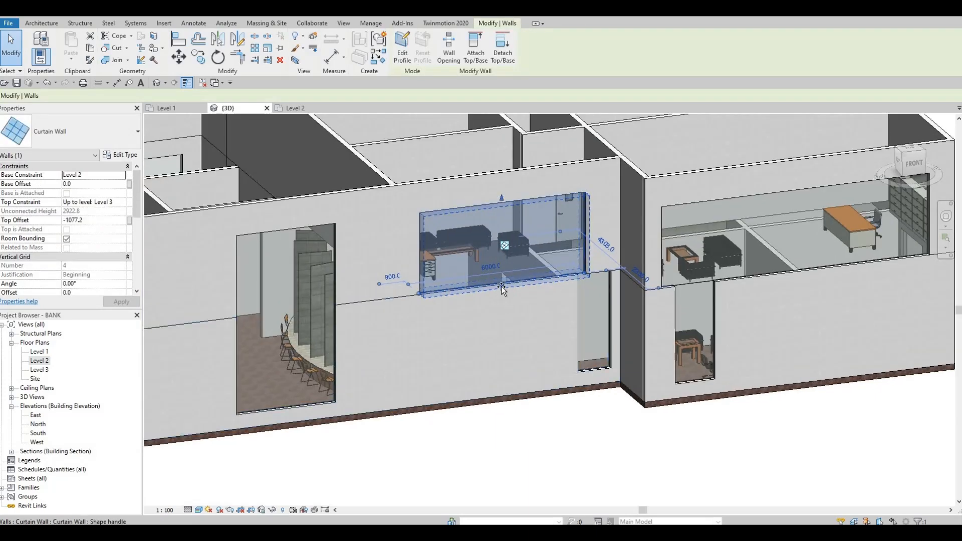
{"action": "left_click_drag", "start_coordinate": [501, 279], "coordinate": [518, 278]}
{"action": "key", "text": "Escape"}
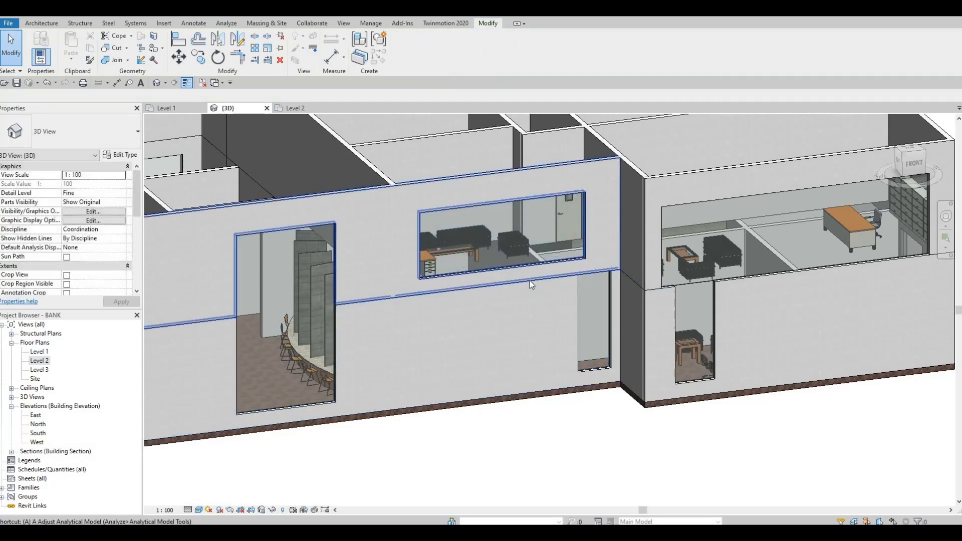
Use Align to bring the bottoms of the other Level 2 curtain walls on the south, east and north facades to the raised sill
{"action": "key", "text": "l"}
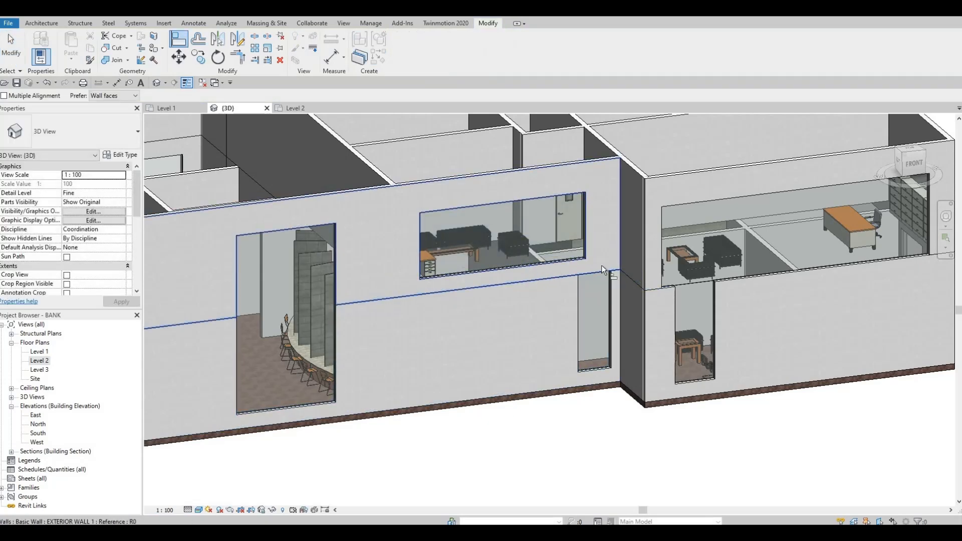
{"action": "left_click", "coordinate": [695, 270]}
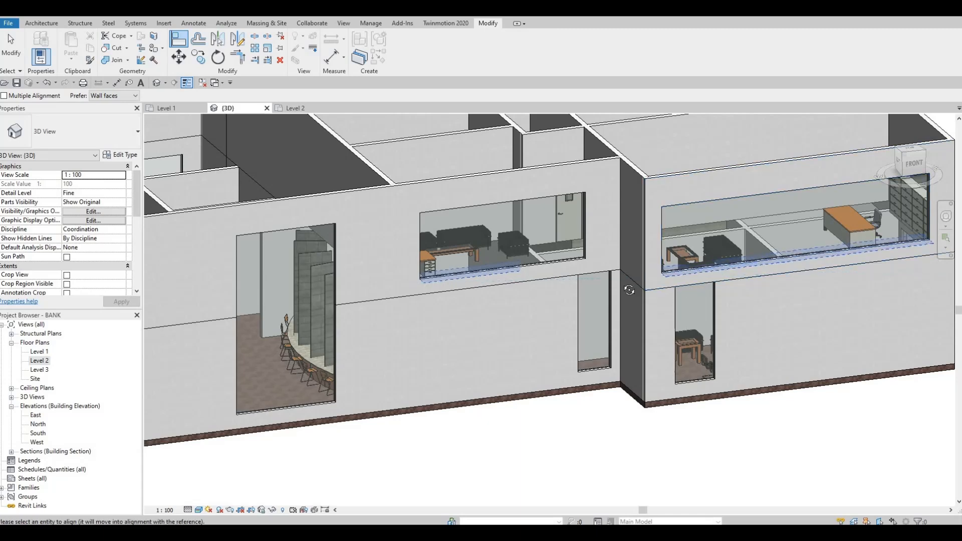
{"action": "scroll", "coordinate": [726, 258], "scroll_direction": "down", "scroll_amount": 2}
{"action": "mouse_move", "coordinate": [726, 258]}
{"action": "middle_mouse_down", "text": "shift"}
{"action": "mouse_move", "coordinate": [698, 257]}
{"action": "mouse_move", "coordinate": [742, 235]}
{"action": "mouse_move", "coordinate": [724, 241]}
{"action": "middle_mouse_up", "text": "shift"}
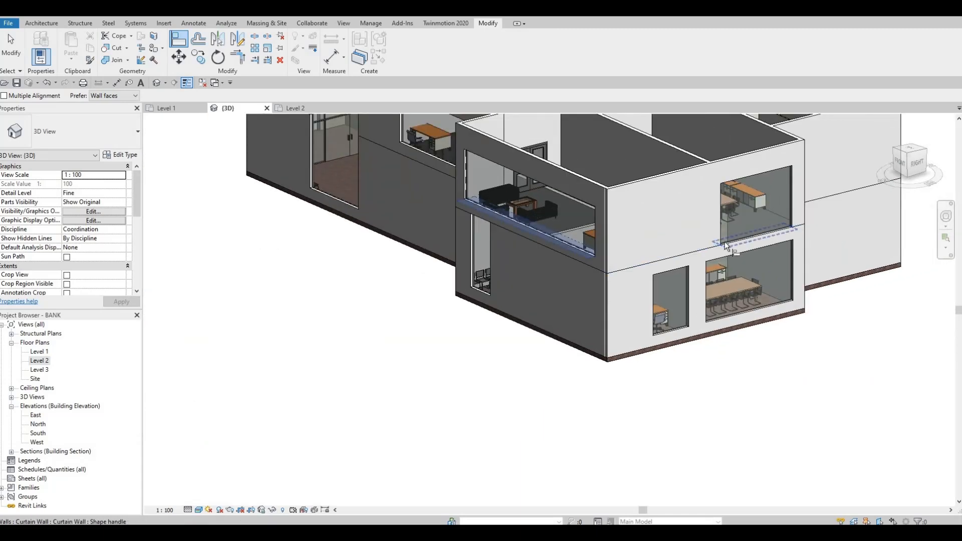
{"action": "mouse_move", "coordinate": [651, 255]}
{"action": "middle_mouse_down", "text": "shift"}
{"action": "mouse_move", "coordinate": [581, 258]}
{"action": "mouse_move", "coordinate": [635, 257]}
{"action": "middle_mouse_up", "text": "shift"}
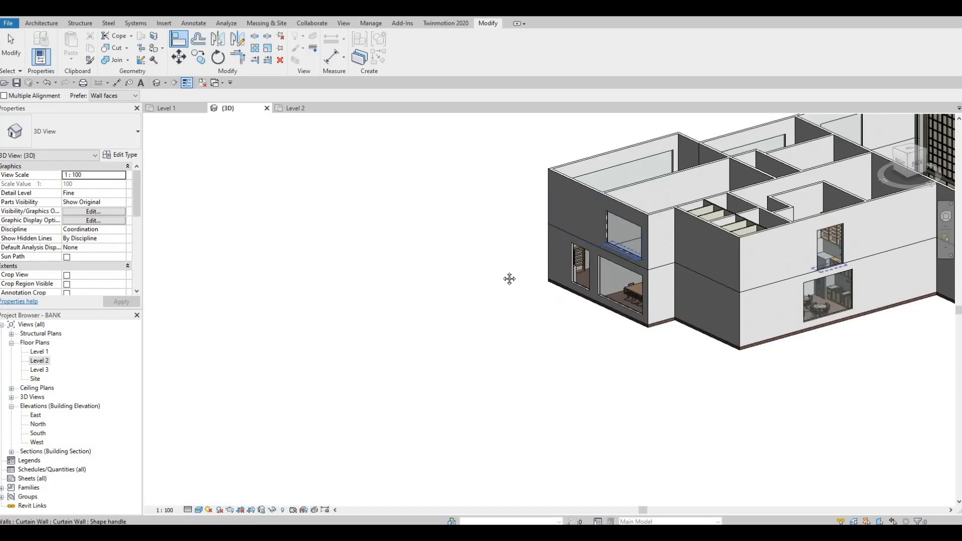
{"action": "middle_click_drag", "start_coordinate": [509, 278], "coordinate": [420, 278], "text": "shift"}
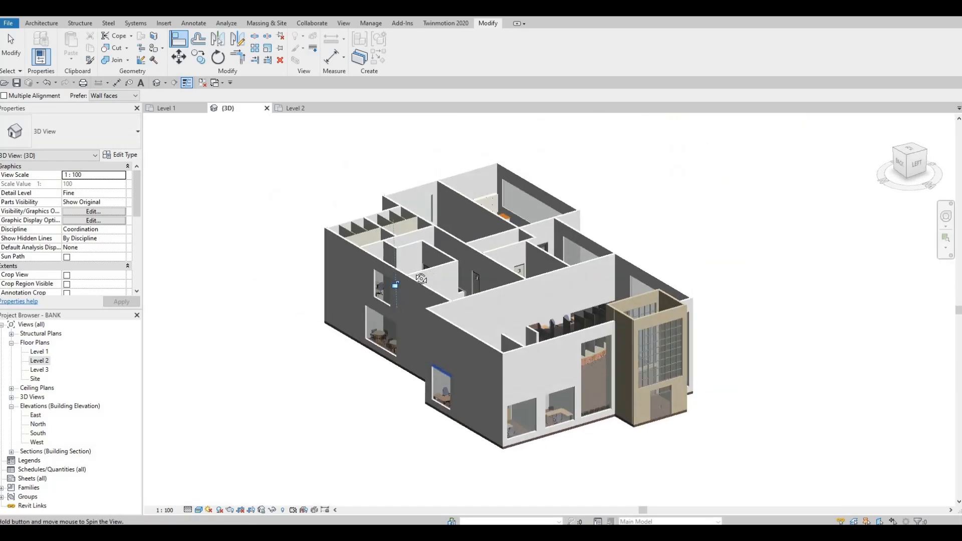
Align the tops of the narrow Level 1 curtain walls on the south facade with the east facade's Level 1 curtain walls
{"action": "middle_click_drag", "start_coordinate": [336, 286], "coordinate": [537, 257], "text": "shift"}
{"action": "middle_click_drag", "start_coordinate": [466, 342], "coordinate": [572, 278]}
{"action": "scroll", "coordinate": [461, 278], "scroll_direction": "up", "scroll_amount": 2}
{"action": "middle_click_drag", "start_coordinate": [457, 281], "coordinate": [482, 287], "text": "shift"}
{"action": "key", "text": "Escape"}
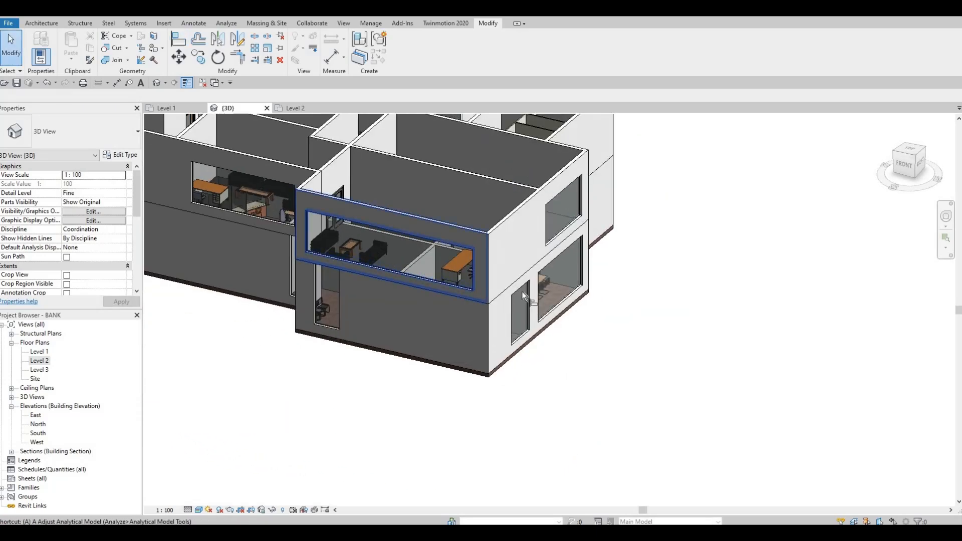
{"action": "key", "text": "a"}
{"action": "key", "text": "l"}
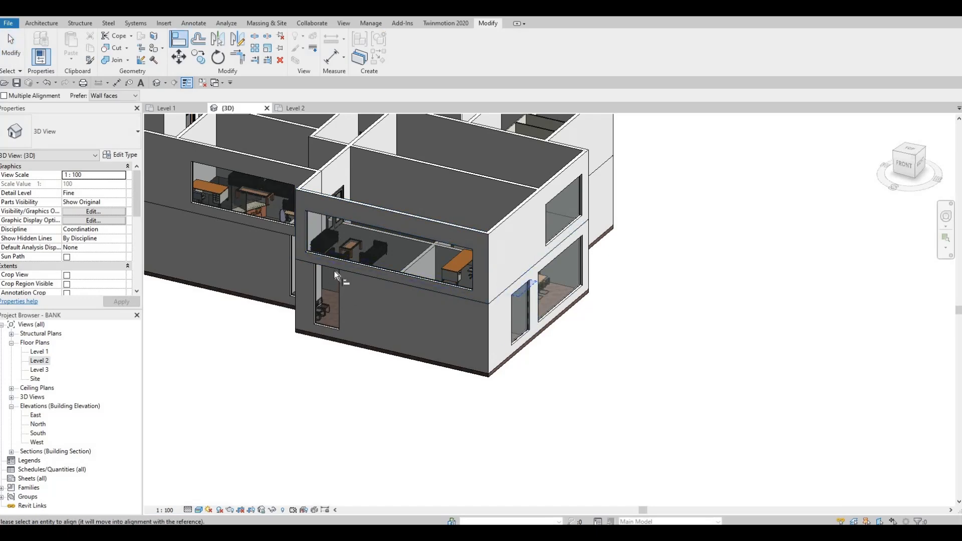
{"action": "middle_click_drag", "start_coordinate": [444, 288], "coordinate": [602, 314], "text": "shift"}
{"action": "left_click", "coordinate": [471, 284]}
{"action": "scroll", "coordinate": [472, 282], "scroll_direction": "down", "scroll_amount": 3}
{"action": "key", "text": "Escape"}
Check the finished glazing from above in 3D and switch to the Level 2 floor plan
{"action": "middle_click_drag", "start_coordinate": [483, 333], "coordinate": [524, 269], "text": "shift"}
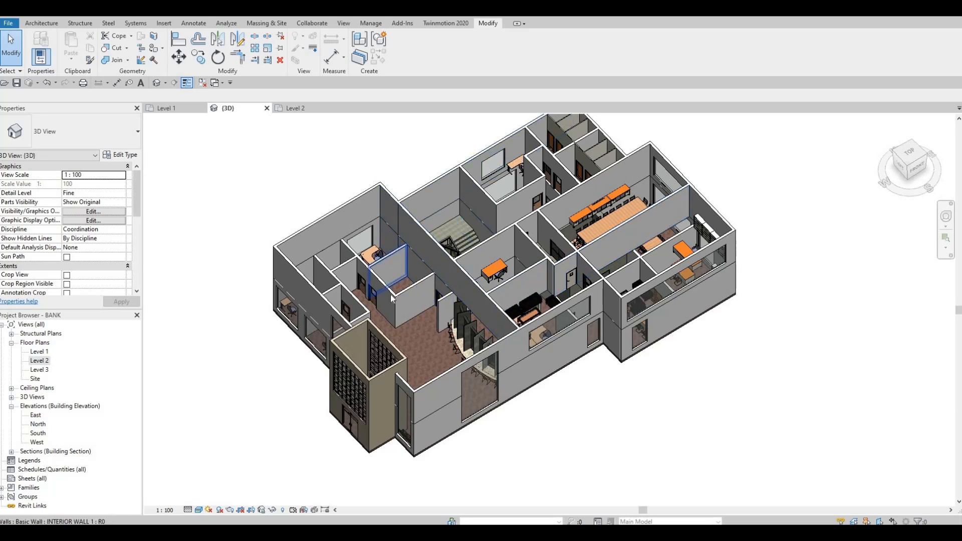
{"action": "left_click", "coordinate": [295, 110]}
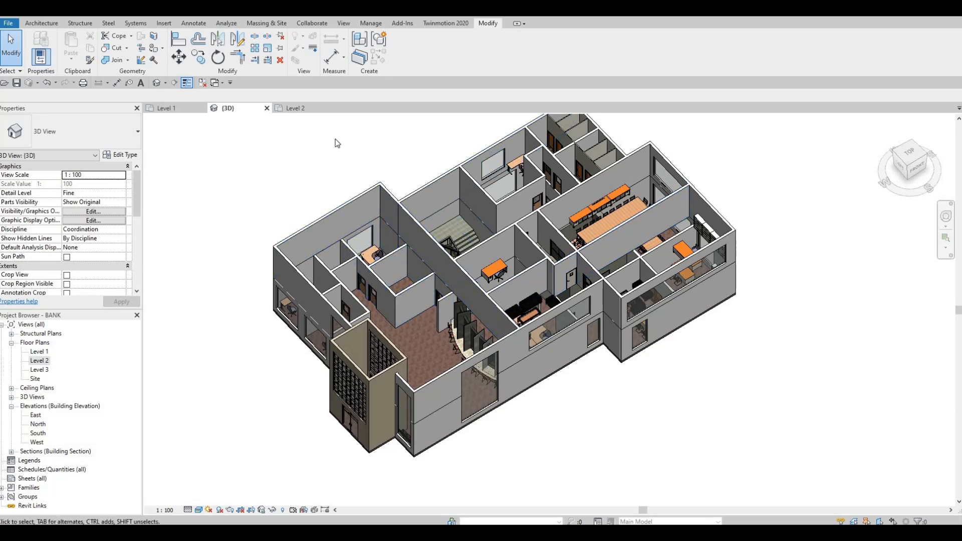
{"action": "scroll", "coordinate": [426, 221], "scroll_direction": "down", "scroll_amount": 2}
{"action": "middle_click_drag", "start_coordinate": [531, 203], "coordinate": [377, 178]}
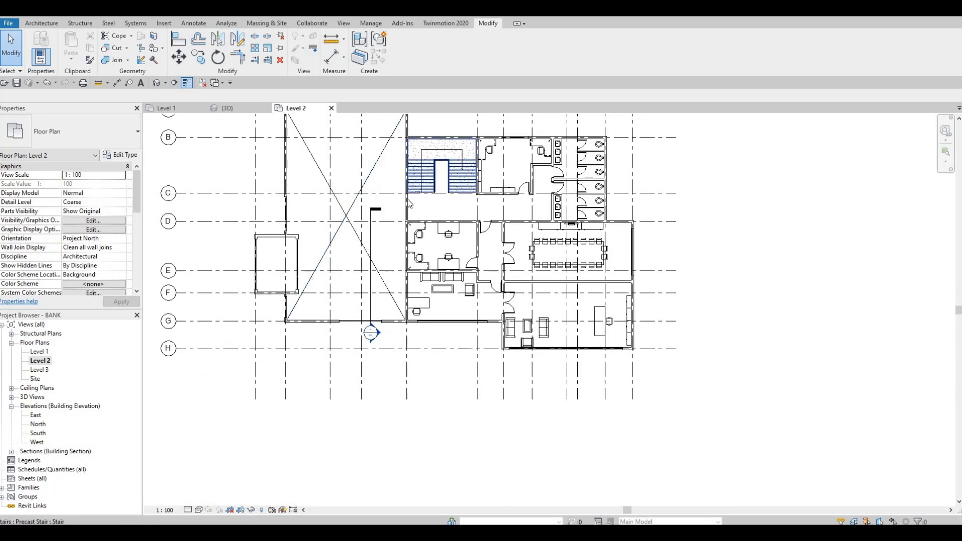
Start an architectural floor on Level 2 and duplicate the FLOOR 1 type as FLOOR 2, reviewing its layer structure
{"action": "middle_click_drag", "start_coordinate": [399, 190], "coordinate": [380, 237]}
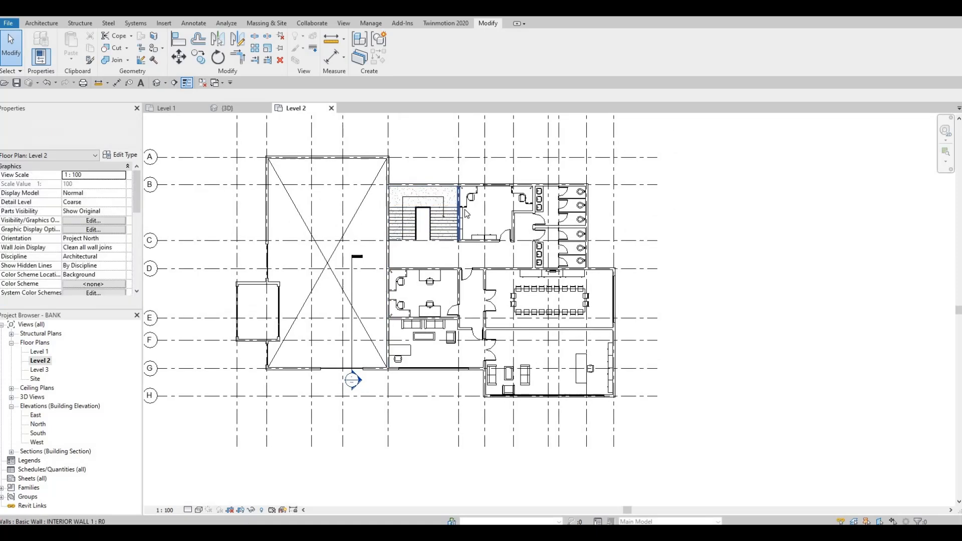
{"action": "left_click", "coordinate": [40, 23]}
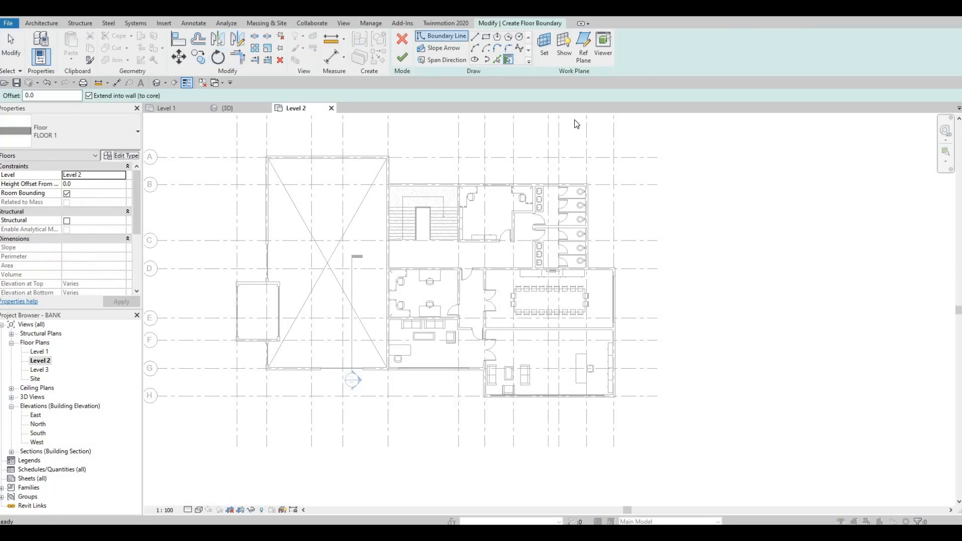
{"action": "left_click", "coordinate": [632, 114]}
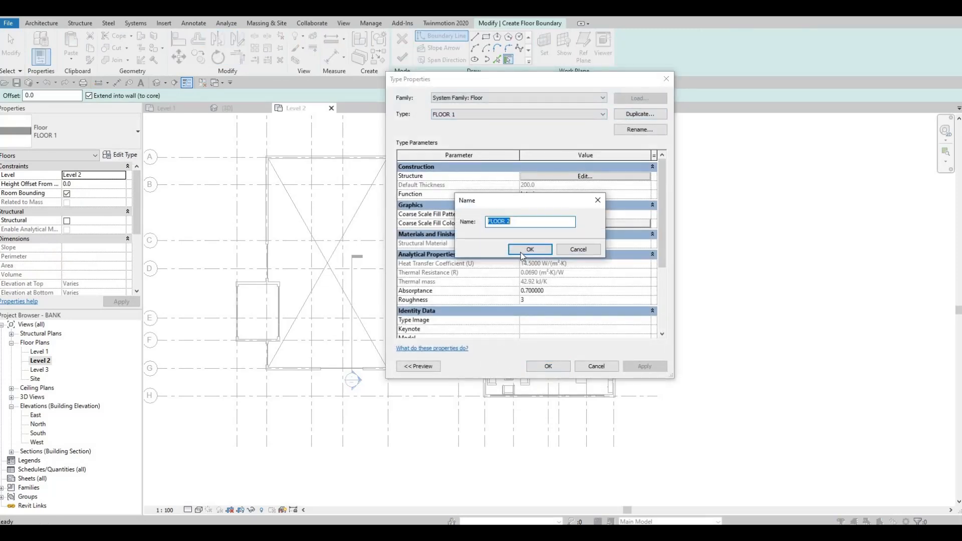
{"action": "left_click", "coordinate": [529, 249]}
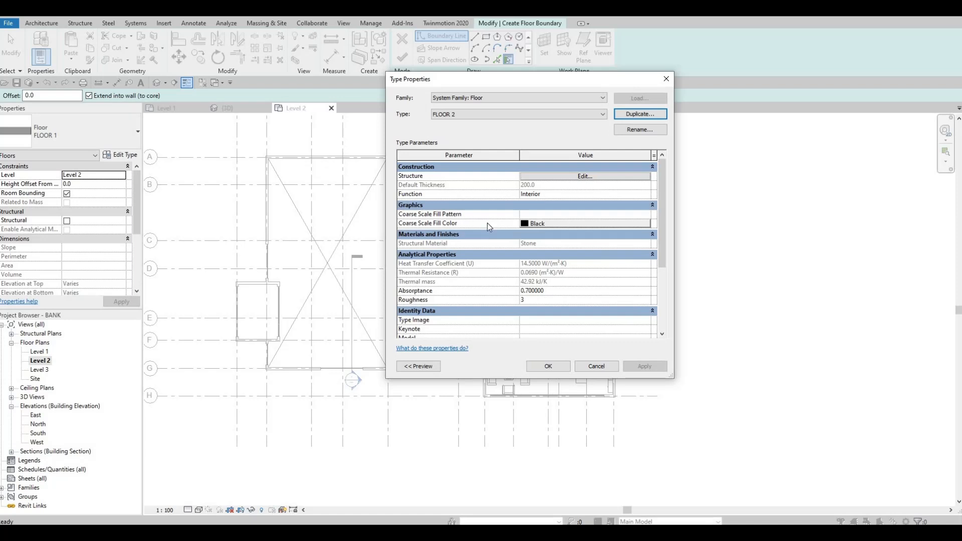
{"action": "left_click", "coordinate": [560, 176]}
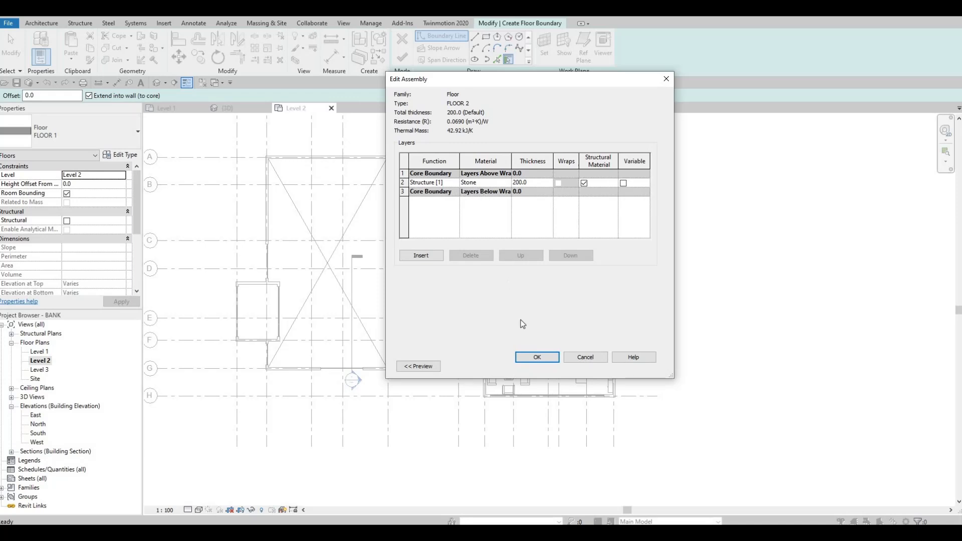
{"action": "left_click", "coordinate": [537, 357]}
{"action": "left_click", "coordinate": [548, 366]}
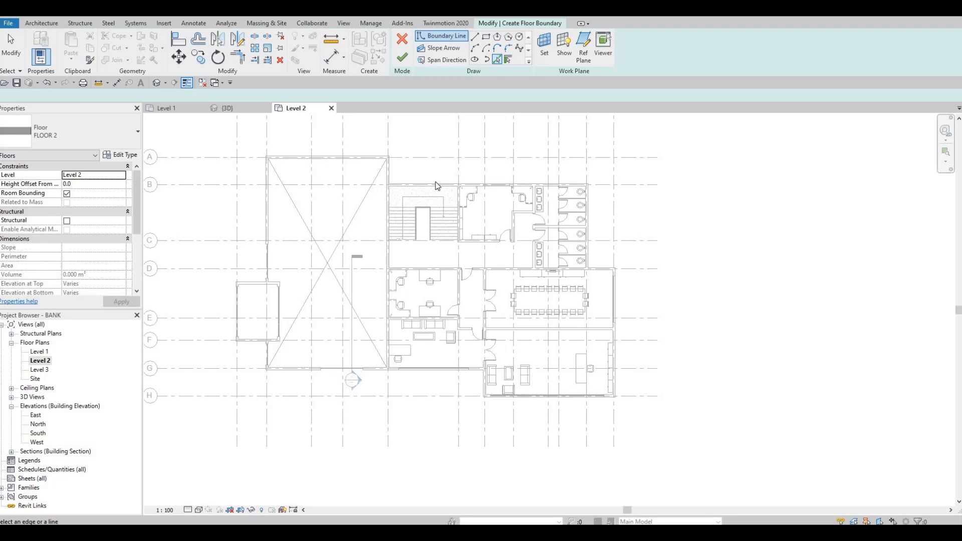
Pick floor boundary lines along the inner faces of the walls around the Level 2 rooms, from the stair to the restrooms
{"action": "scroll", "coordinate": [423, 197], "scroll_direction": "up", "scroll_amount": 3}
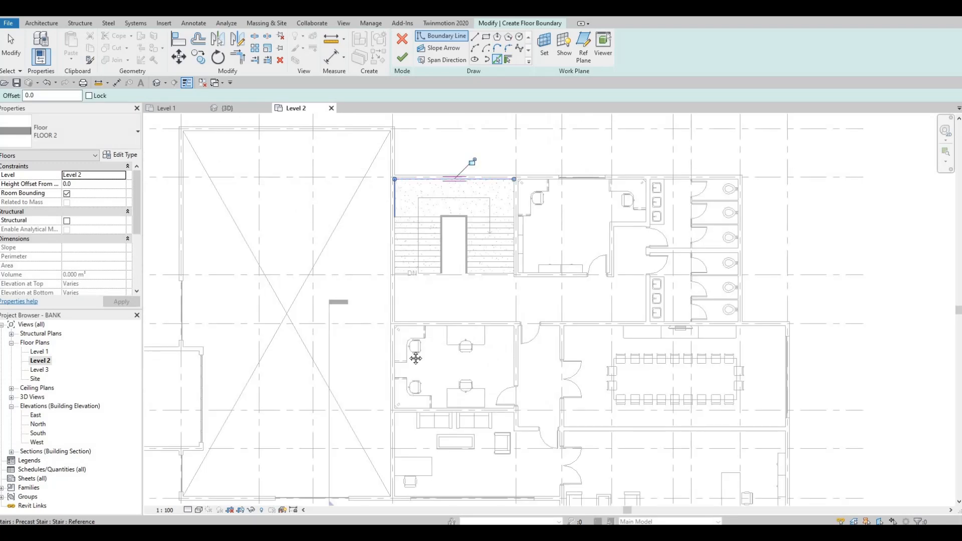
{"action": "middle_click_drag", "start_coordinate": [395, 497], "coordinate": [345, 322]}
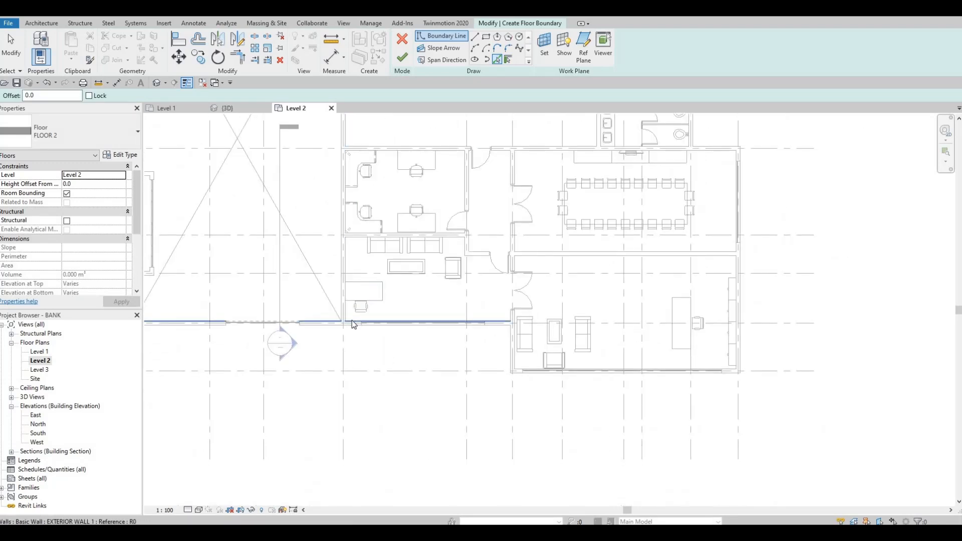
{"action": "left_click", "coordinate": [512, 348]}
{"action": "scroll", "coordinate": [511, 346], "scroll_direction": "up", "scroll_amount": 2}
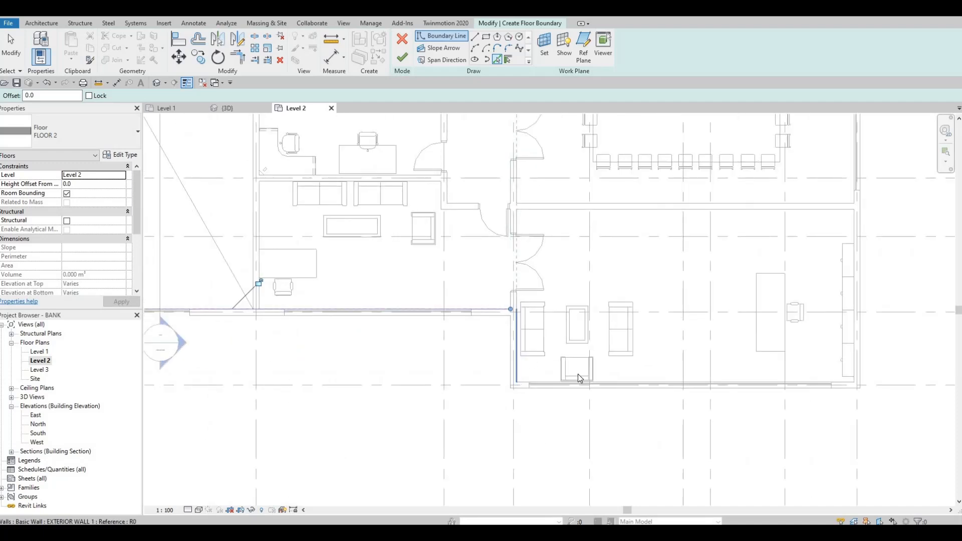
{"action": "left_click", "coordinate": [845, 384]}
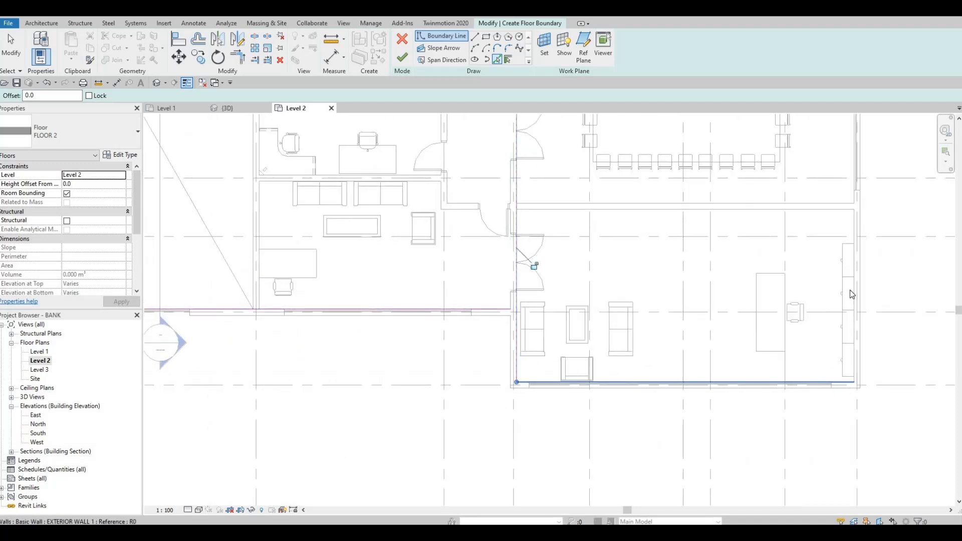
{"action": "left_click", "coordinate": [856, 228]}
{"action": "scroll", "coordinate": [770, 238], "scroll_direction": "down", "scroll_amount": 3}
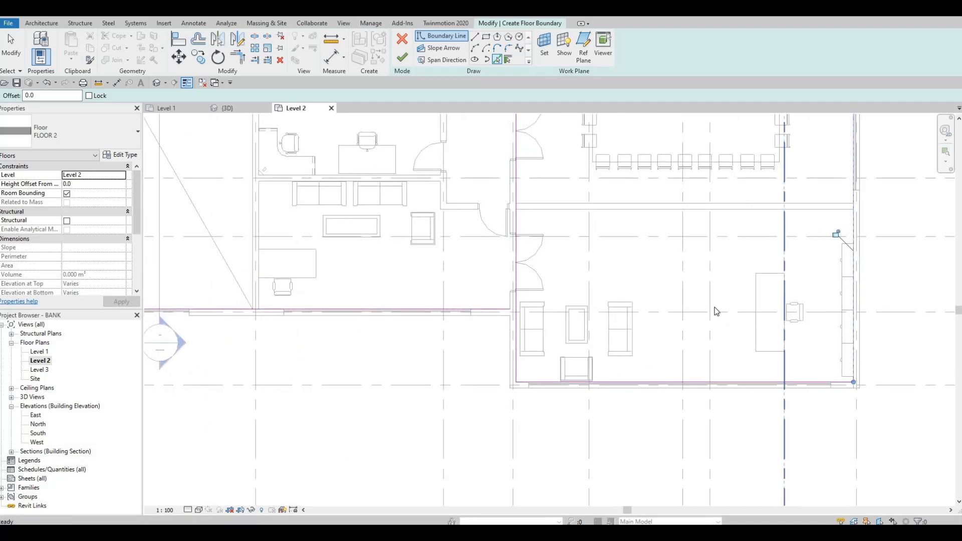
{"action": "scroll", "coordinate": [770, 237], "scroll_direction": "down", "scroll_amount": 1}
{"action": "scroll", "coordinate": [780, 276], "scroll_direction": "up", "scroll_amount": 3}
{"action": "left_click", "coordinate": [728, 235]}
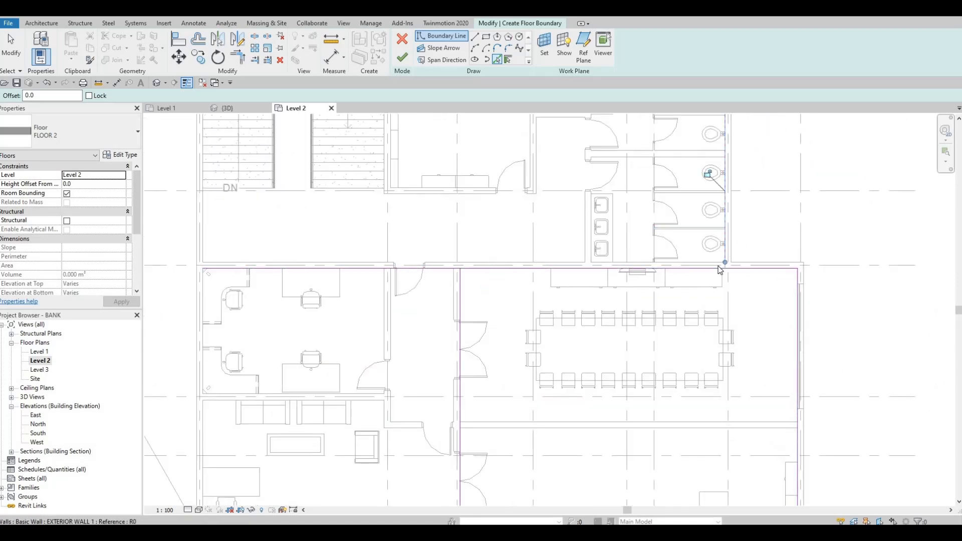
Trim the floor boundary corners between the restrooms and conference room and around the south-east office, unjoining the conflicting elements
{"action": "scroll", "coordinate": [719, 269], "scroll_direction": "down", "scroll_amount": 1}
{"action": "key", "text": "t"}
{"action": "key", "text": "r"}
{"action": "left_click", "coordinate": [747, 264]}
{"action": "left_click", "coordinate": [725, 242]}
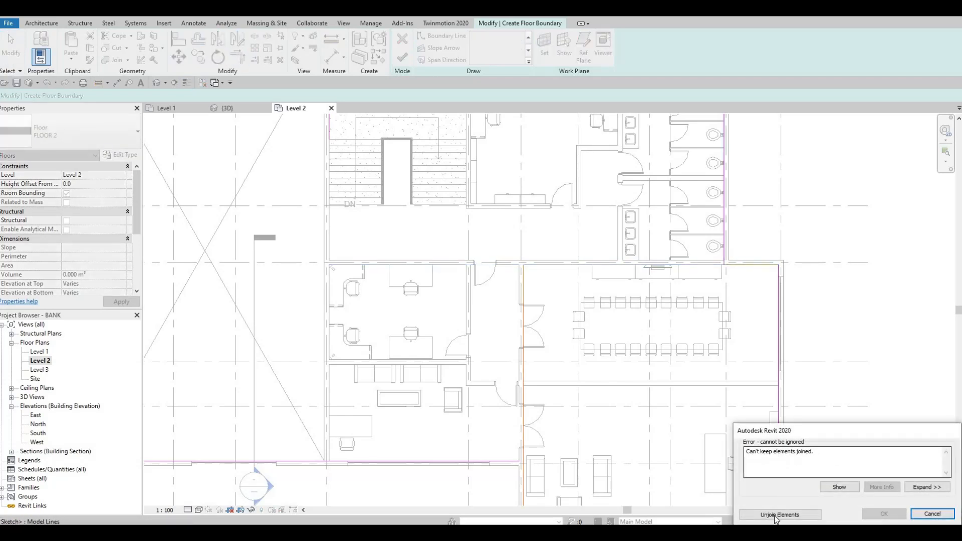
{"action": "left_click", "coordinate": [757, 516]}
{"action": "middle_click_drag", "start_coordinate": [512, 464], "coordinate": [526, 286]}
{"action": "left_click", "coordinate": [528, 285]}
{"action": "left_click", "coordinate": [537, 293]}
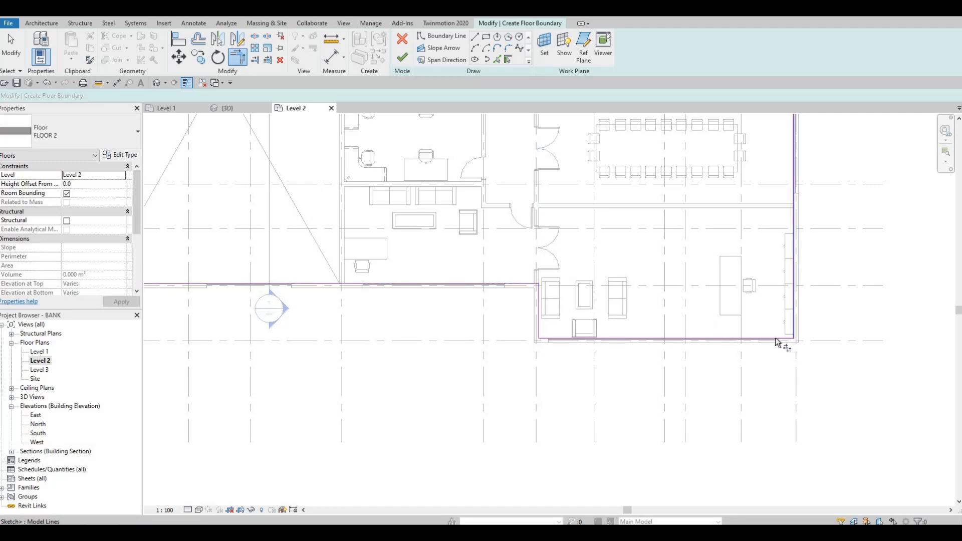
{"action": "left_click", "coordinate": [794, 329]}
Close the floor boundary by trimming the grid G line to the stair-side wall line and the grid B line to the restroom wall line
{"action": "middle_click_drag", "start_coordinate": [553, 205], "coordinate": [553, 299]}
{"action": "scroll", "coordinate": [553, 299], "scroll_direction": "down", "scroll_amount": 3}
{"action": "middle_click_drag", "start_coordinate": [527, 236], "coordinate": [526, 274]}
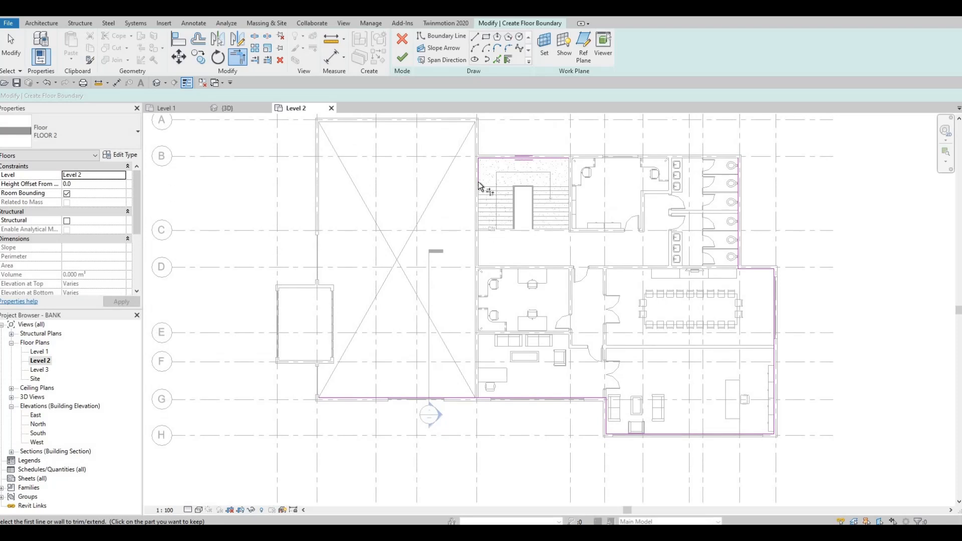
{"action": "left_click", "coordinate": [497, 397]}
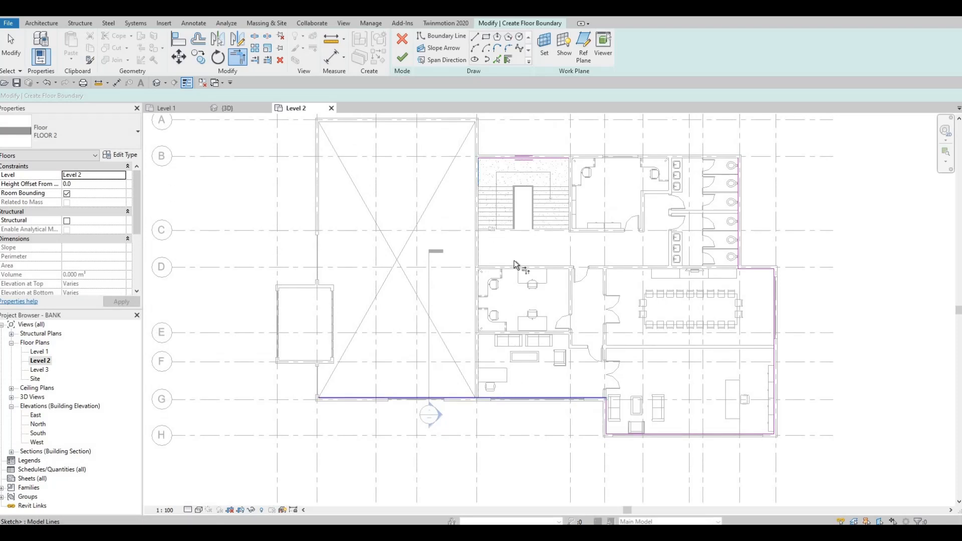
{"action": "middle_click_drag", "start_coordinate": [510, 215], "coordinate": [461, 271]}
{"action": "left_click", "coordinate": [491, 213]}
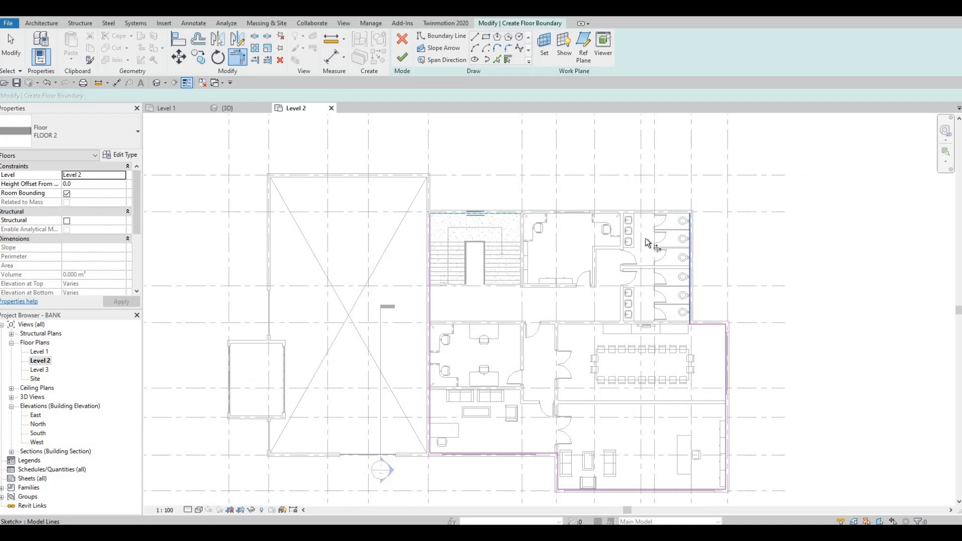
{"action": "scroll", "coordinate": [632, 251], "scroll_direction": "down", "scroll_amount": 1}
Finish the FLOOR 2 sketch without attaching the walls below to the floor
{"action": "key", "text": "Escape"}
{"action": "middle_click_drag", "start_coordinate": [557, 292], "coordinate": [545, 248]}
{"action": "scroll", "coordinate": [596, 241], "scroll_direction": "up", "scroll_amount": 1}
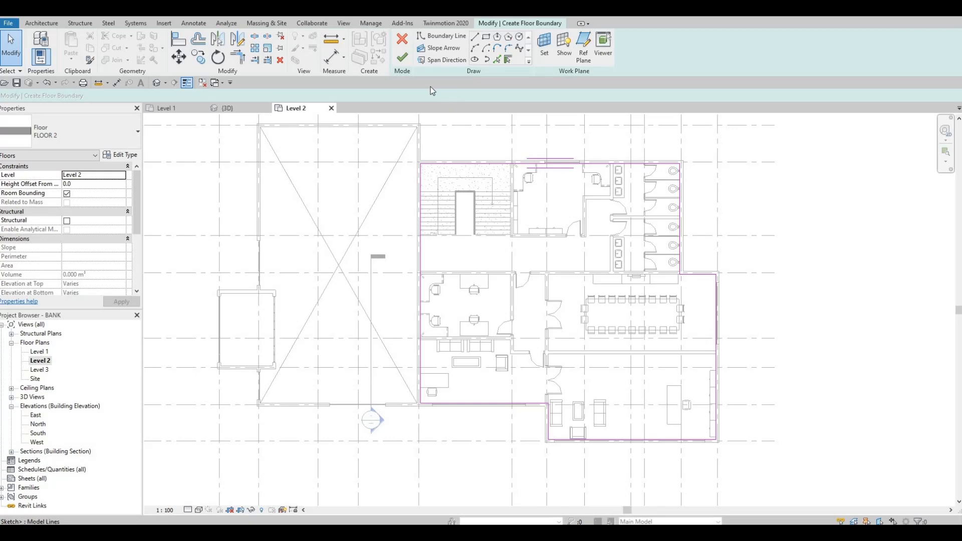
{"action": "left_click", "coordinate": [399, 62]}
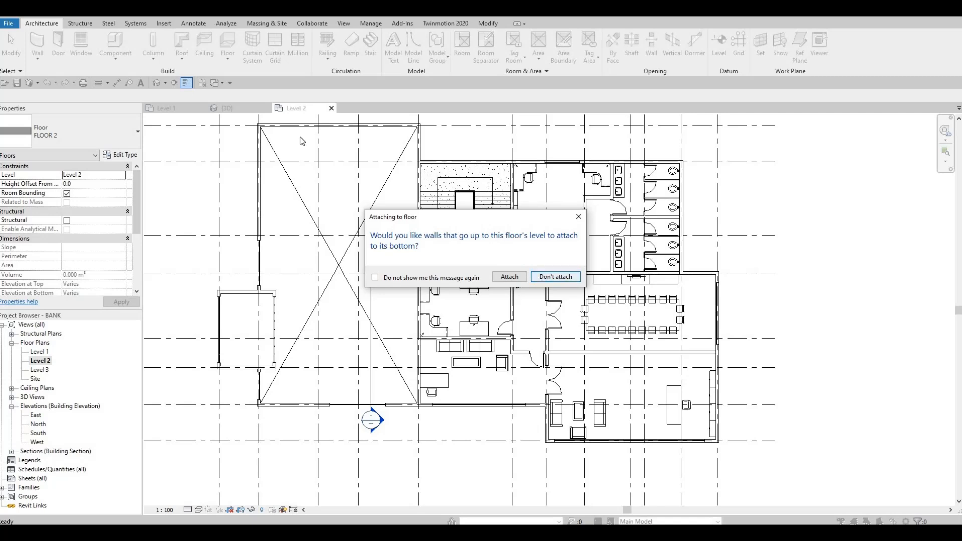
{"action": "key", "text": "Return"}
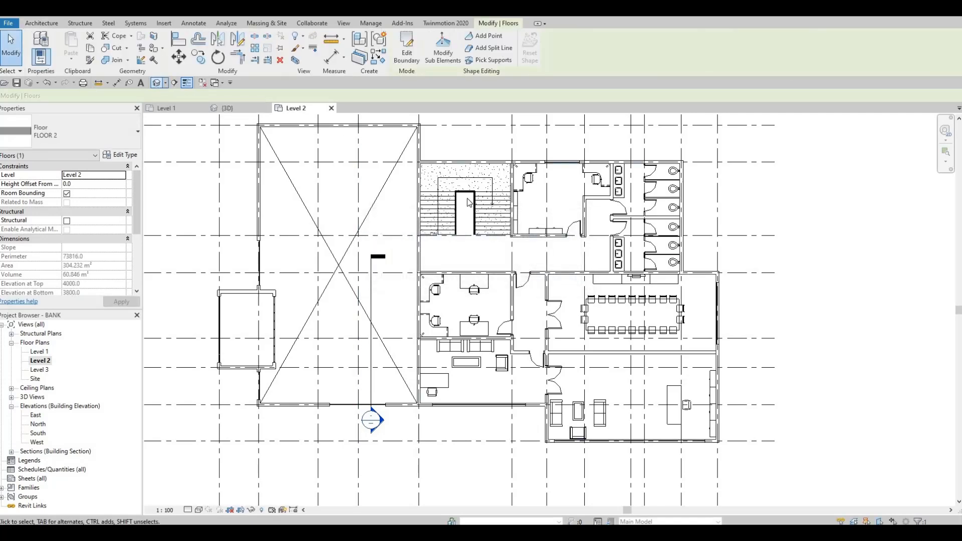
In the 3D view, attach the tops of the Level 1 interior walls protruding into the south-east office to the Level 2 floor
{"action": "key", "text": "ctrl+Tab"}
{"action": "left_click", "coordinate": [513, 125]}
{"action": "middle_click_drag", "start_coordinate": [562, 231], "coordinate": [641, 232], "text": "shift"}
{"action": "scroll", "coordinate": [719, 294], "scroll_direction": "up", "scroll_amount": 3}
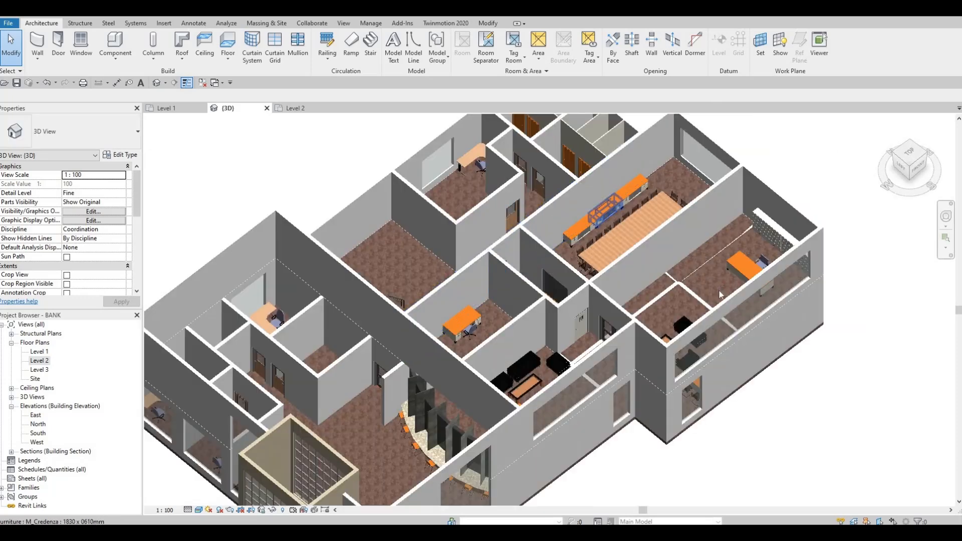
{"action": "scroll", "coordinate": [719, 294], "scroll_direction": "up", "scroll_amount": 2}
{"action": "left_click", "coordinate": [703, 316]}
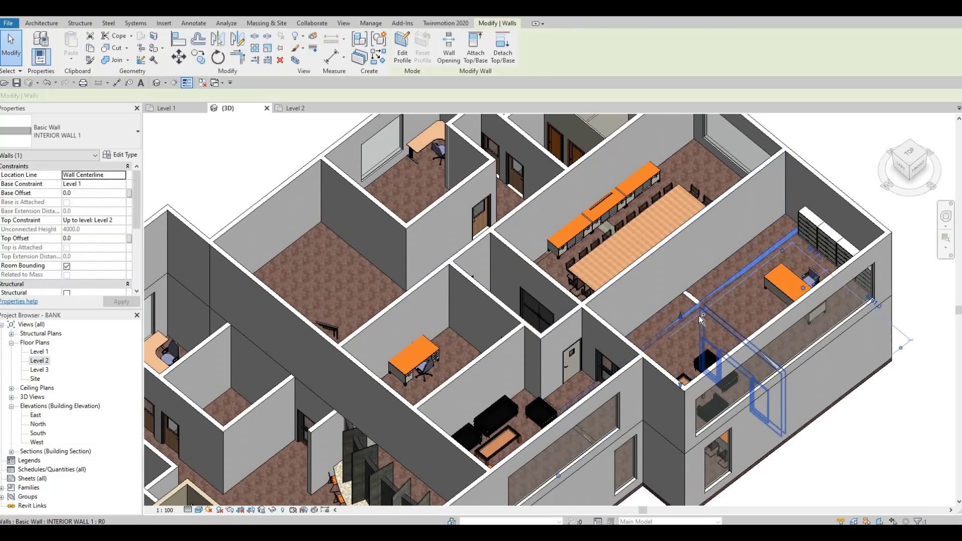
{"action": "left_click", "coordinate": [690, 302], "text": "ctrl"}
{"action": "left_click", "coordinate": [697, 301], "text": "ctrl"}
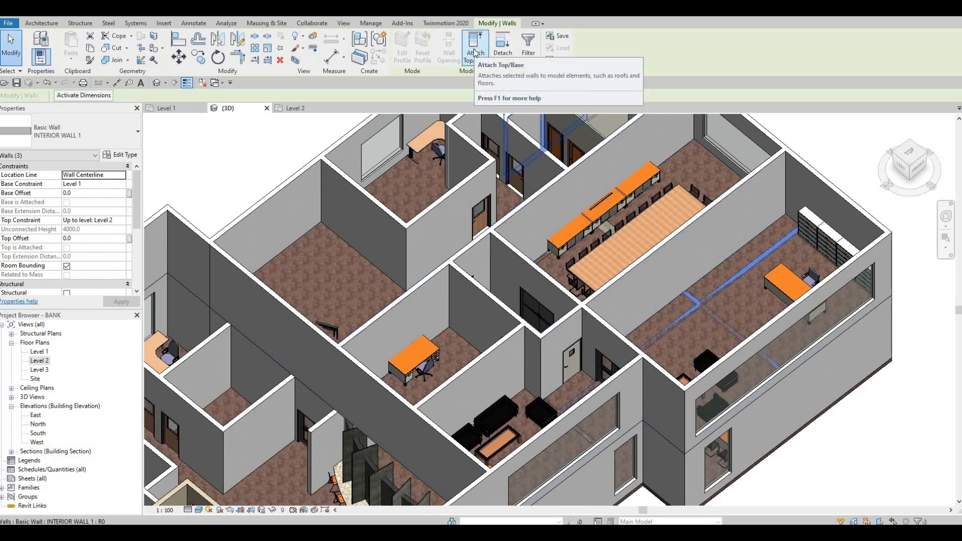
{"action": "left_click", "coordinate": [707, 159]}
{"action": "key", "text": "Escape"}
Inspect the Level 2 rooms in 3D from several sides and above for Level 1 walls protruding through the new floor
{"action": "middle_click_drag", "start_coordinate": [616, 259], "coordinate": [580, 324], "text": "shift"}
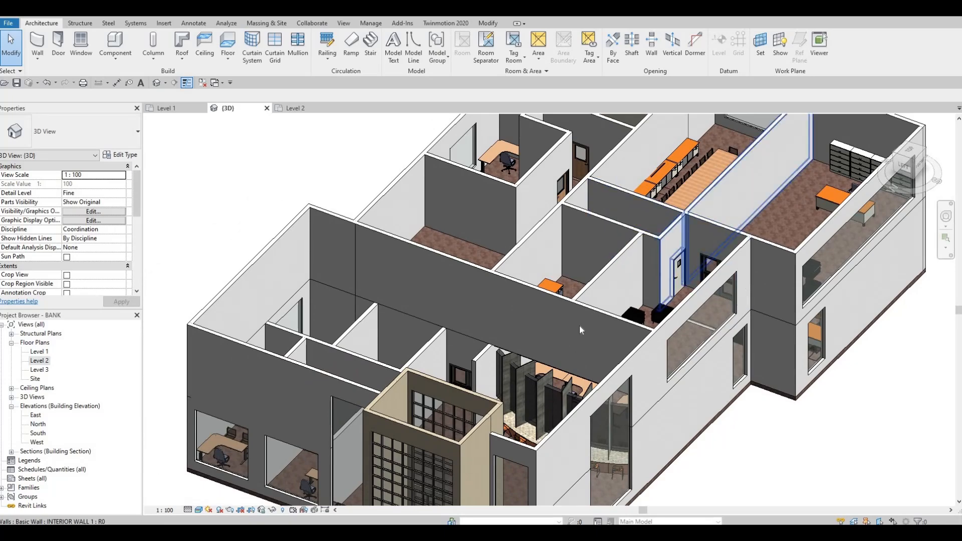
{"action": "middle_click_drag", "start_coordinate": [485, 325], "coordinate": [566, 242], "text": "shift"}
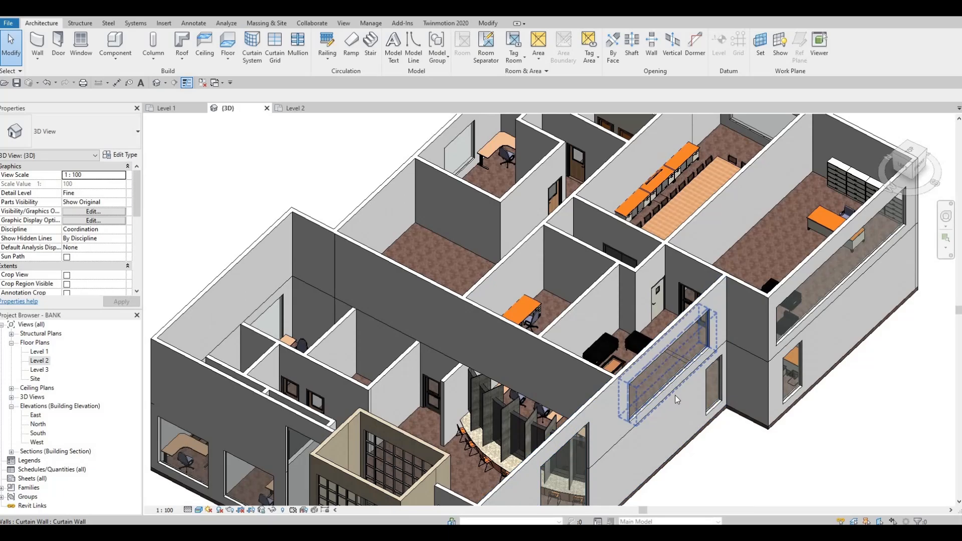
{"action": "middle_click_drag", "start_coordinate": [634, 404], "coordinate": [588, 413], "text": "shift"}
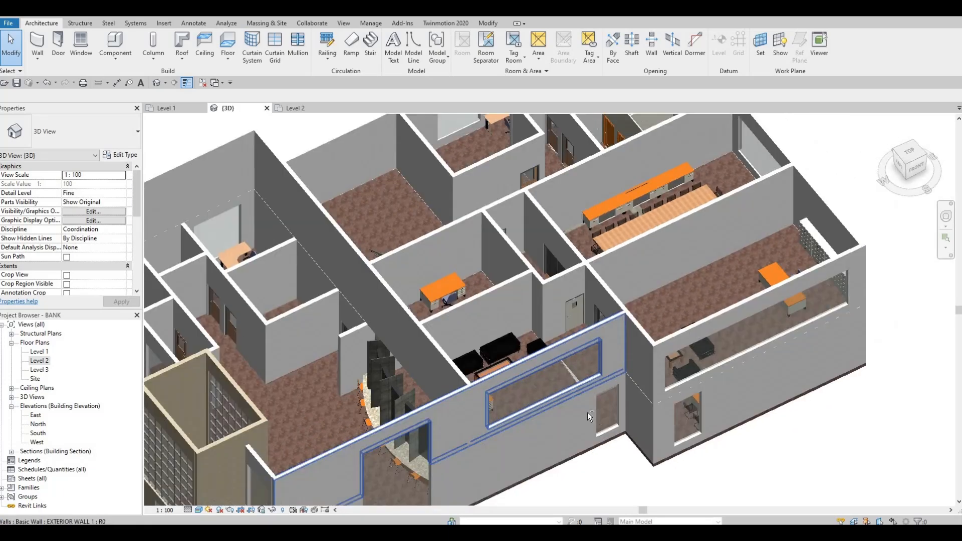
{"action": "middle_click_drag", "start_coordinate": [557, 464], "coordinate": [563, 485]}
{"action": "scroll", "coordinate": [593, 370], "scroll_direction": "down", "scroll_amount": 1}
{"action": "middle_click_drag", "start_coordinate": [596, 375], "coordinate": [591, 251], "text": "shift"}
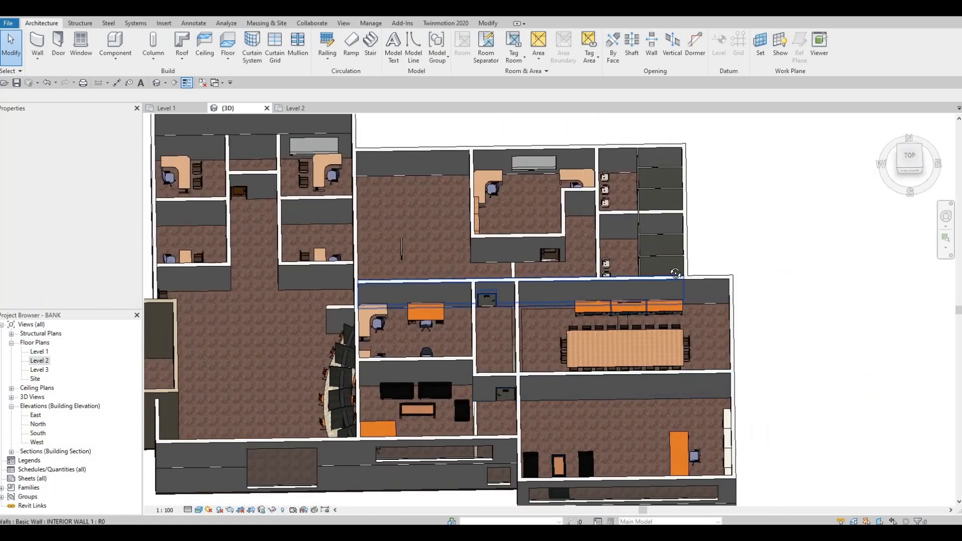
{"action": "scroll", "coordinate": [636, 274], "scroll_direction": "up", "scroll_amount": 3}
{"action": "middle_click_drag", "start_coordinate": [636, 273], "coordinate": [702, 258], "text": "shift"}
{"action": "middle_click_drag", "start_coordinate": [596, 236], "coordinate": [609, 180]}
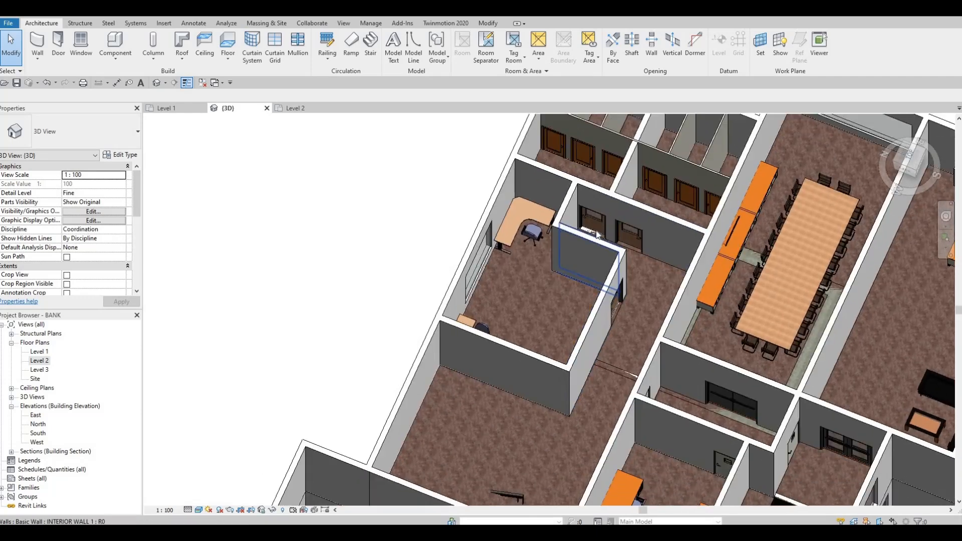
{"action": "left_click", "coordinate": [643, 262]}
{"action": "key", "text": "Escape"}
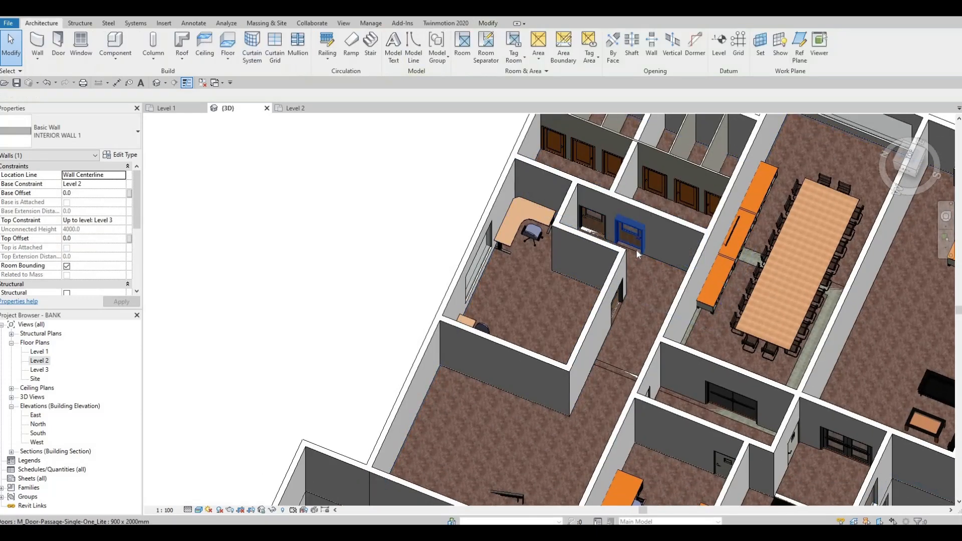
{"action": "key", "text": "Tab"}
{"action": "left_click", "coordinate": [636, 251]}
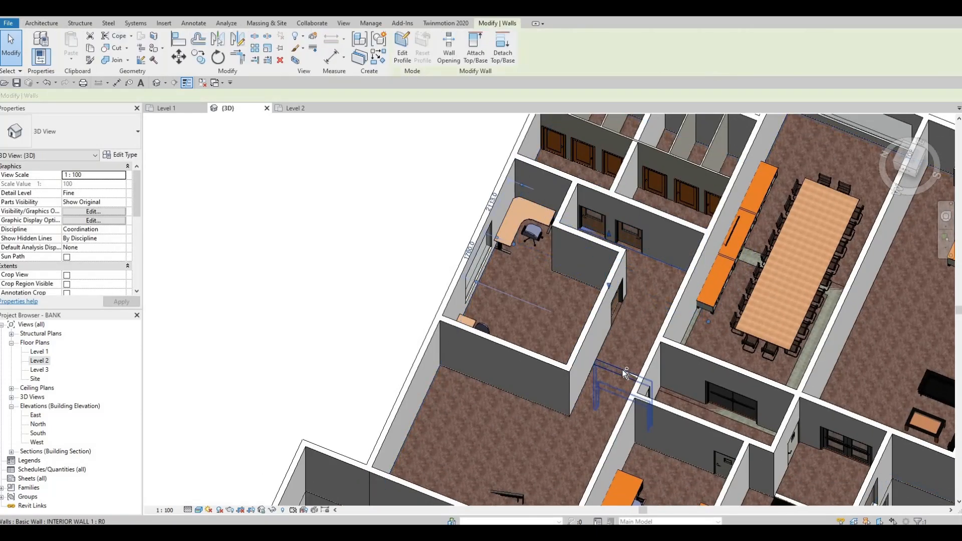
{"action": "left_click", "coordinate": [623, 369], "text": "ctrl"}
{"action": "key", "text": "Escape"}
{"action": "left_click", "coordinate": [638, 260]}
{"action": "left_click", "coordinate": [623, 369], "text": "ctrl"}
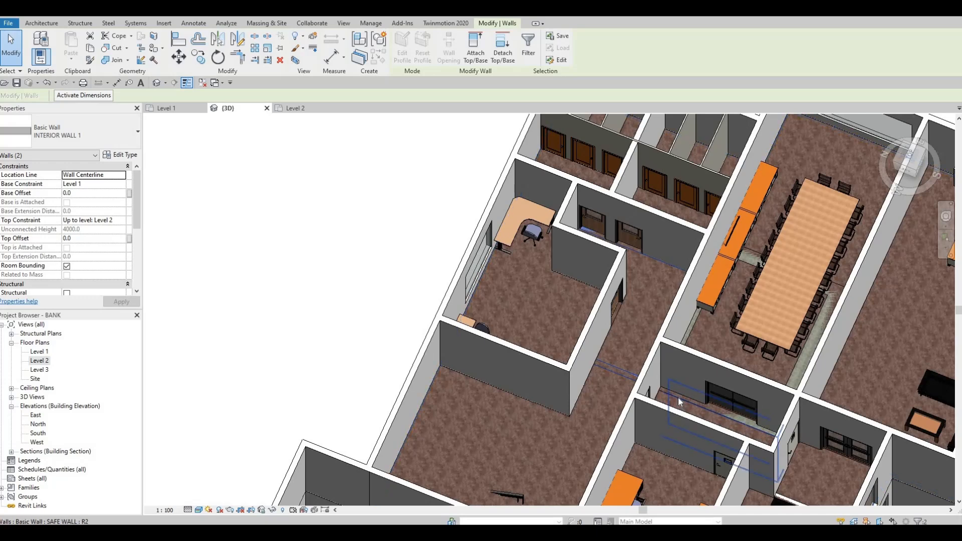
{"action": "key", "text": "Tab"}
{"action": "key", "text": "Tab"}
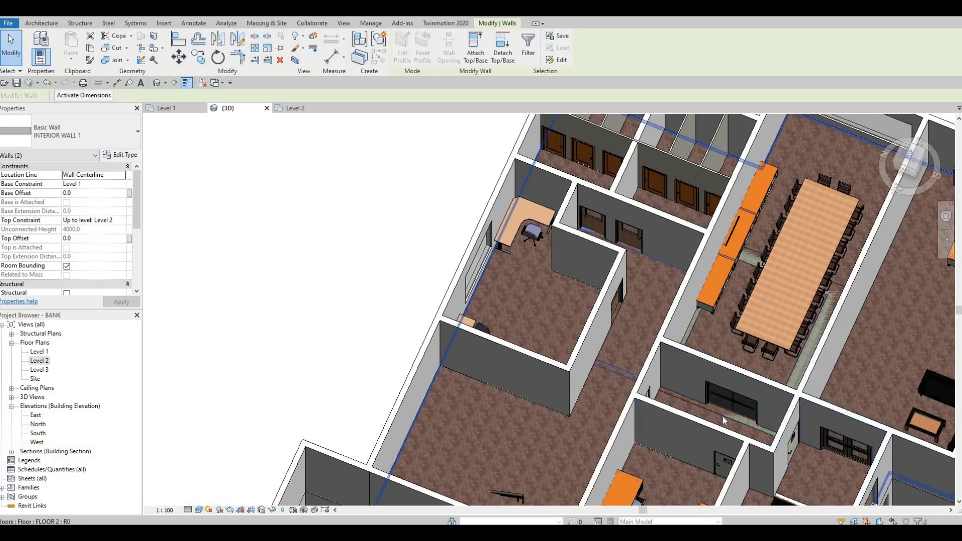
{"action": "key", "text": "Tab"}
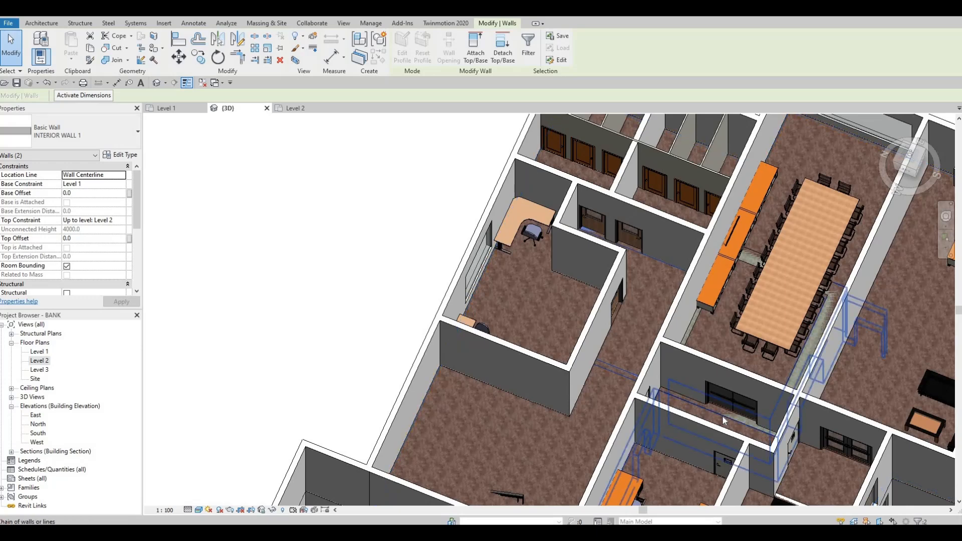
{"action": "key", "text": "Tab"}
{"action": "left_click", "coordinate": [722, 416], "text": "ctrl"}
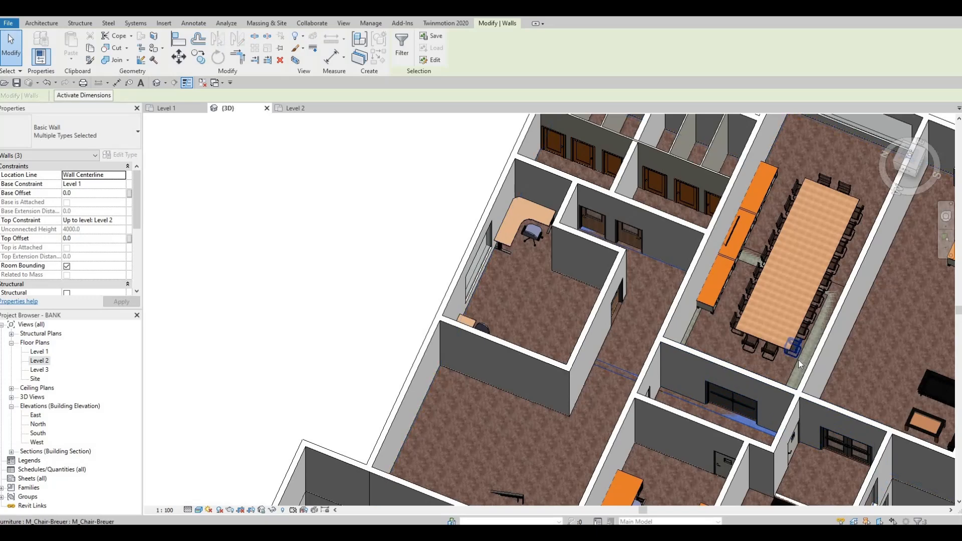
{"action": "left_click", "coordinate": [797, 359], "text": "ctrl"}
{"action": "key", "text": "Tab"}
{"action": "left_click", "coordinate": [542, 211], "text": "ctrl"}
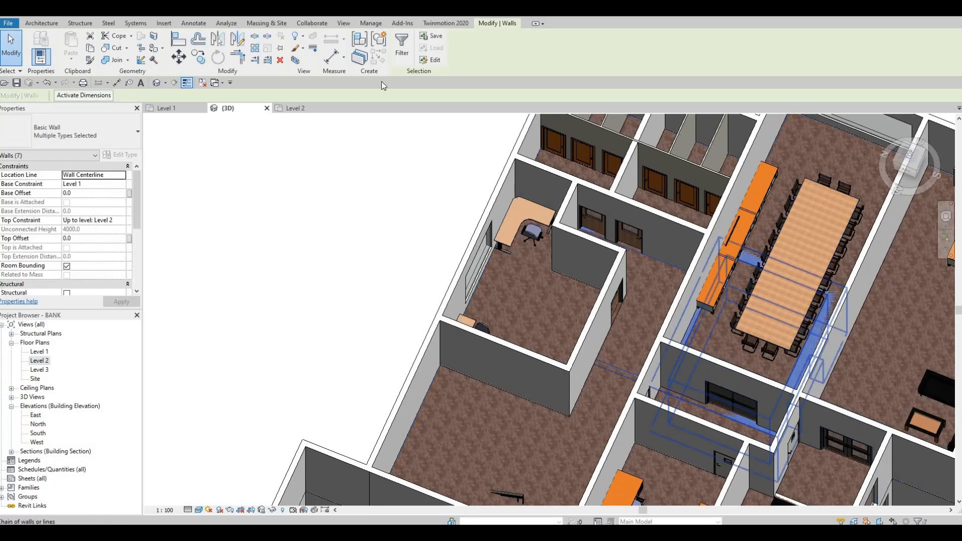
{"action": "middle_click_drag", "start_coordinate": [579, 303], "coordinate": [476, 206]}
{"action": "scroll", "coordinate": [475, 200], "scroll_direction": "down", "scroll_amount": 1}
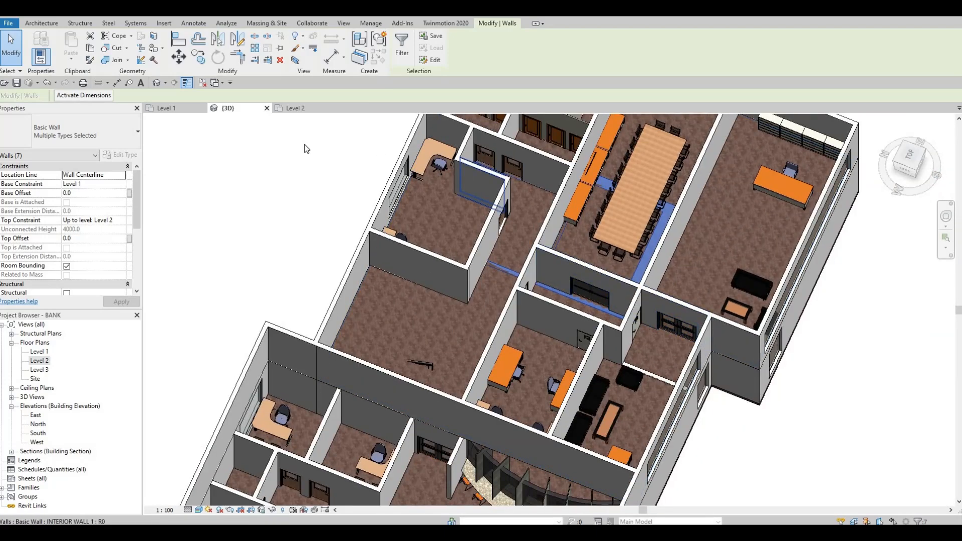
{"action": "scroll", "coordinate": [584, 186], "scroll_direction": "up", "scroll_amount": 2}
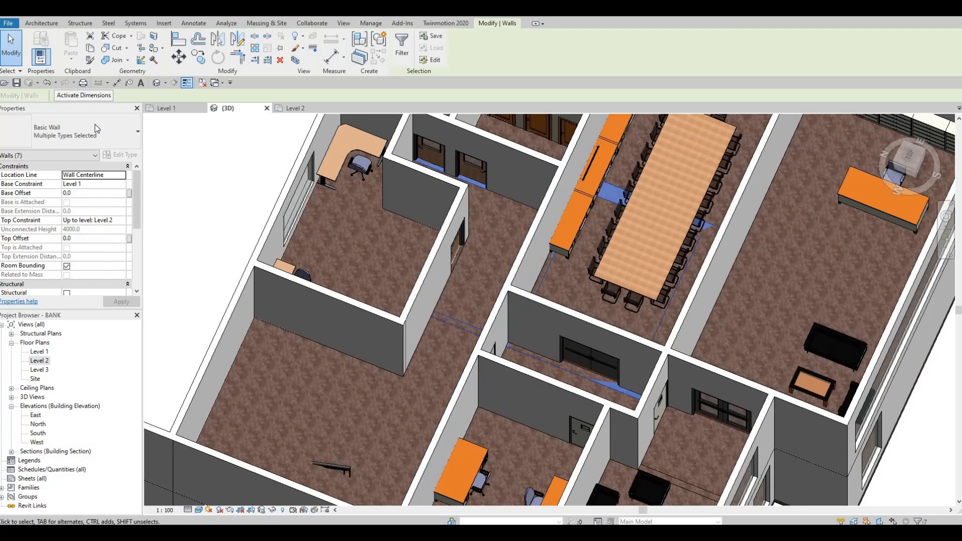
{"action": "left_click", "coordinate": [95, 126]}
{"action": "left_click", "coordinate": [412, 76]}
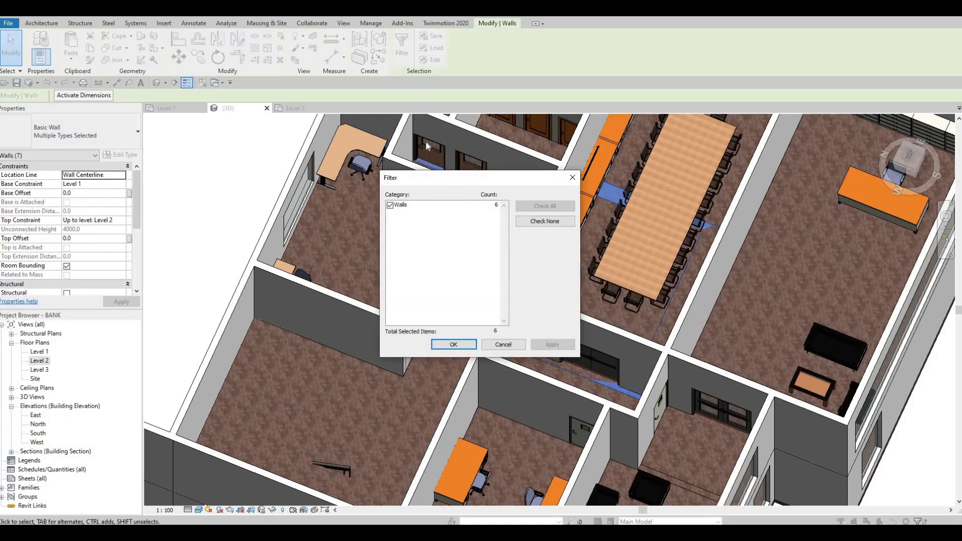
{"action": "key", "text": "Return"}
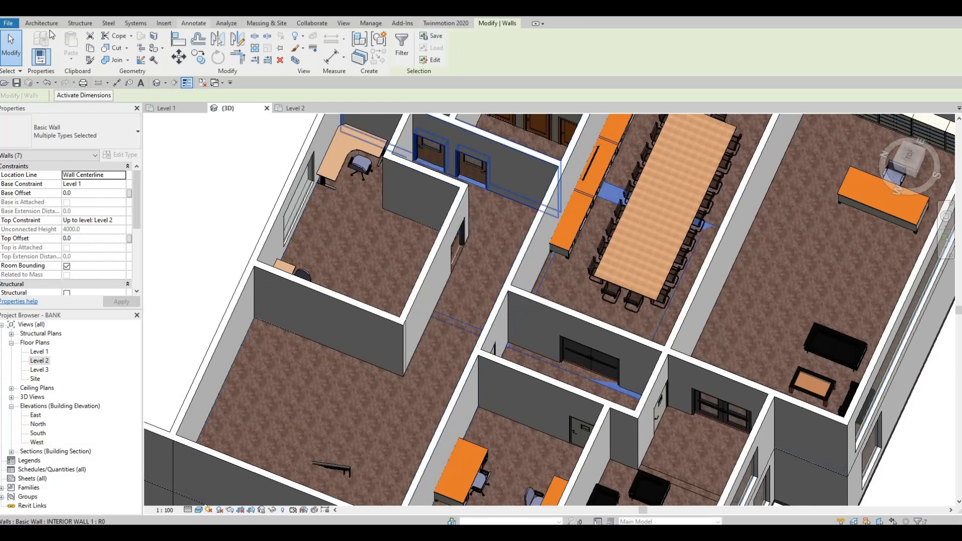
{"action": "left_click", "coordinate": [44, 23]}
{"action": "key", "text": "Escape"}
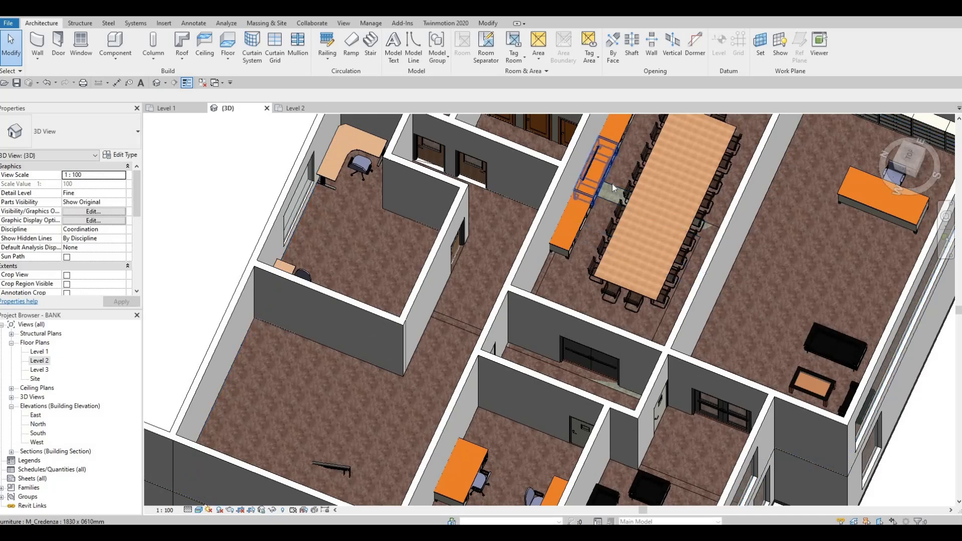
Attach the tops of the Level 1 safe walls protruding into the conference room and its entrance area to the Level 2 floor
{"action": "left_click", "coordinate": [610, 186]}
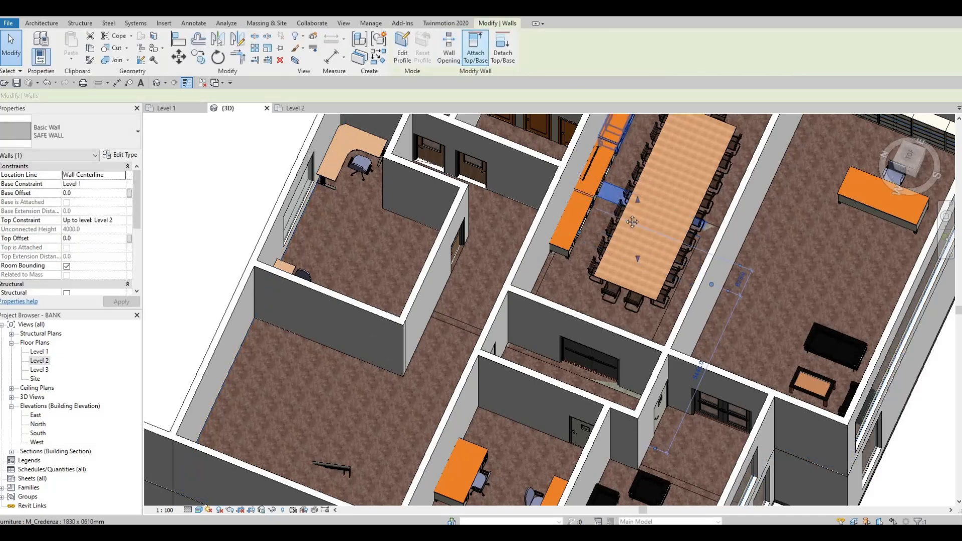
{"action": "left_click", "coordinate": [473, 45]}
{"action": "middle_click_drag", "start_coordinate": [677, 166], "coordinate": [719, 139], "text": "shift"}
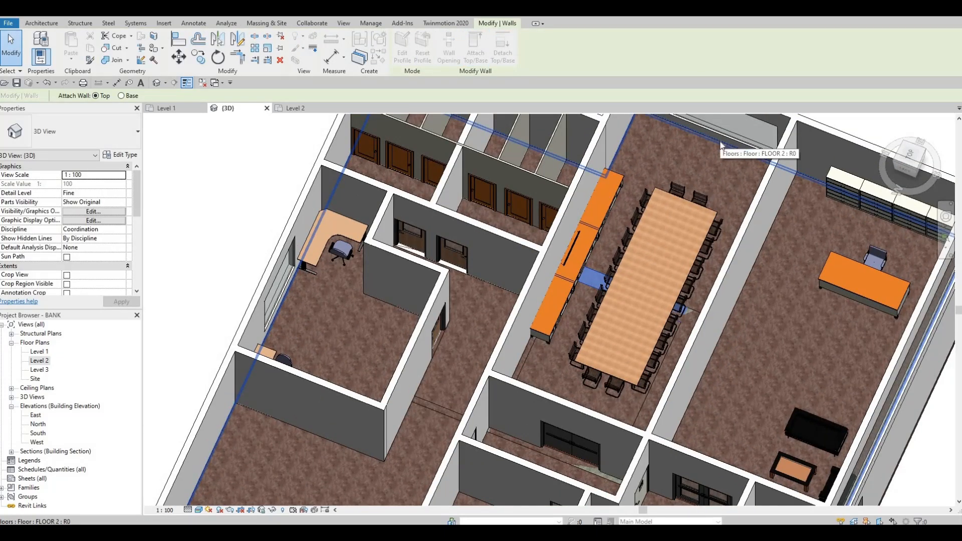
{"action": "left_click", "coordinate": [719, 139]}
{"action": "key", "text": "Escape"}
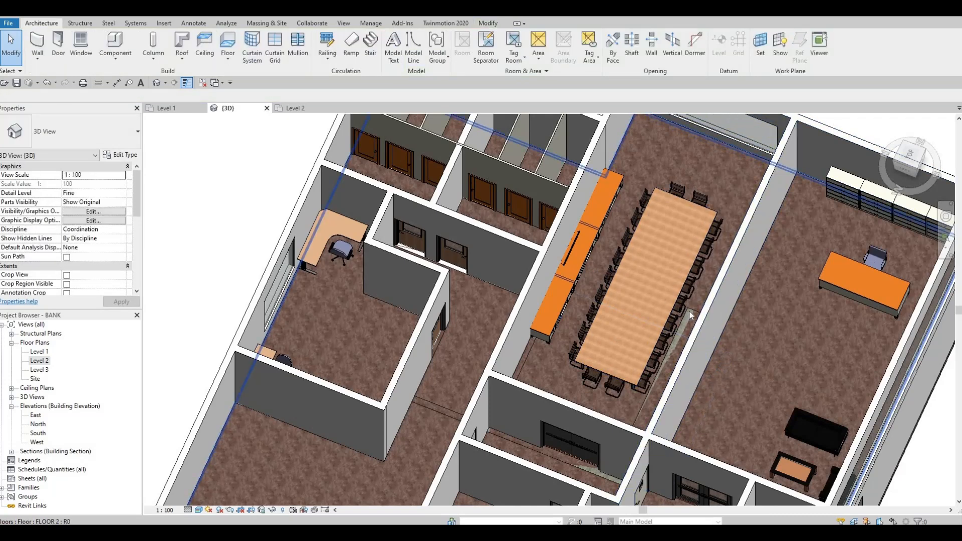
{"action": "left_click", "coordinate": [602, 464]}
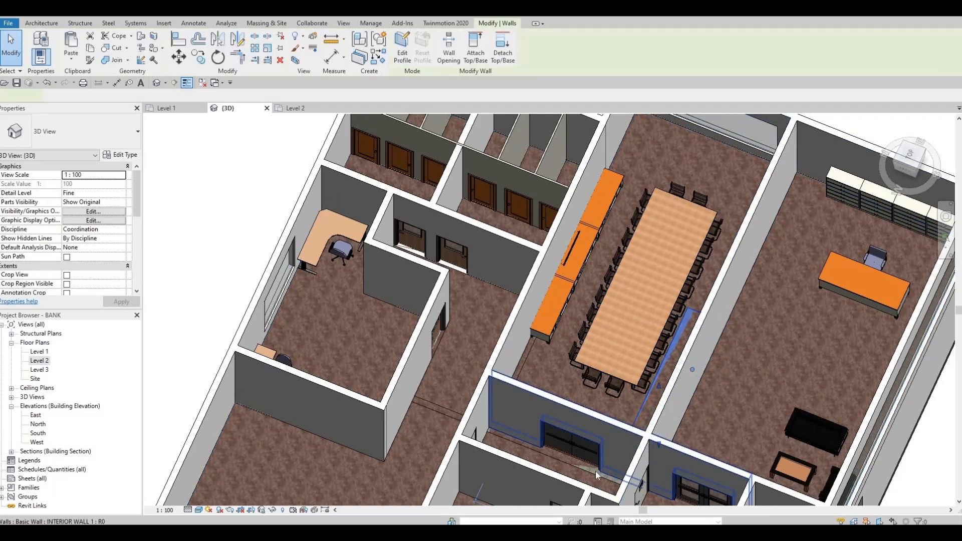
{"action": "left_click", "coordinate": [475, 50]}
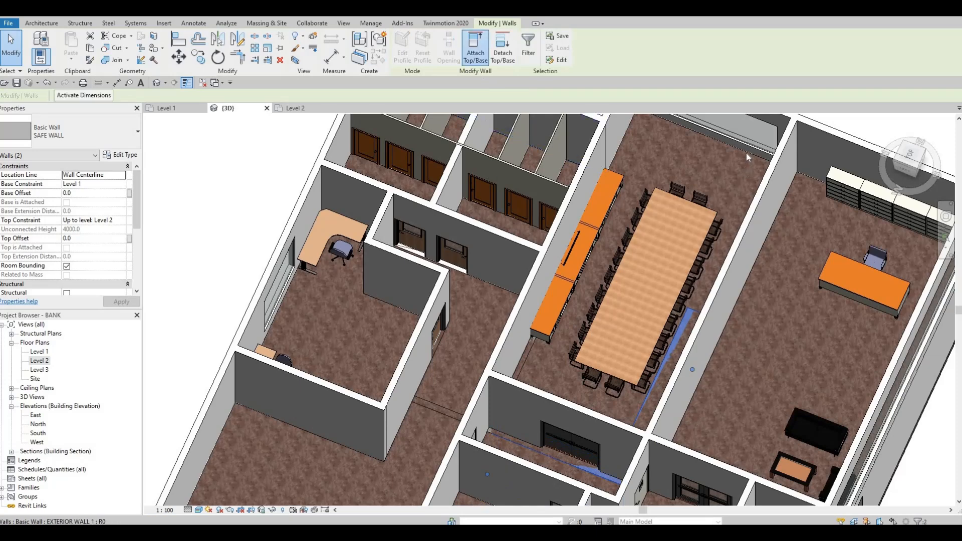
{"action": "left_click", "coordinate": [461, 274]}
Attach the tops of the Level 1 interior walls protruding at the two corridor doors and across the corridor to the Level 2 floor
{"action": "left_click", "coordinate": [474, 238]}
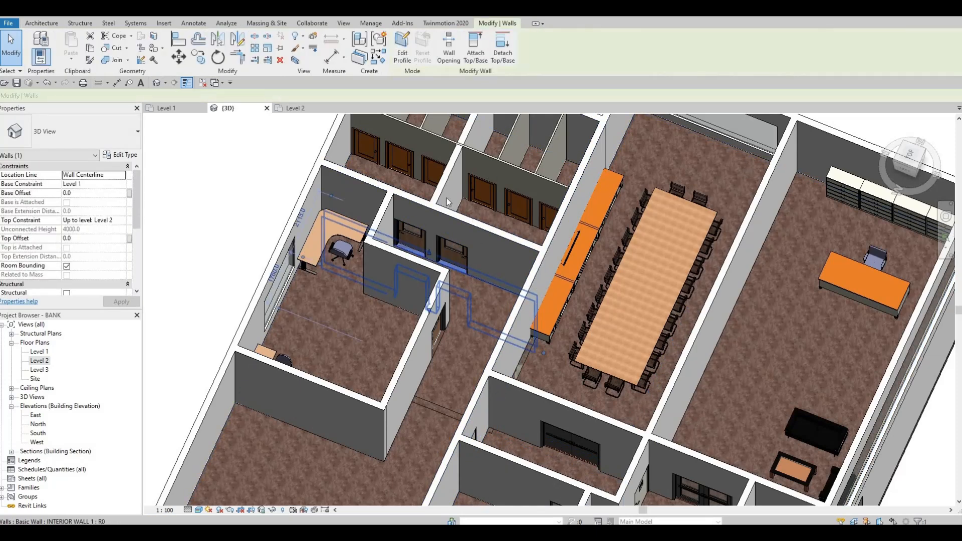
{"action": "scroll", "coordinate": [450, 89], "scroll_direction": "up", "scroll_amount": 1}
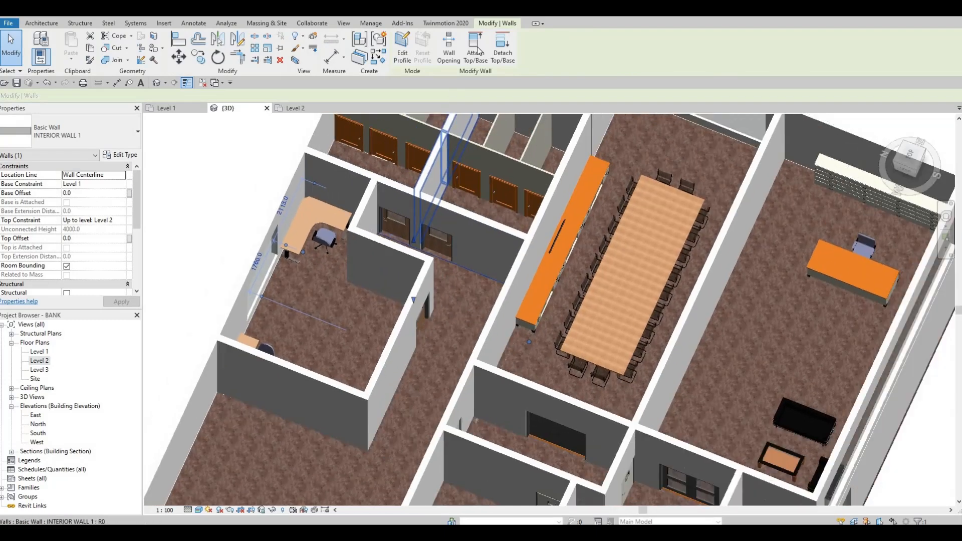
{"action": "left_click", "coordinate": [475, 50]}
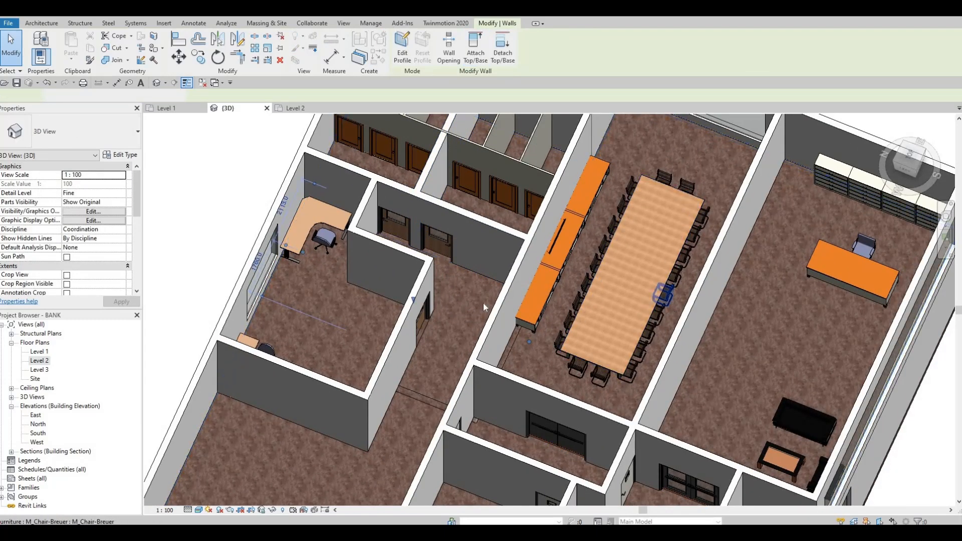
{"action": "middle_click_drag", "start_coordinate": [433, 401], "coordinate": [455, 303]}
{"action": "left_click", "coordinate": [455, 304]}
{"action": "left_click", "coordinate": [447, 302]}
{"action": "key", "text": "Escape"}
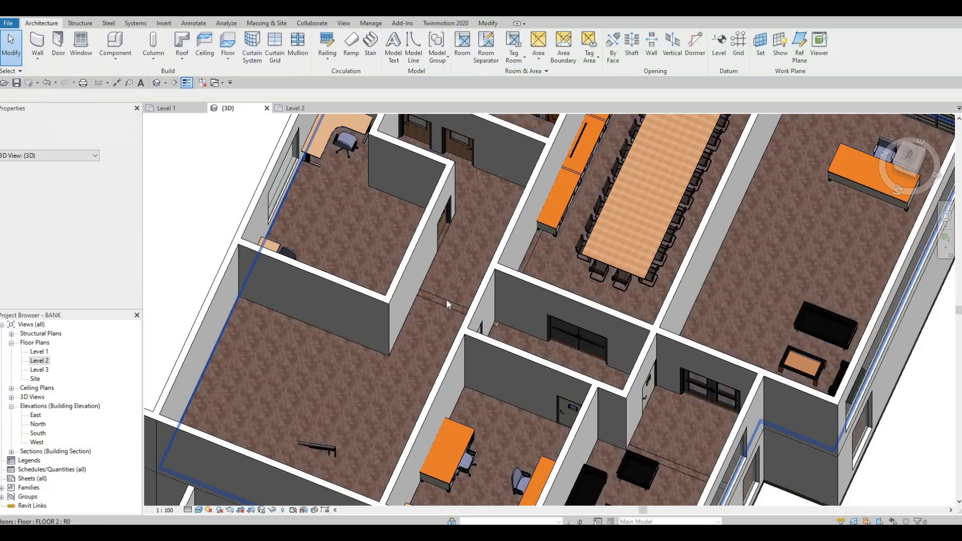
{"action": "left_click", "coordinate": [446, 301]}
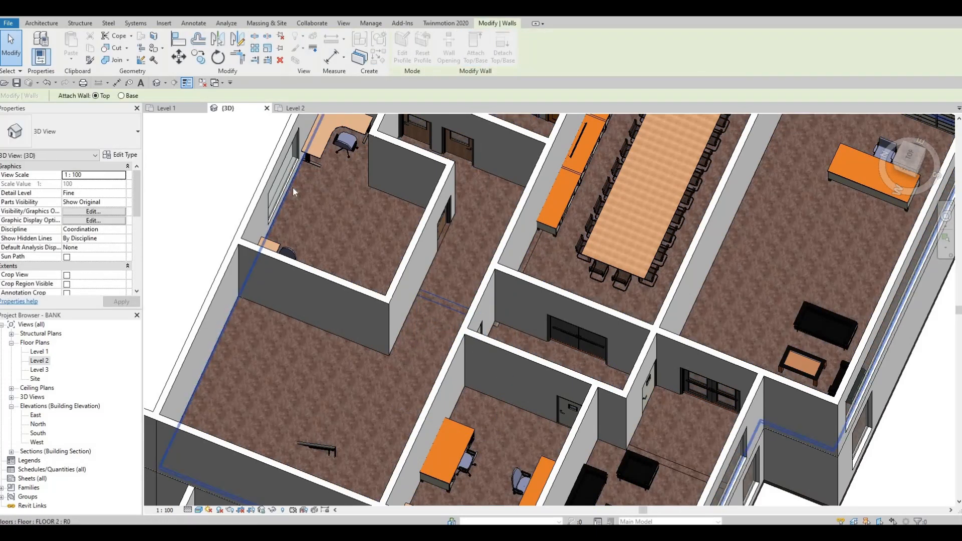
{"action": "left_click", "coordinate": [282, 313]}
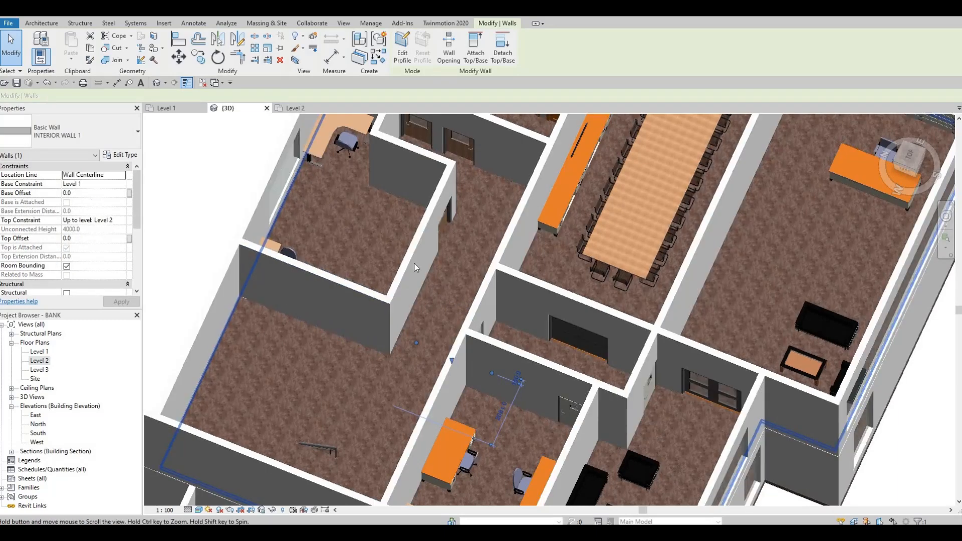
Attach the top of the Level 1 interior wall protruding into the black-sofa lounge to the Level 2 floor
{"action": "middle_click_drag", "start_coordinate": [325, 338], "coordinate": [461, 288]}
{"action": "scroll", "coordinate": [451, 280], "scroll_direction": "down", "scroll_amount": 3}
{"action": "key", "text": "Escape"}
{"action": "scroll", "coordinate": [649, 311], "scroll_direction": "up", "scroll_amount": 2}
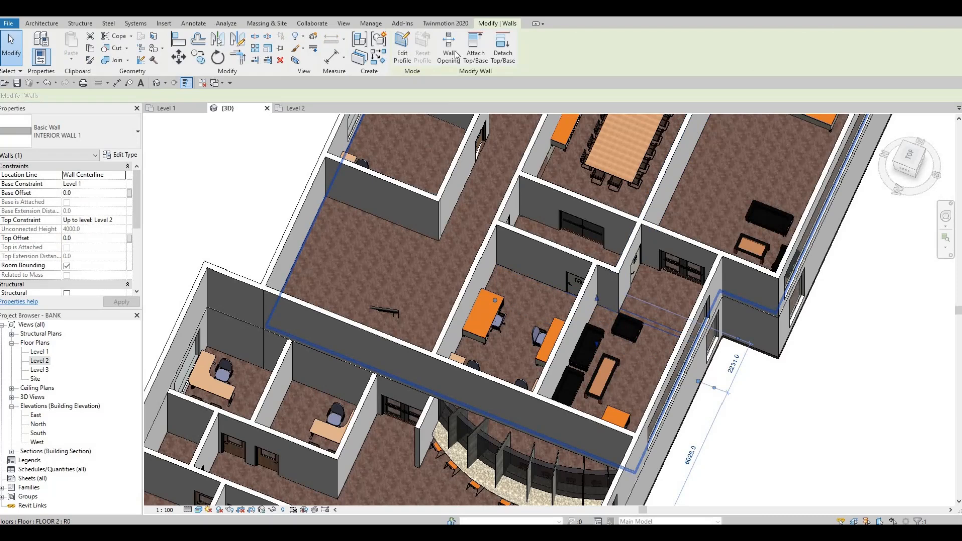
{"action": "left_click", "coordinate": [474, 48]}
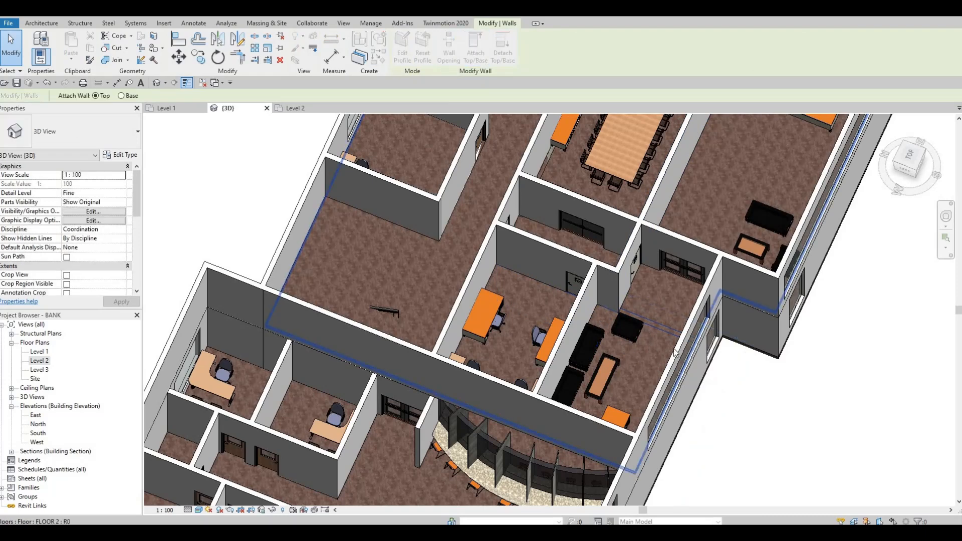
{"action": "left_click", "coordinate": [595, 330]}
{"action": "key", "text": "Escape"}
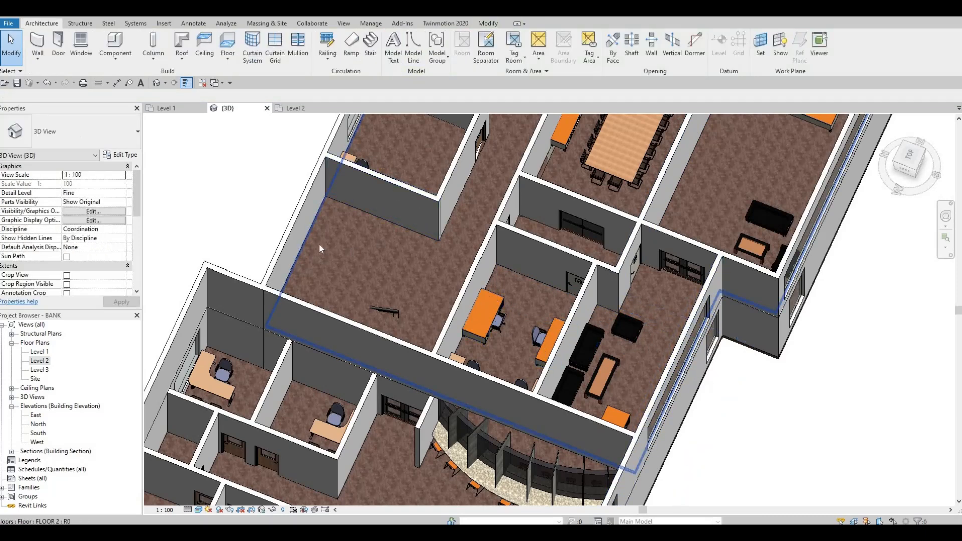
Edit the FLOOR 2 boundary in the Level 2 plan, adding lines along the stair's front edge and the stairwell's office-side wall
{"action": "left_click", "coordinate": [330, 229]}
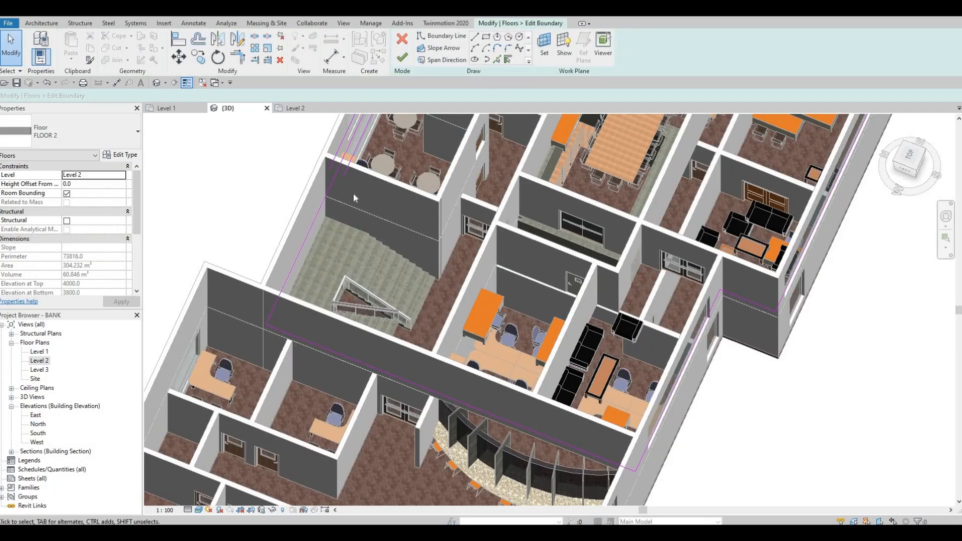
{"action": "left_click", "coordinate": [290, 107]}
{"action": "middle_click_drag", "start_coordinate": [420, 175], "coordinate": [395, 151]}
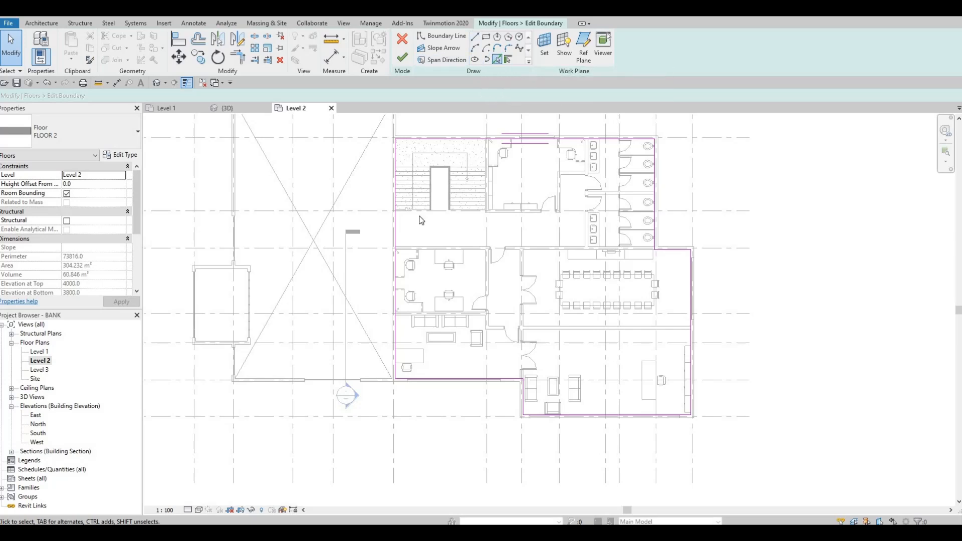
{"action": "scroll", "coordinate": [421, 221], "scroll_direction": "up", "scroll_amount": 5}
{"action": "middle_click_drag", "start_coordinate": [526, 146], "coordinate": [450, 286]}
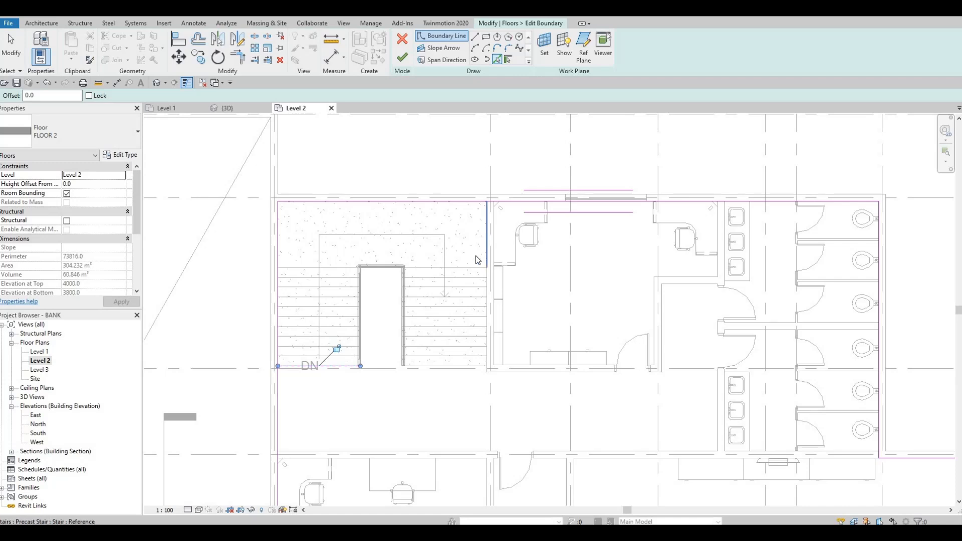
Trim the stair-edge and office-side lines to each other and to the outer floor boundary so the sketch leaves out the stairwell
{"action": "key", "text": "Escape"}
{"action": "key", "text": "r"}
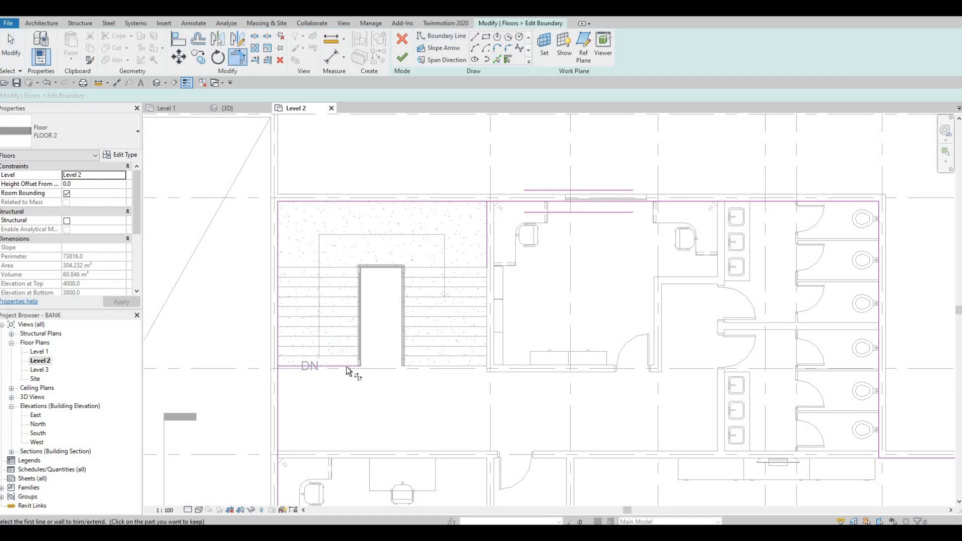
{"action": "left_click", "coordinate": [482, 225]}
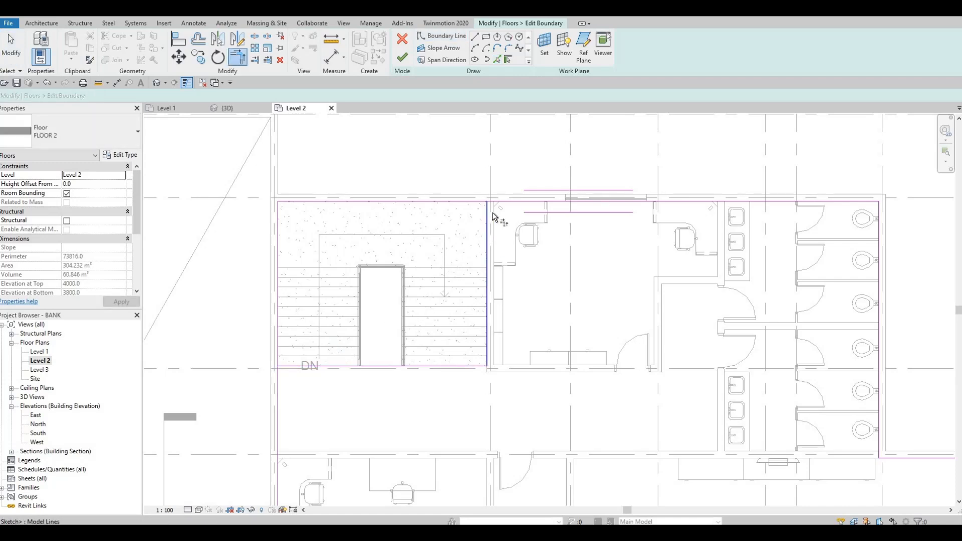
{"action": "left_click", "coordinate": [501, 207]}
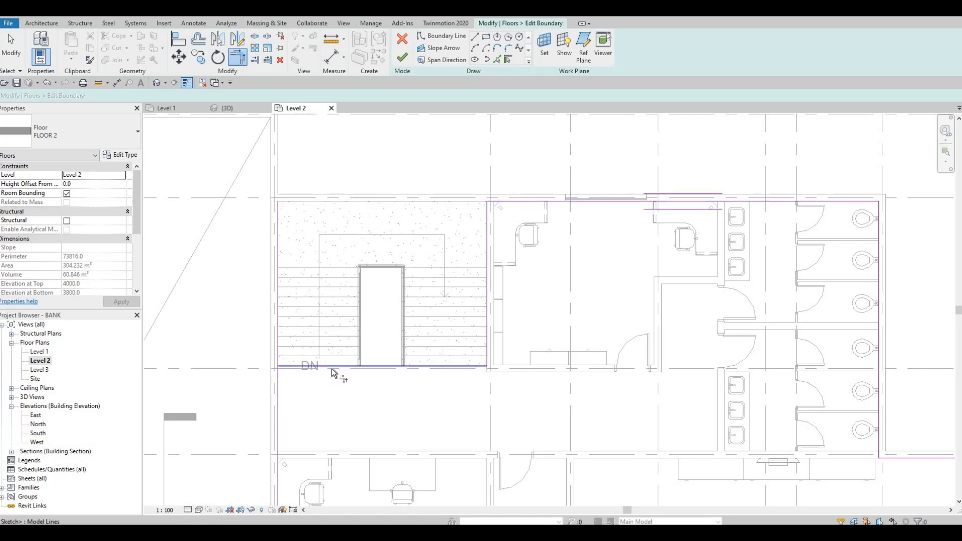
{"action": "left_click", "coordinate": [321, 368]}
{"action": "left_click", "coordinate": [278, 384]}
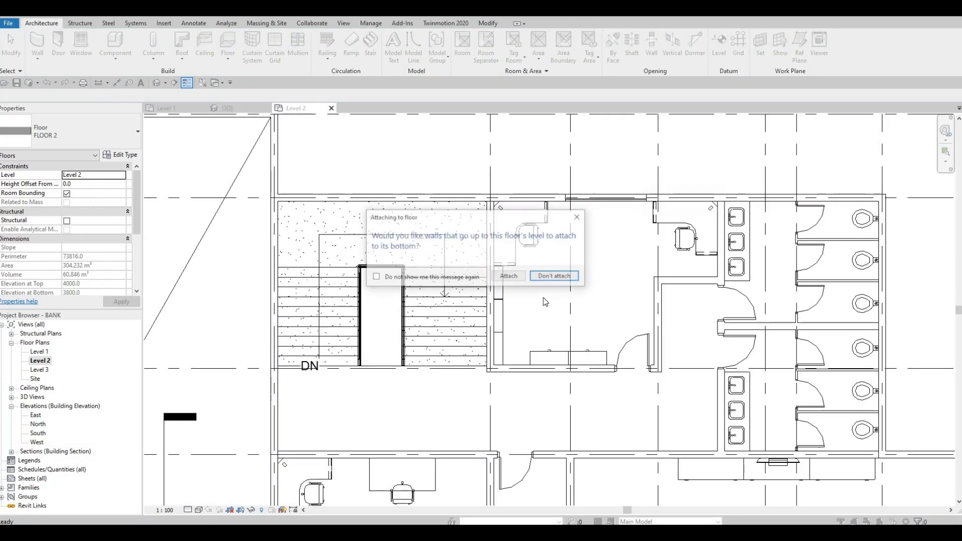
Finish the FLOOR 2 boundary edit with the walls below attached to the floor's underside, and accept the warnings
{"action": "left_click", "coordinate": [509, 277]}
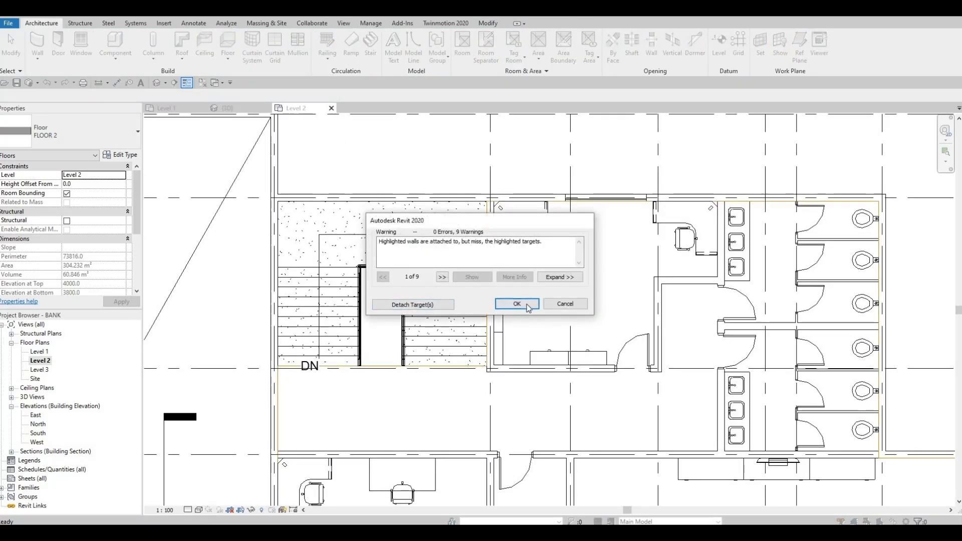
{"action": "left_click", "coordinate": [516, 303]}
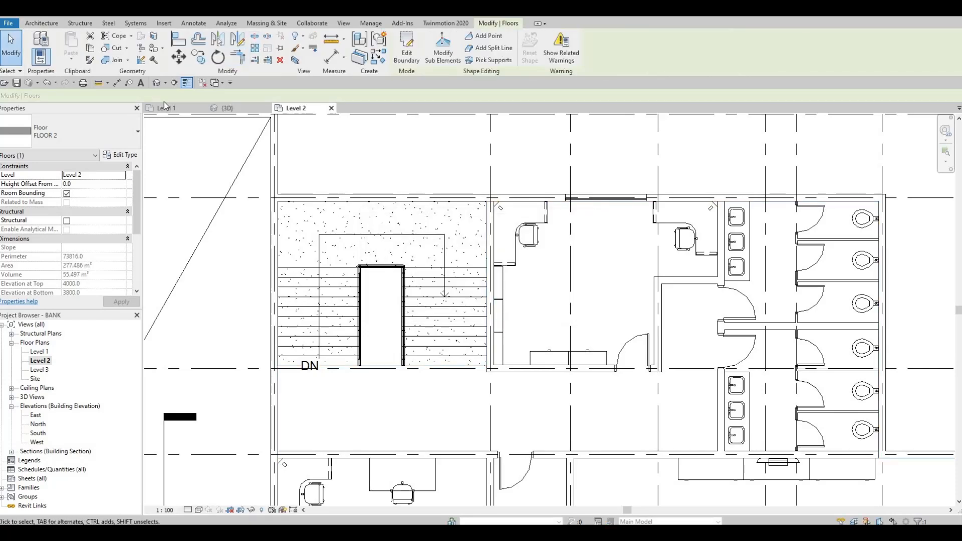
{"action": "key", "text": "Escape"}
Inspect the slab opening over the stairs and the surrounding Level 2 walls in the 3D model from several sides
{"action": "left_click", "coordinate": [156, 83]}
{"action": "middle_click_drag", "start_coordinate": [488, 309], "coordinate": [437, 324], "text": "shift"}
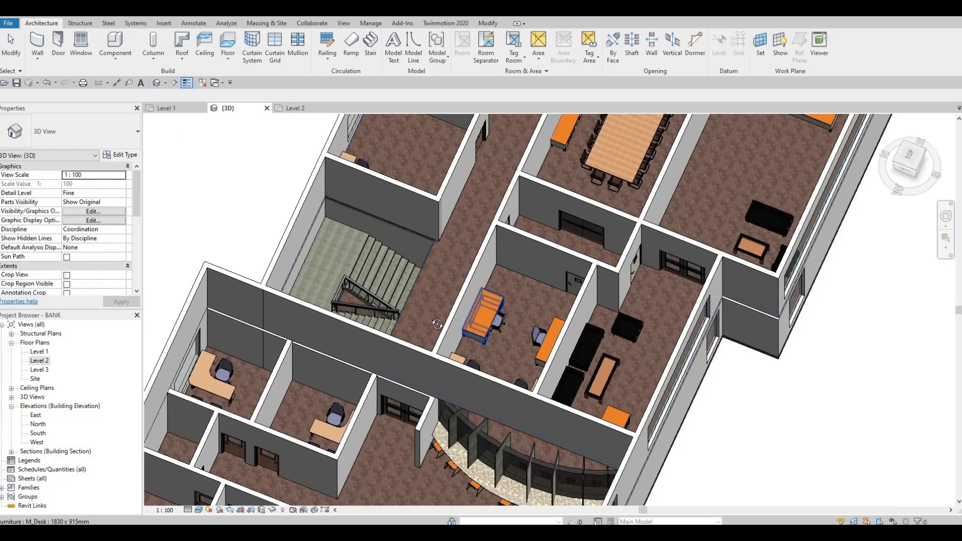
{"action": "middle_click_drag", "start_coordinate": [511, 351], "coordinate": [483, 277], "text": "shift"}
{"action": "scroll", "coordinate": [483, 277], "scroll_direction": "up", "scroll_amount": 2}
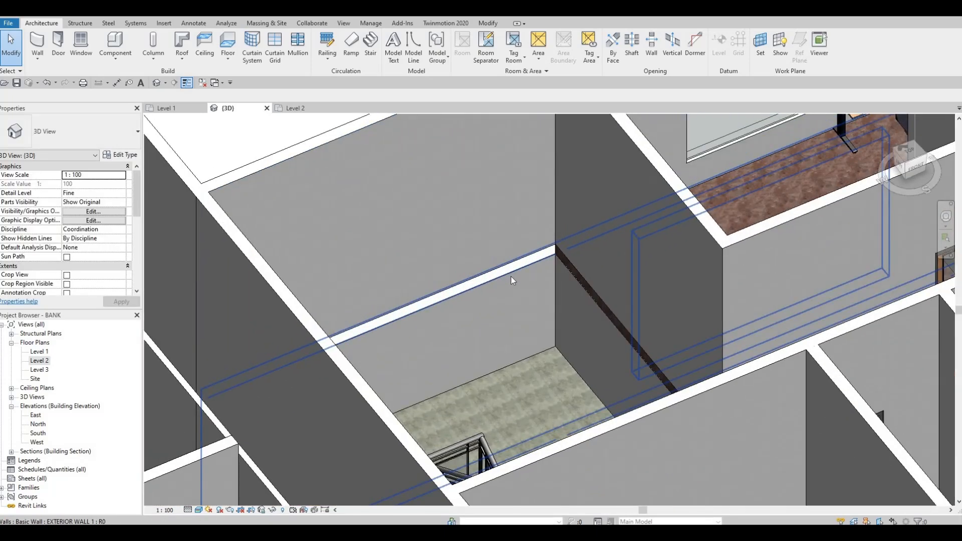
{"action": "middle_click_drag", "start_coordinate": [831, 286], "coordinate": [435, 175], "text": "shift"}
{"action": "middle_click_drag", "start_coordinate": [846, 306], "coordinate": [531, 210]}
{"action": "scroll", "coordinate": [531, 210], "scroll_direction": "down", "scroll_amount": 4}
{"action": "middle_click_drag", "start_coordinate": [763, 313], "coordinate": [705, 300]}
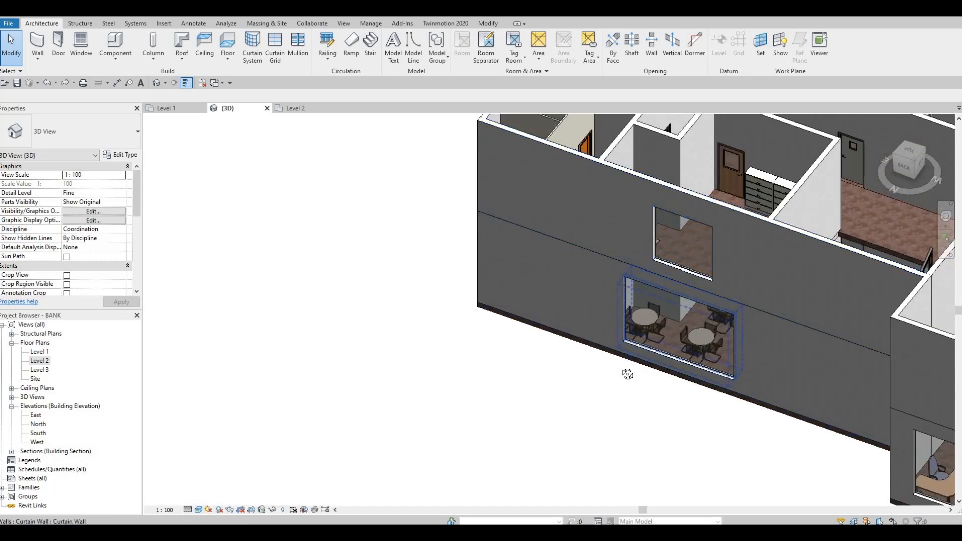
{"action": "middle_click_drag", "start_coordinate": [540, 389], "coordinate": [474, 422], "text": "shift"}
{"action": "middle_click_drag", "start_coordinate": [499, 344], "coordinate": [515, 326], "text": "shift"}
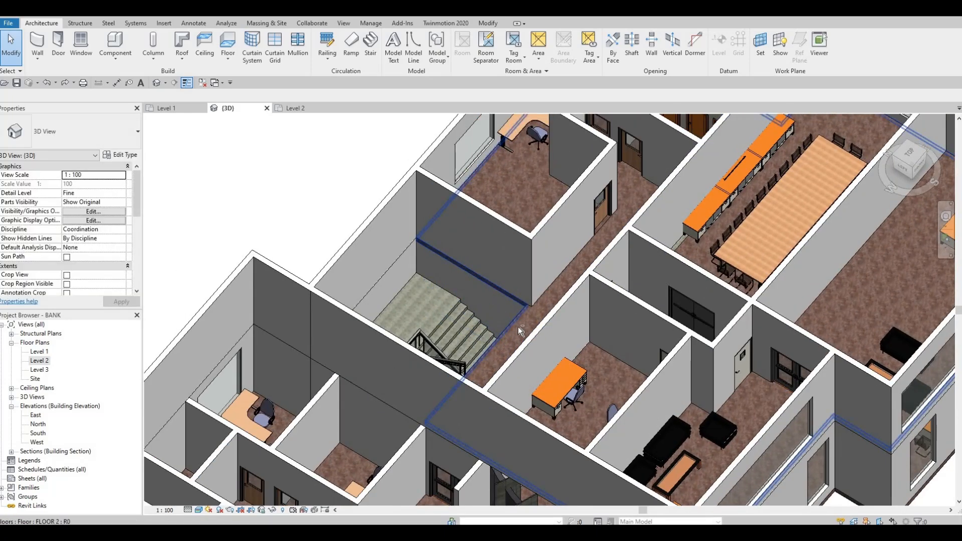
{"action": "middle_click_drag", "start_coordinate": [530, 249], "coordinate": [651, 330], "text": "shift"}
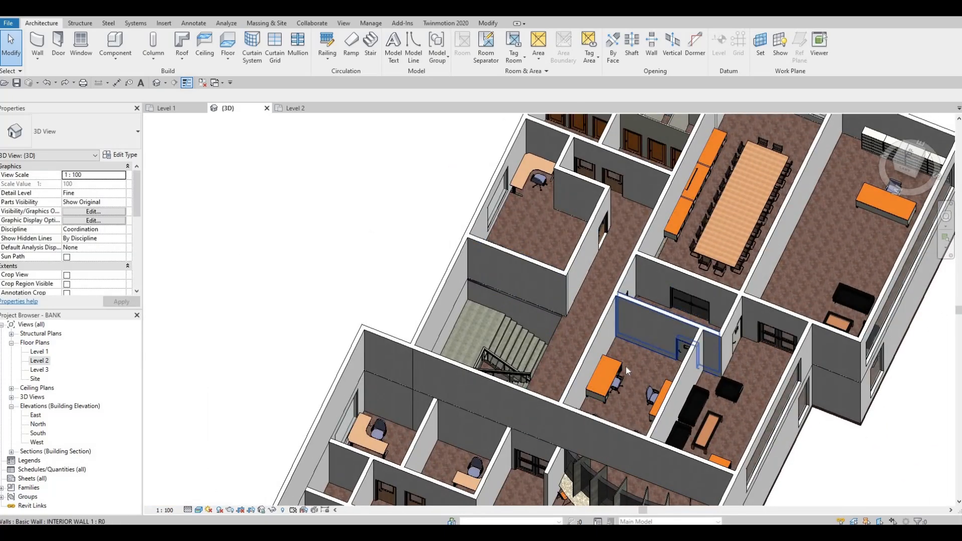
{"action": "scroll", "coordinate": [450, 331], "scroll_direction": "up", "scroll_amount": 6}
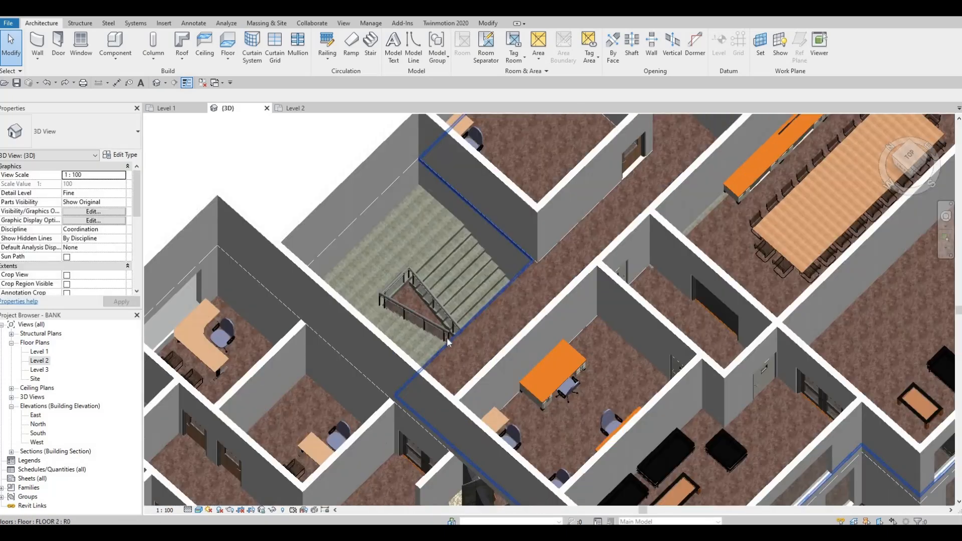
{"action": "scroll", "coordinate": [417, 356], "scroll_direction": "up", "scroll_amount": 2}
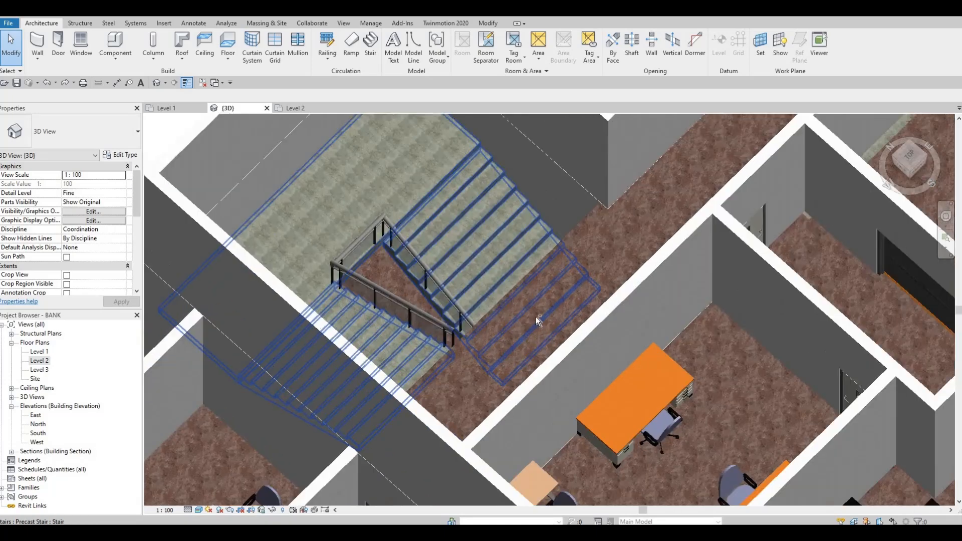
Examine up close in 3D how the FLOOR 2 edge meets the top of the stairs and the stairwell walls
{"action": "middle_click_drag", "start_coordinate": [290, 161], "coordinate": [861, 327], "text": "shift"}
{"action": "scroll", "coordinate": [861, 327], "scroll_direction": "up", "scroll_amount": 5}
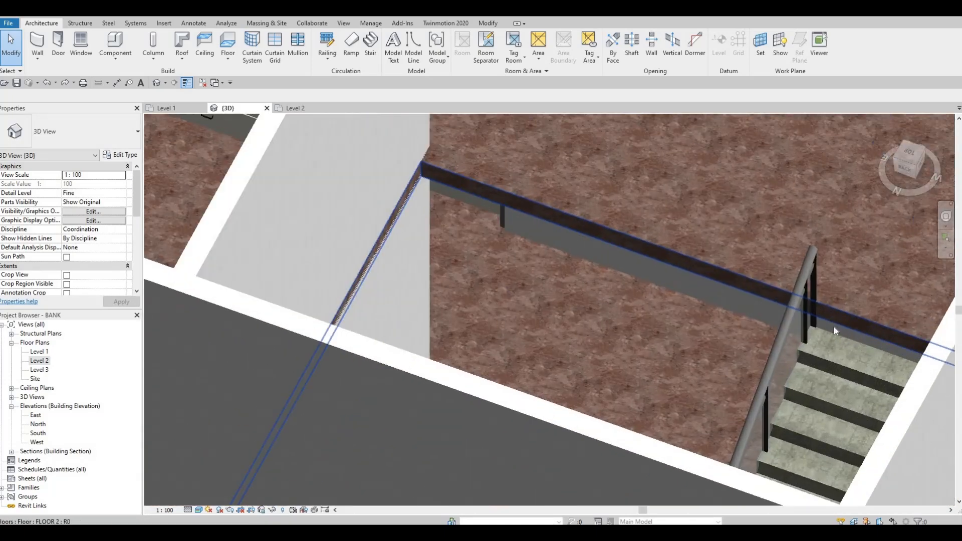
{"action": "left_click", "coordinate": [515, 255]}
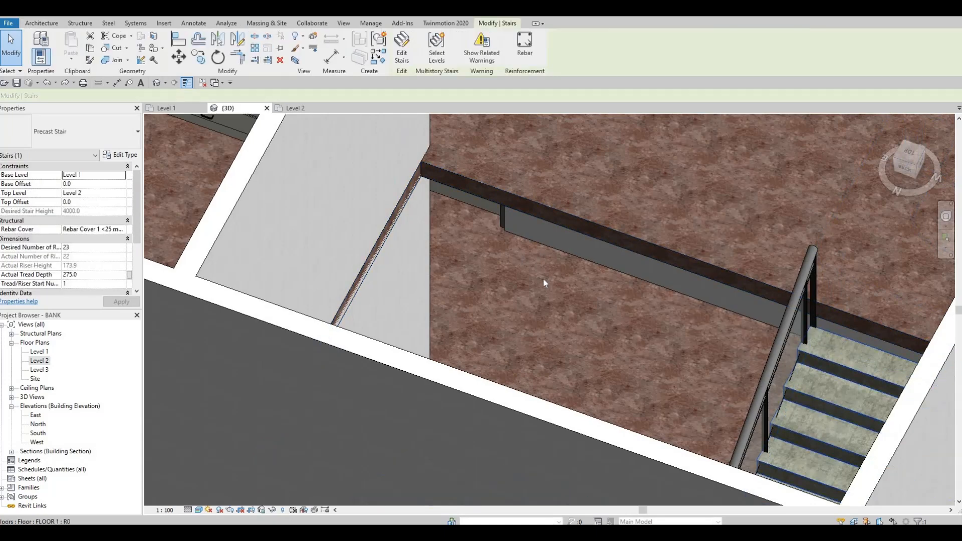
{"action": "scroll", "coordinate": [543, 278], "scroll_direction": "down", "scroll_amount": 4}
{"action": "scroll", "coordinate": [561, 283], "scroll_direction": "down", "scroll_amount": 2}
{"action": "key", "text": "Escape"}
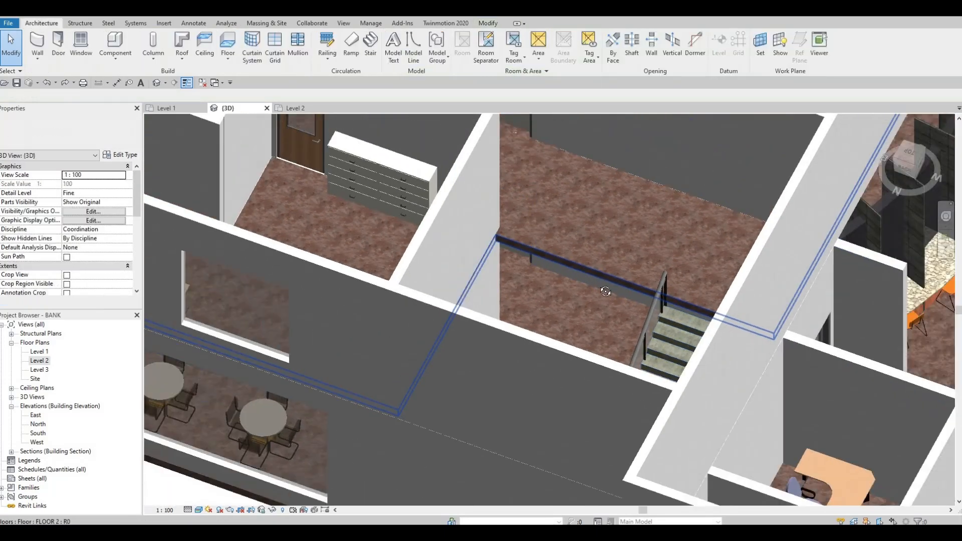
{"action": "middle_click_drag", "start_coordinate": [236, 359], "coordinate": [48, 412], "text": "shift"}
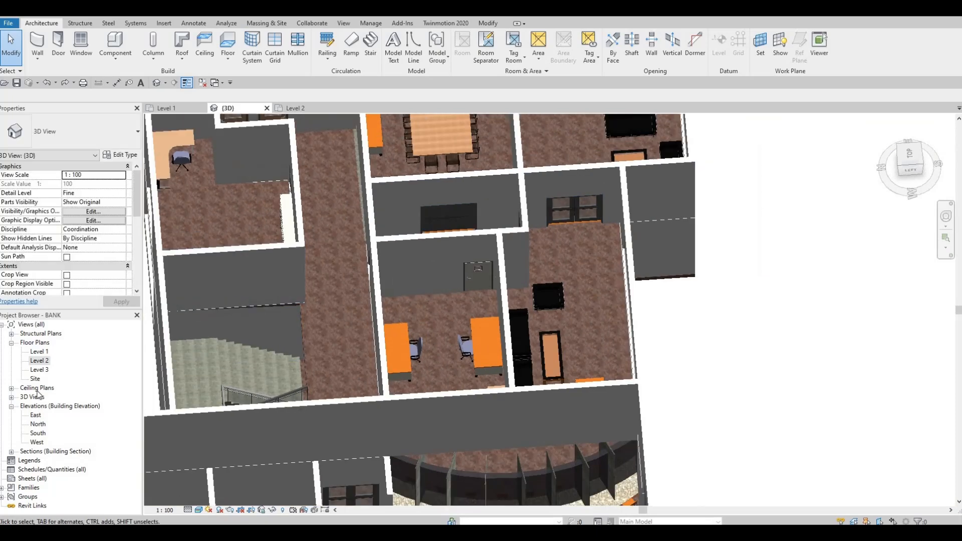
Sketch a 3540 mm Glass Panel - Bottom Fill railing path in the Level 2 plan along grid C, from the stair's inner railing to the office wall
{"action": "double_click", "coordinate": [39, 360]}
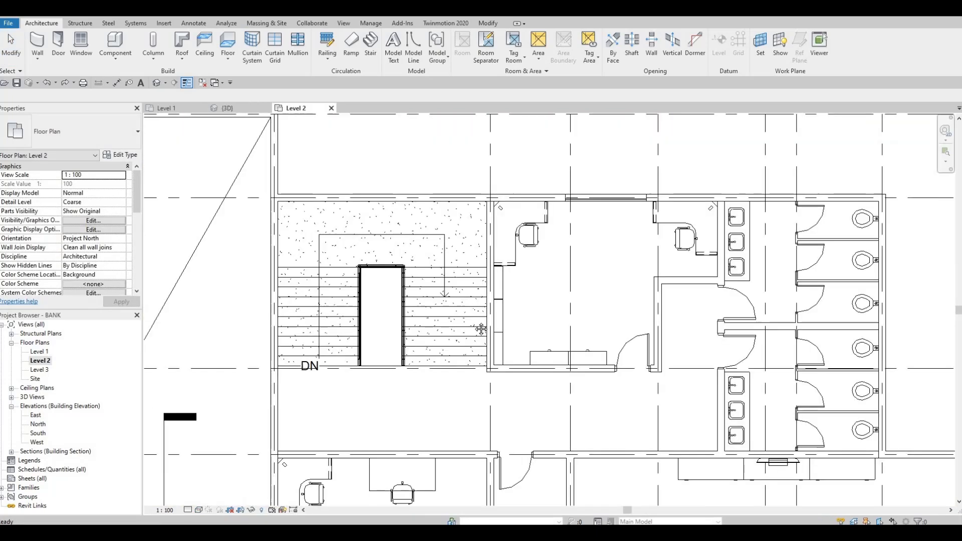
{"action": "left_click", "coordinate": [327, 44]}
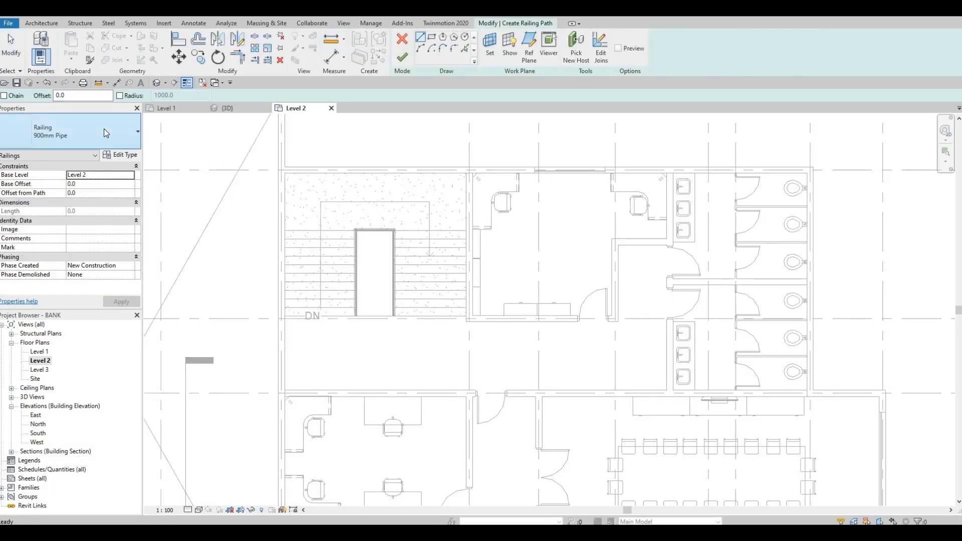
{"action": "left_click", "coordinate": [104, 128]}
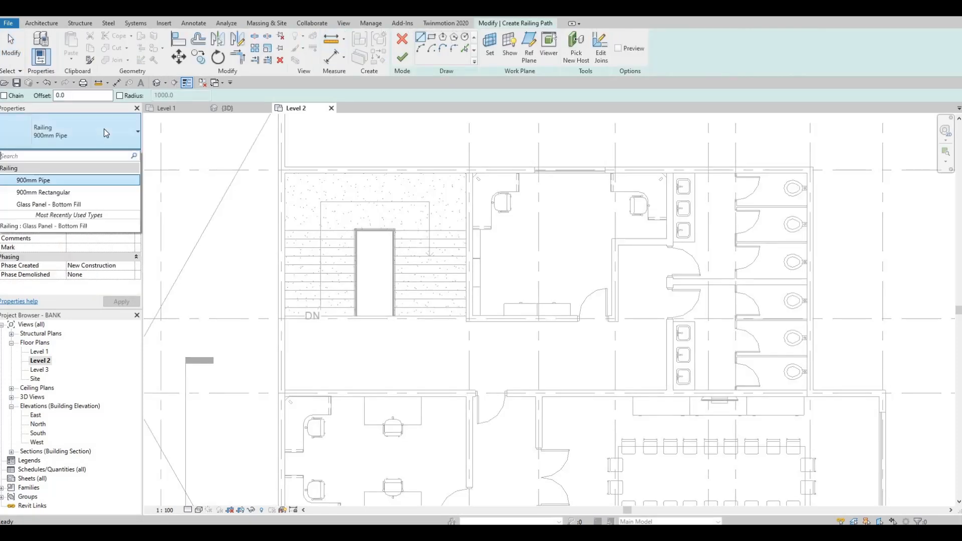
{"action": "left_click", "coordinate": [47, 204]}
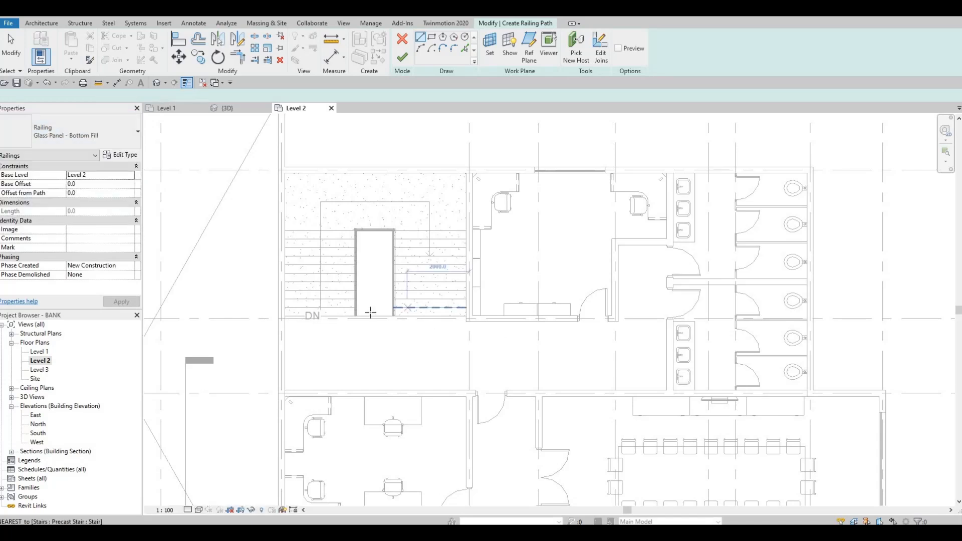
{"action": "scroll", "coordinate": [307, 316], "scroll_direction": "up", "scroll_amount": 6}
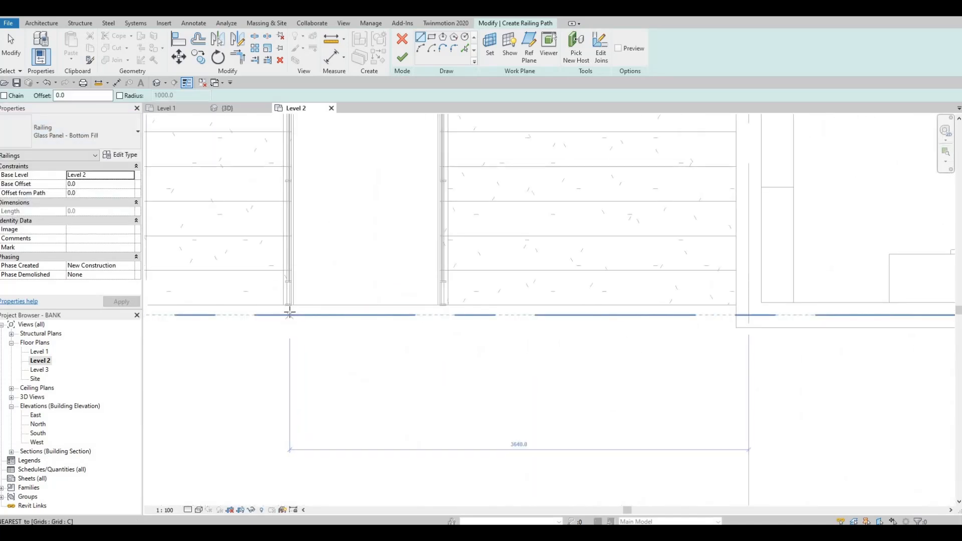
{"action": "left_click", "coordinate": [289, 314]}
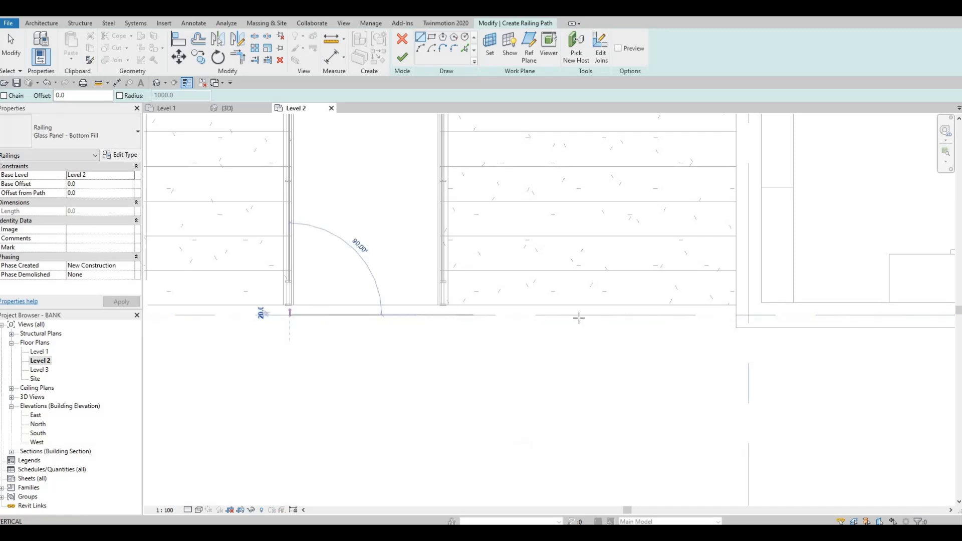
{"action": "left_click", "coordinate": [735, 317]}
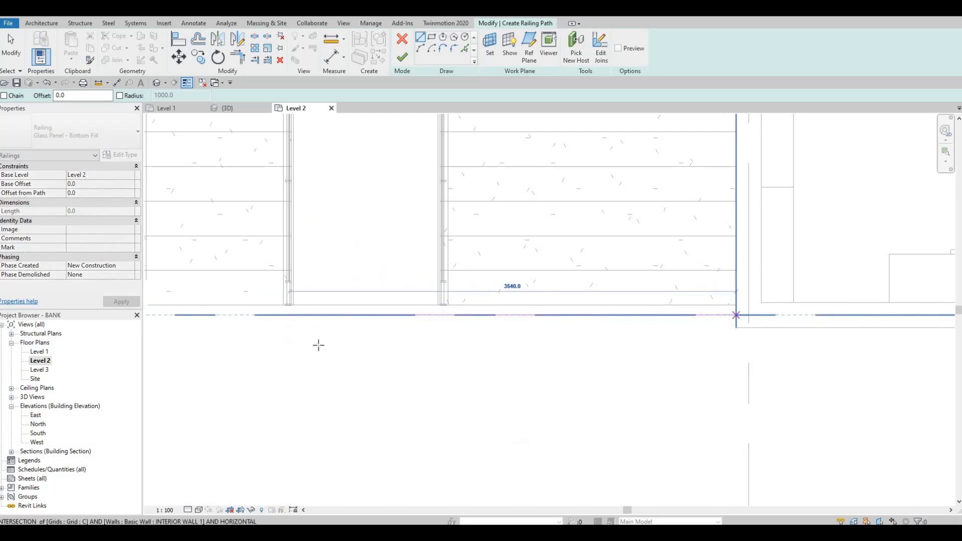
{"action": "key", "text": "Escape"}
Nudge the railing path about 30 mm off grid C toward the stairs and finish the railing
{"action": "left_click", "coordinate": [303, 315]}
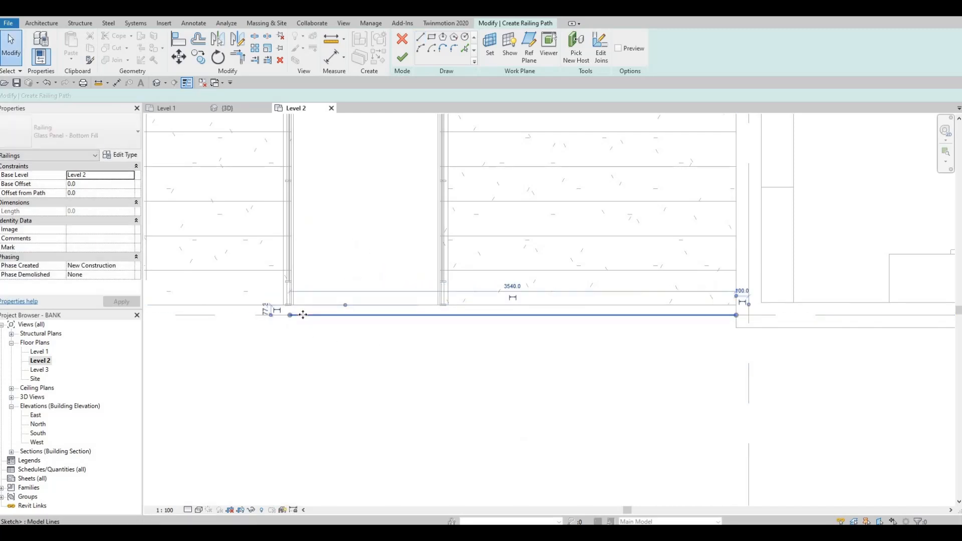
{"action": "key", "text": "Left"}
{"action": "key", "text": "Right"}
{"action": "key", "text": "Right"}
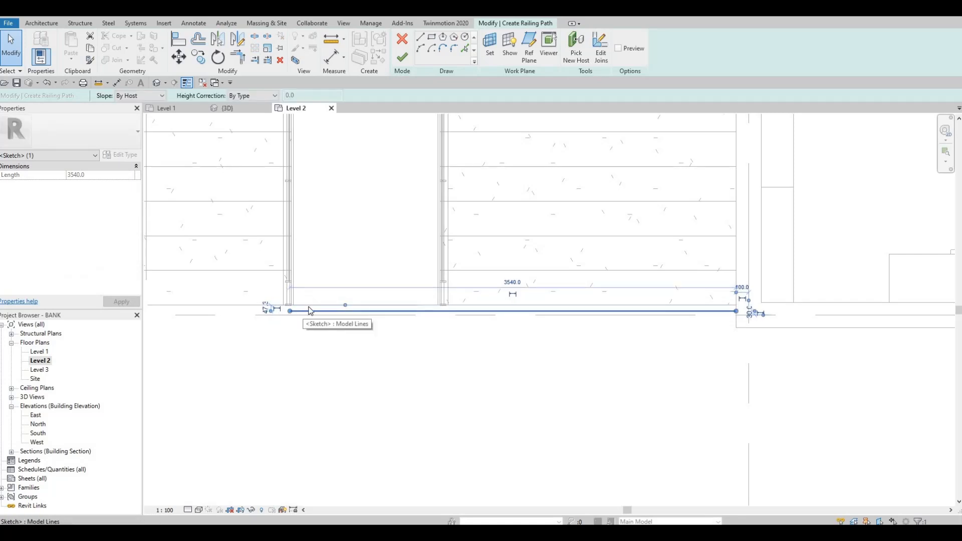
{"action": "left_click", "coordinate": [402, 57]}
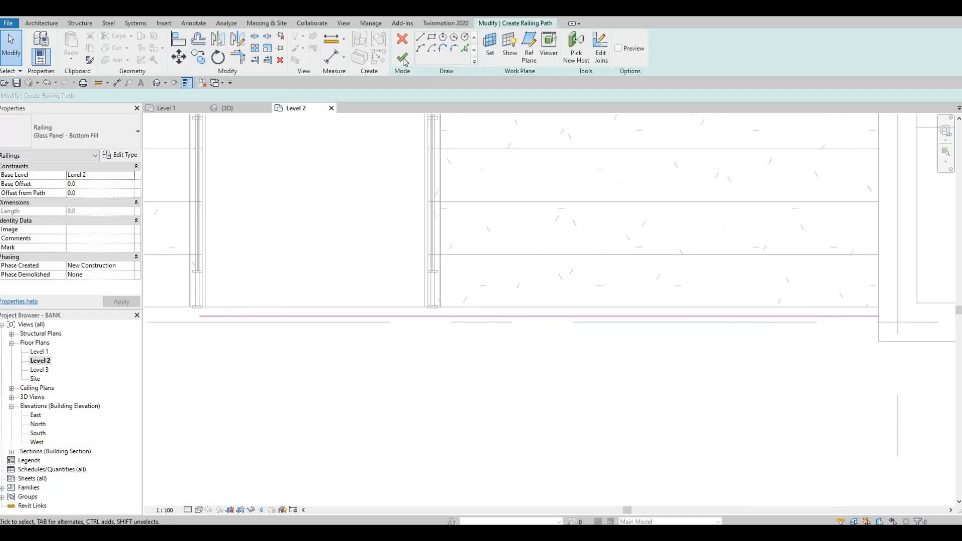
Examine the new glass railing along the stair opening and the whole building in 3D
{"action": "left_click", "coordinate": [158, 84]}
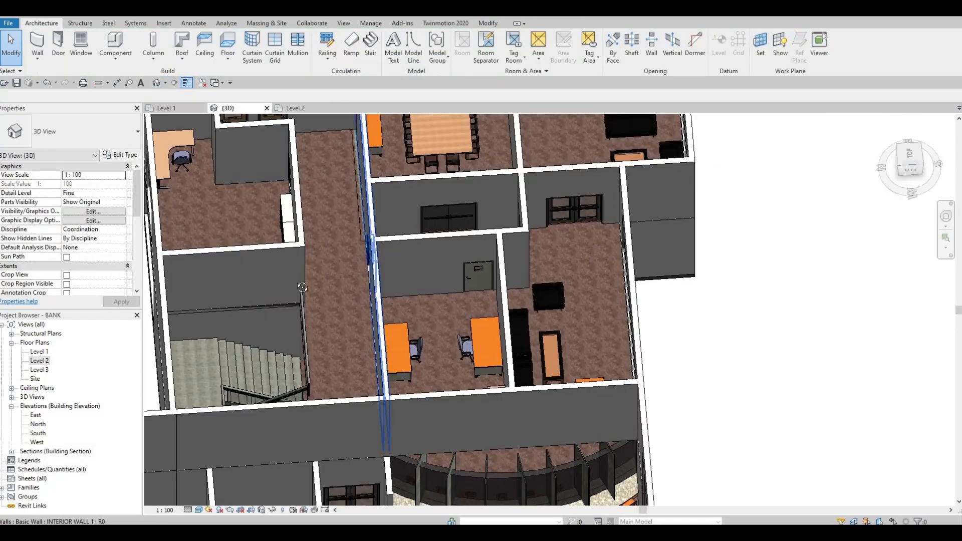
{"action": "scroll", "coordinate": [387, 215], "scroll_direction": "down", "scroll_amount": 2}
{"action": "middle_click_drag", "start_coordinate": [387, 250], "coordinate": [329, 249], "text": "shift"}
{"action": "scroll", "coordinate": [328, 249], "scroll_direction": "up", "scroll_amount": 4}
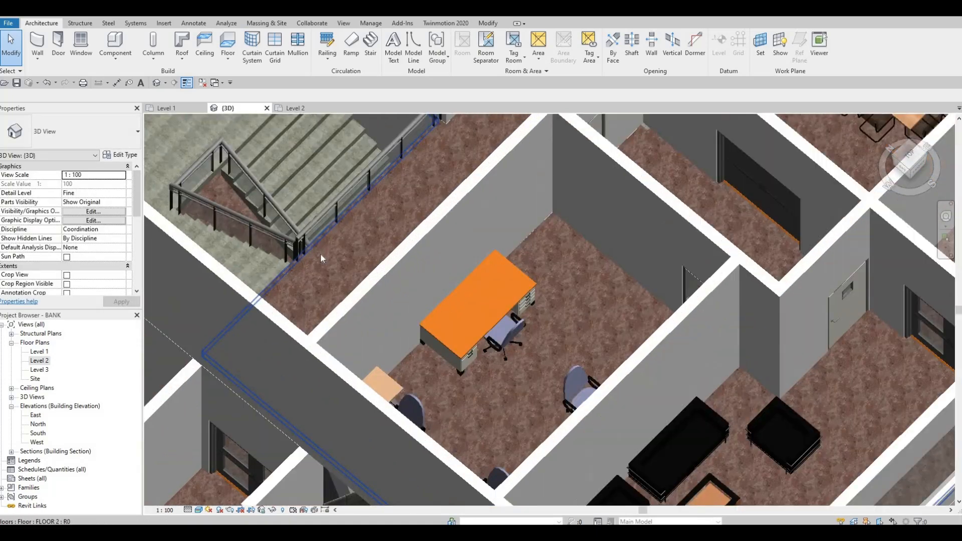
{"action": "scroll", "coordinate": [377, 218], "scroll_direction": "down", "scroll_amount": 5}
{"action": "middle_click_drag", "start_coordinate": [383, 226], "coordinate": [356, 337], "text": "shift"}
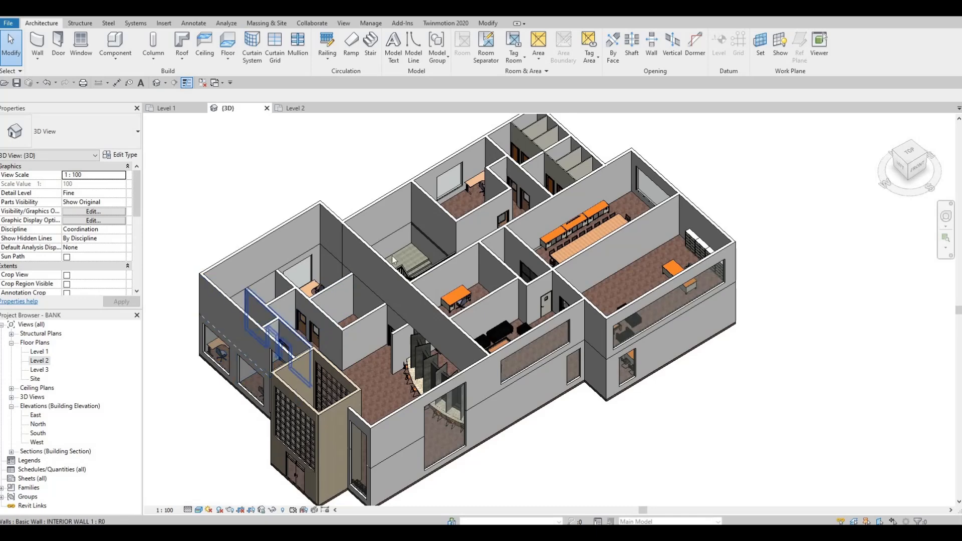
{"action": "middle_click_drag", "start_coordinate": [401, 255], "coordinate": [437, 217]}
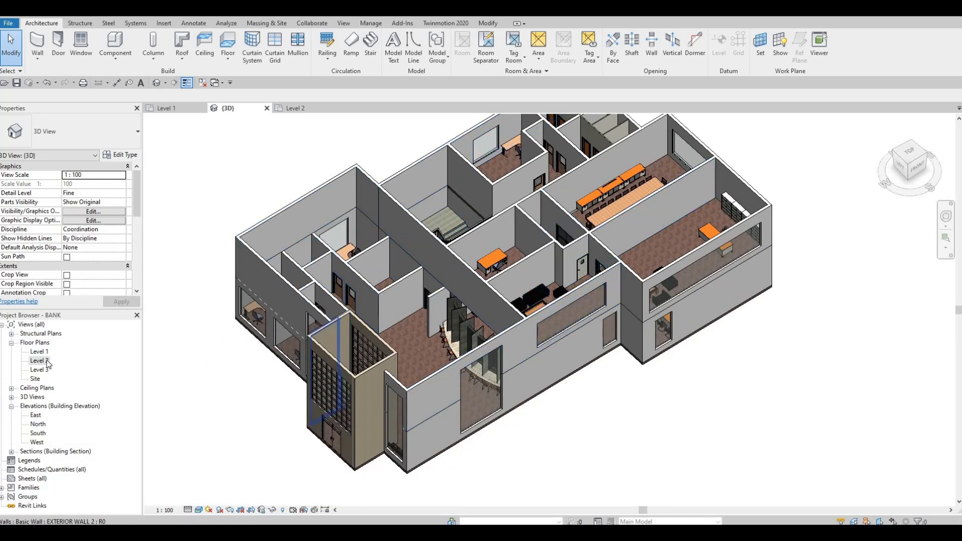
Review the double-height area above the Level 1 corner offices in the Level 2 plan, the Level 1 plan and the 3D model
{"action": "scroll", "coordinate": [632, 228], "scroll_direction": "down", "scroll_amount": 2}
{"action": "middle_click_drag", "start_coordinate": [632, 227], "coordinate": [523, 278]}
{"action": "scroll", "coordinate": [481, 228], "scroll_direction": "down", "scroll_amount": 3}
{"action": "scroll", "coordinate": [491, 212], "scroll_direction": "down", "scroll_amount": 3}
{"action": "middle_click_drag", "start_coordinate": [374, 147], "coordinate": [468, 218]}
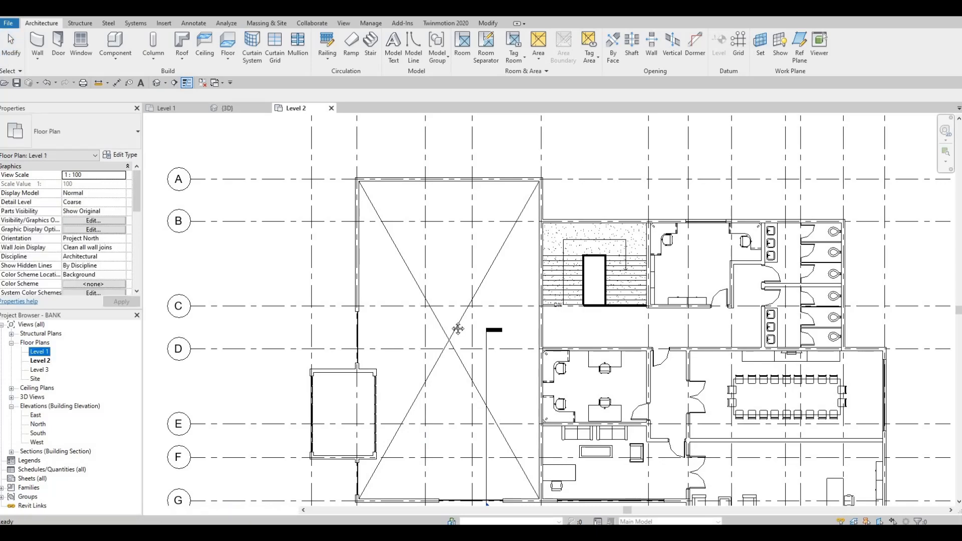
{"action": "scroll", "coordinate": [426, 227], "scroll_direction": "down", "scroll_amount": 1}
{"action": "middle_click_drag", "start_coordinate": [425, 226], "coordinate": [429, 354]}
{"action": "scroll", "coordinate": [435, 328], "scroll_direction": "down", "scroll_amount": 3}
{"action": "middle_click_drag", "start_coordinate": [510, 172], "coordinate": [393, 292]}
{"action": "scroll", "coordinate": [479, 278], "scroll_direction": "up", "scroll_amount": 2}
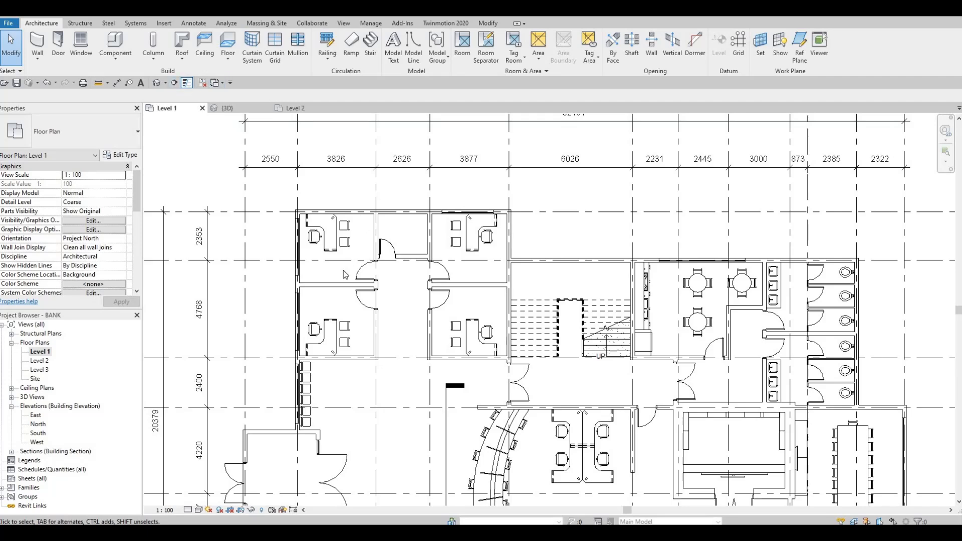
{"action": "left_click", "coordinate": [242, 109]}
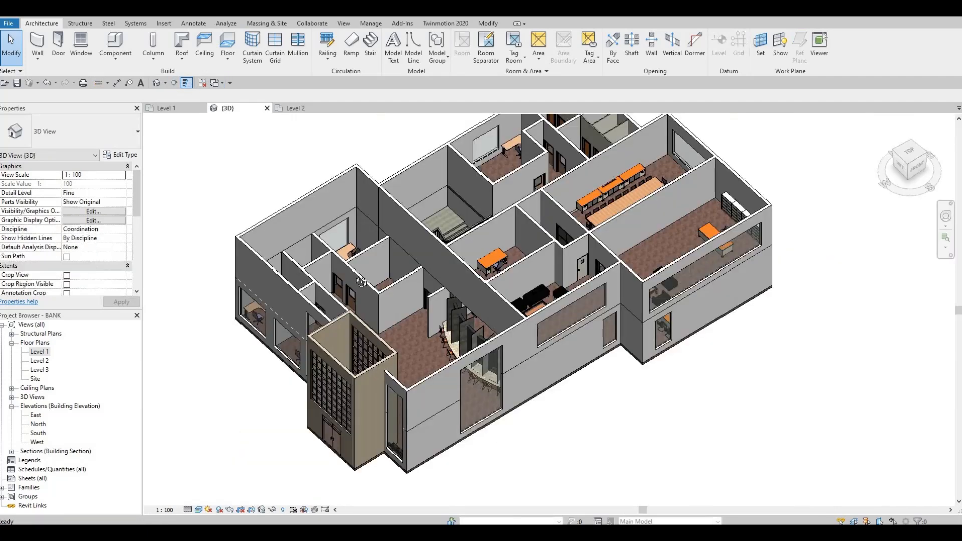
{"action": "middle_click_drag", "start_coordinate": [361, 282], "coordinate": [397, 343], "text": "shift"}
{"action": "scroll", "coordinate": [291, 189], "scroll_direction": "up", "scroll_amount": 3}
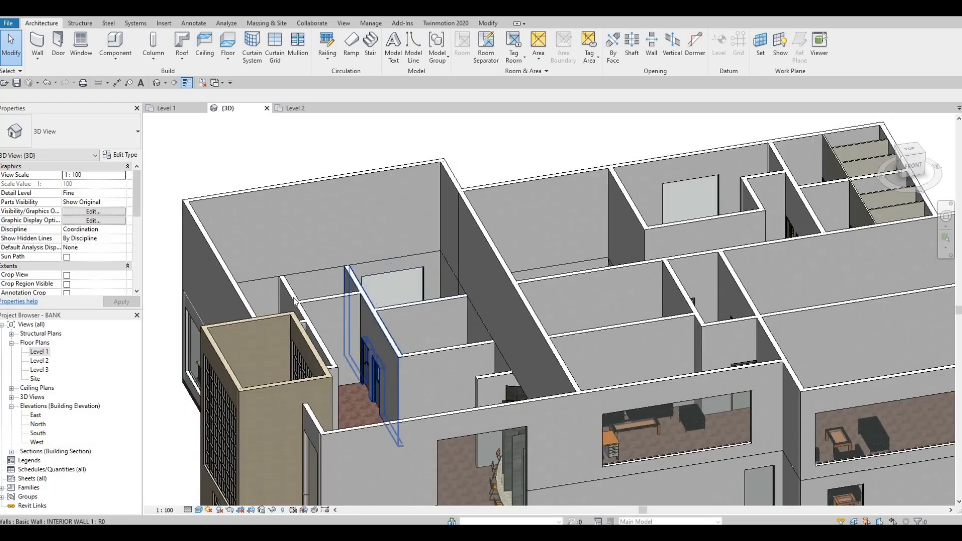
Start a new floor in the Level 1 plan and duplicate the FLOOR 2 type as FLOOR 3
{"action": "double_click", "coordinate": [39, 352]}
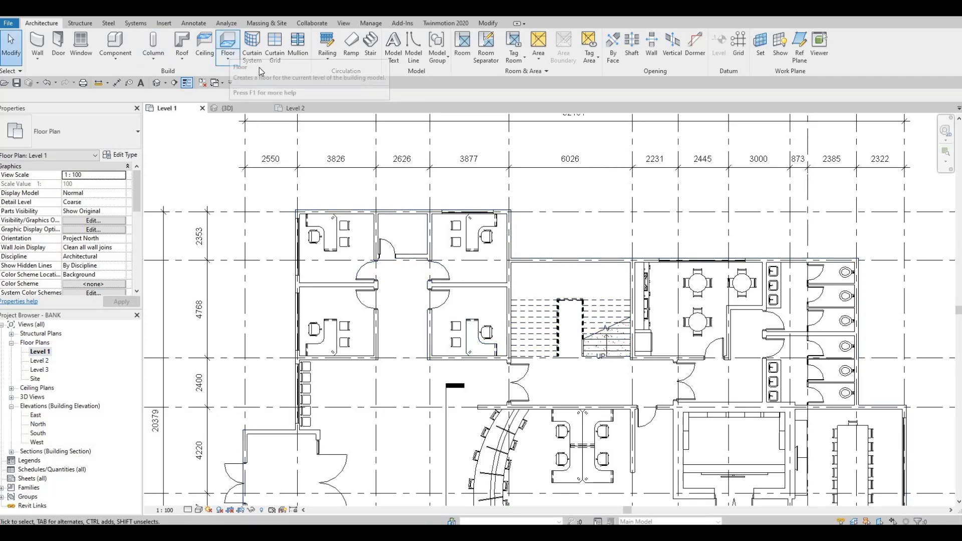
{"action": "left_click", "coordinate": [228, 44]}
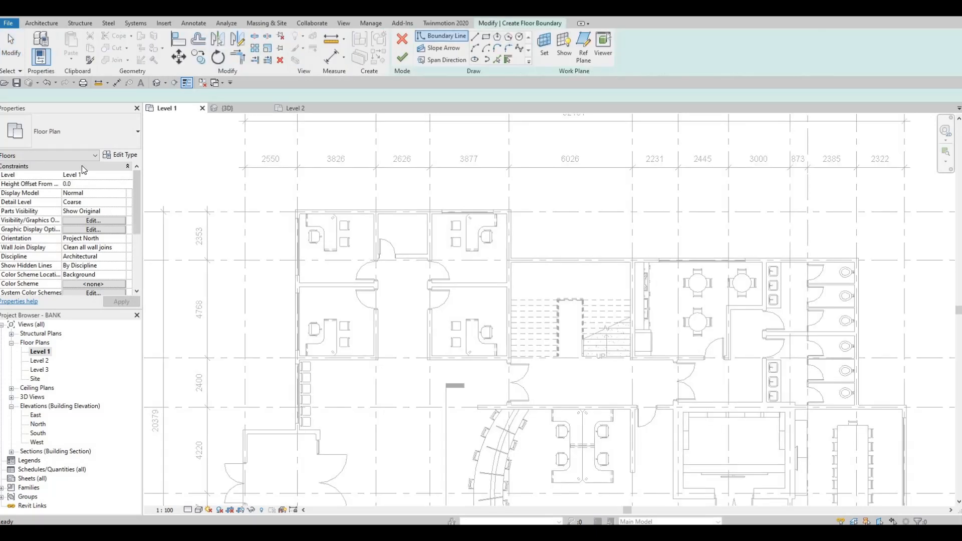
{"action": "left_click", "coordinate": [121, 155]}
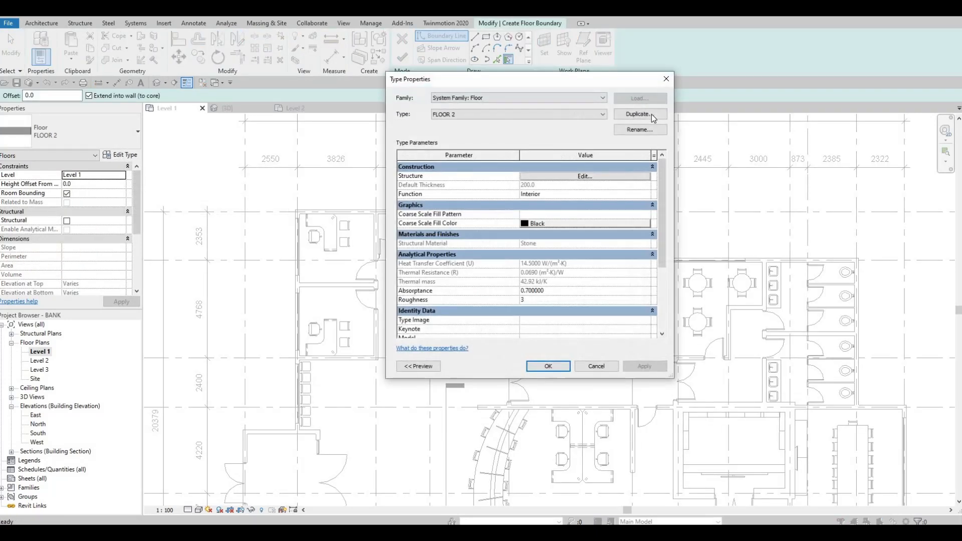
{"action": "left_click", "coordinate": [639, 114]}
{"action": "left_click", "coordinate": [530, 249]}
Set FLOOR 3's structure layer material to Gypsum Wall Board and assign the new floor to Level 2
{"action": "left_click", "coordinate": [562, 176]}
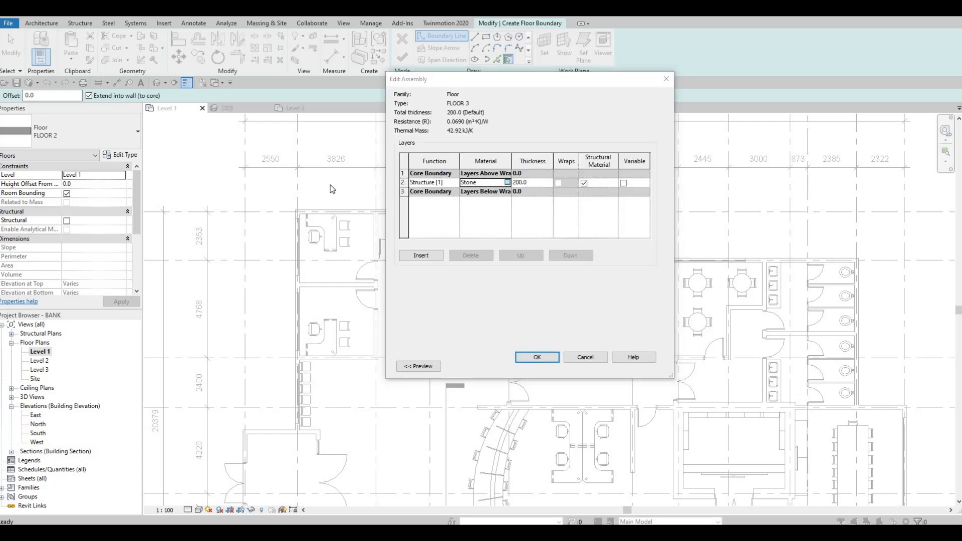
{"action": "left_click", "coordinate": [507, 182]}
{"action": "scroll", "coordinate": [321, 125], "scroll_direction": "up", "scroll_amount": 2}
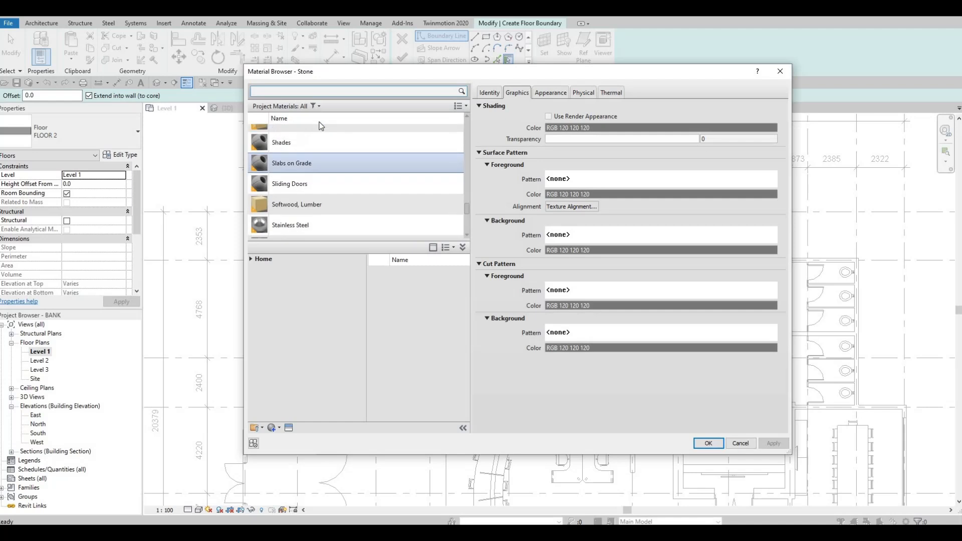
{"action": "left_click", "coordinate": [319, 92]}
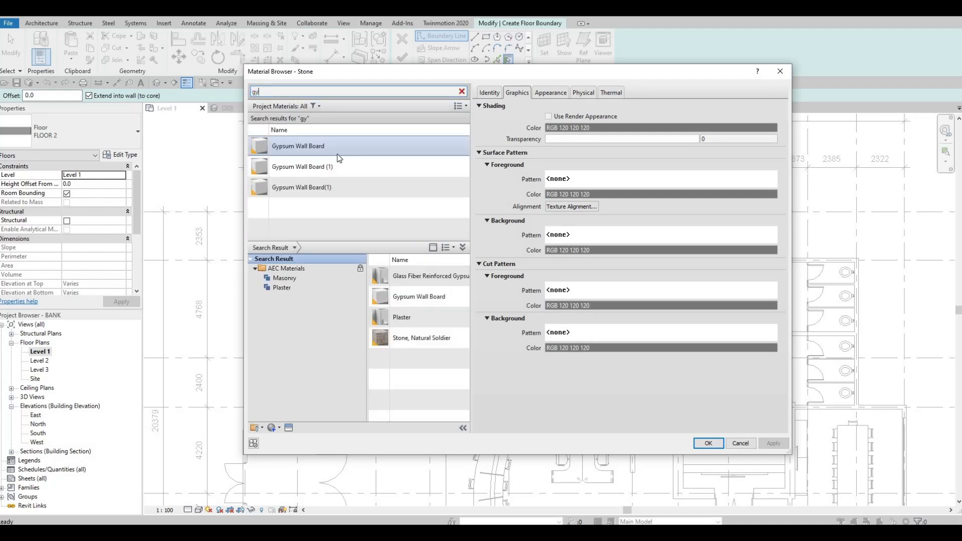
{"action": "left_click", "coordinate": [337, 150]}
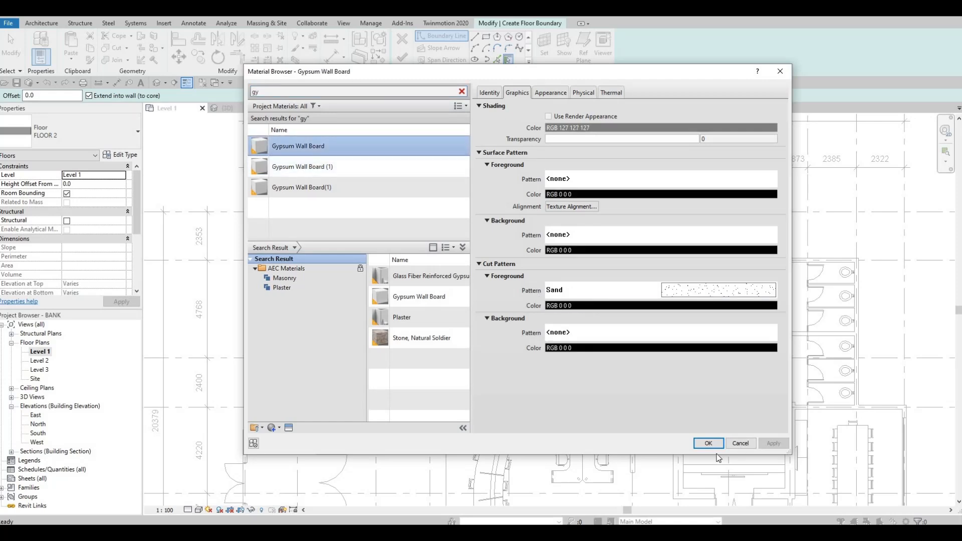
{"action": "key", "text": "Return"}
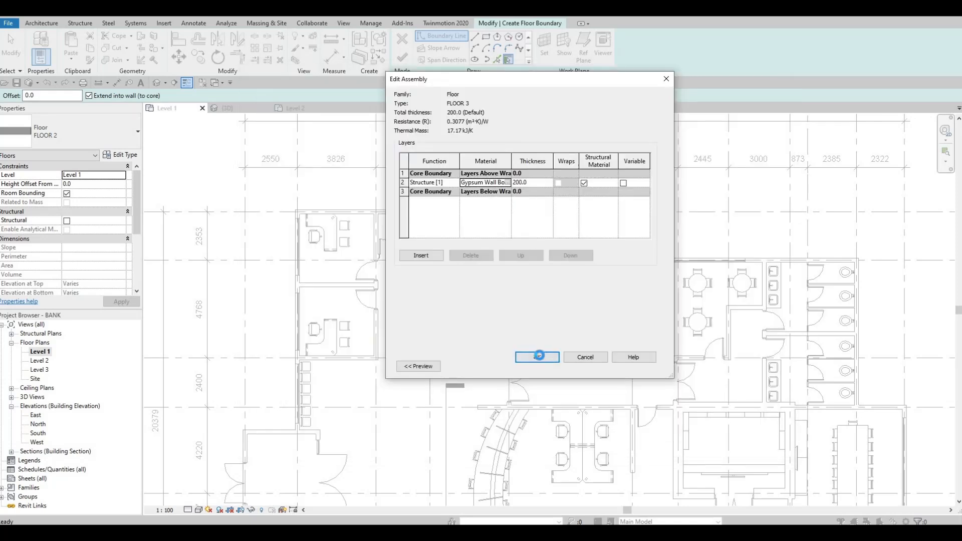
{"action": "left_click", "coordinate": [536, 356]}
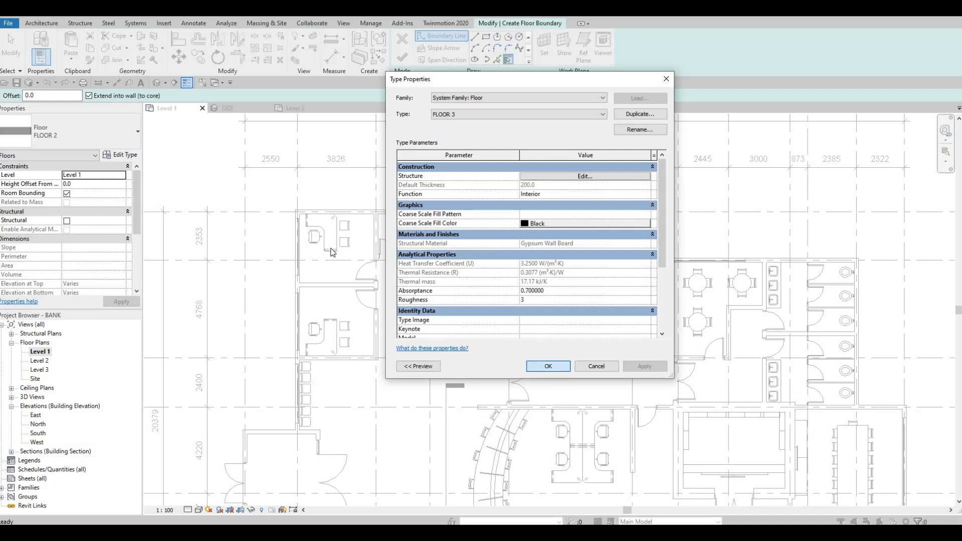
{"action": "key", "text": "Return"}
{"action": "left_click", "coordinate": [123, 174]}
{"action": "left_click", "coordinate": [82, 190]}
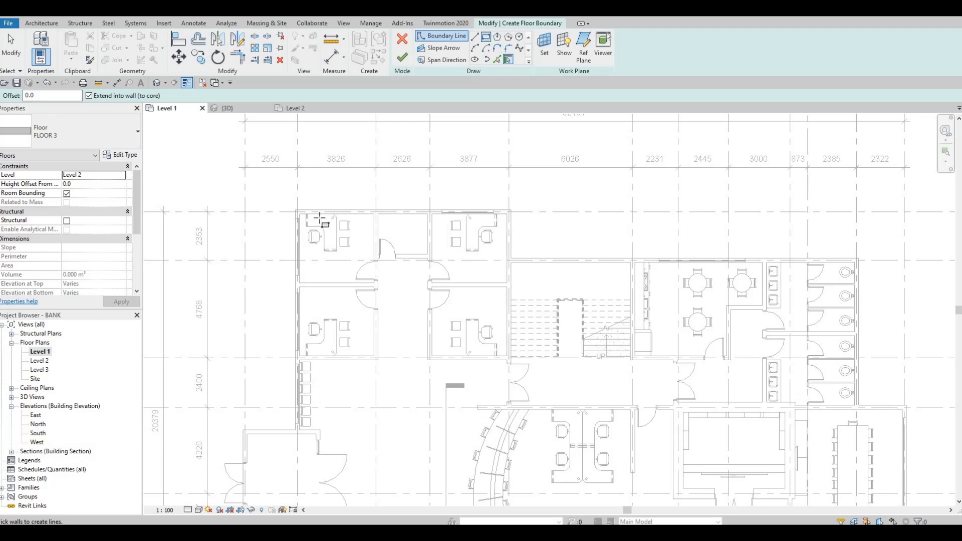
Pick the inner exterior wall faces and the corridor-side wall lines around the four corner offices and small middle room as floor boundary lines
{"action": "scroll", "coordinate": [304, 214], "scroll_direction": "up", "scroll_amount": 1}
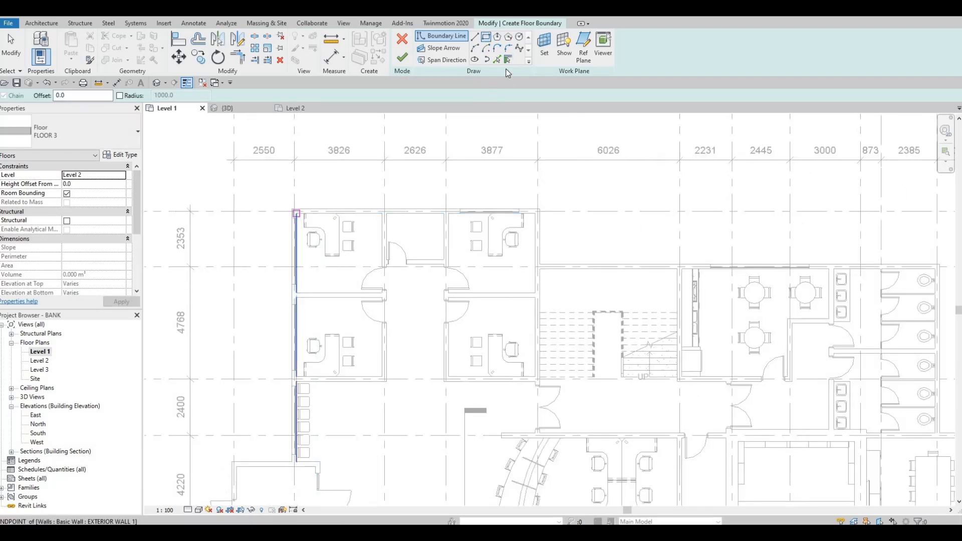
{"action": "left_click", "coordinate": [368, 215]}
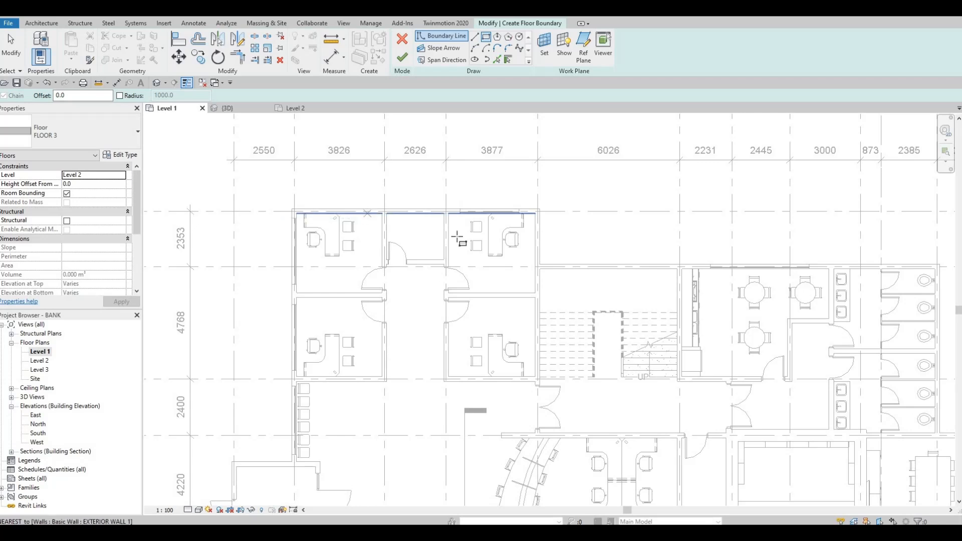
{"action": "left_click", "coordinate": [497, 59]}
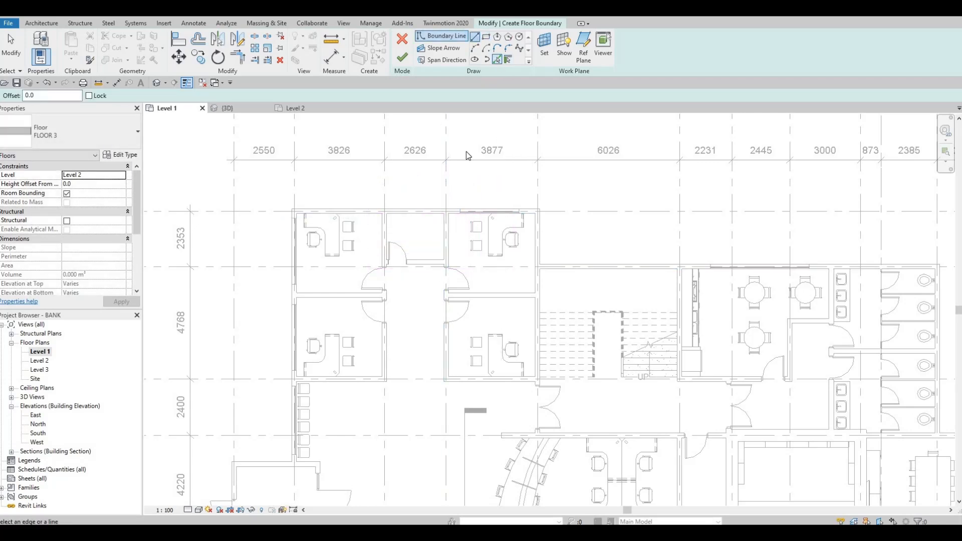
{"action": "left_click", "coordinate": [427, 214]}
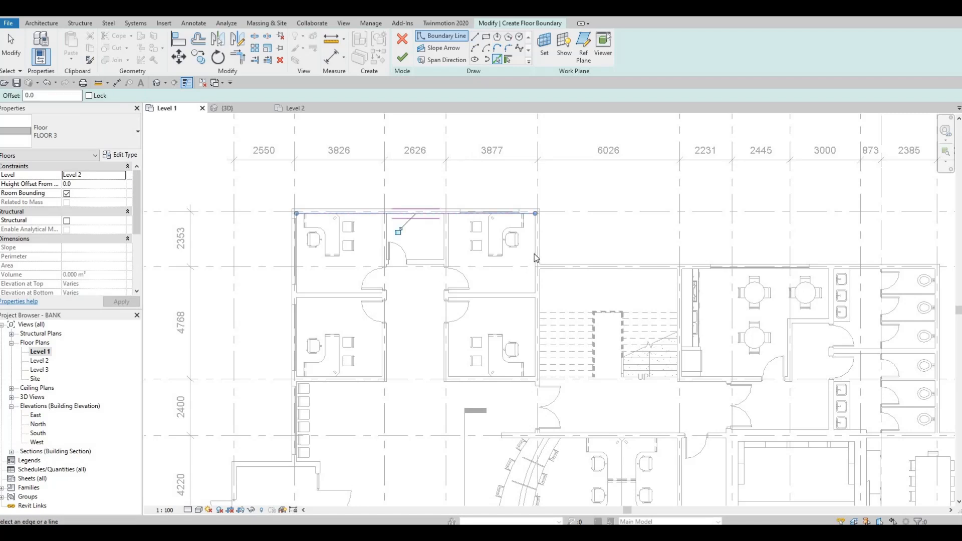
{"action": "left_click", "coordinate": [531, 293]}
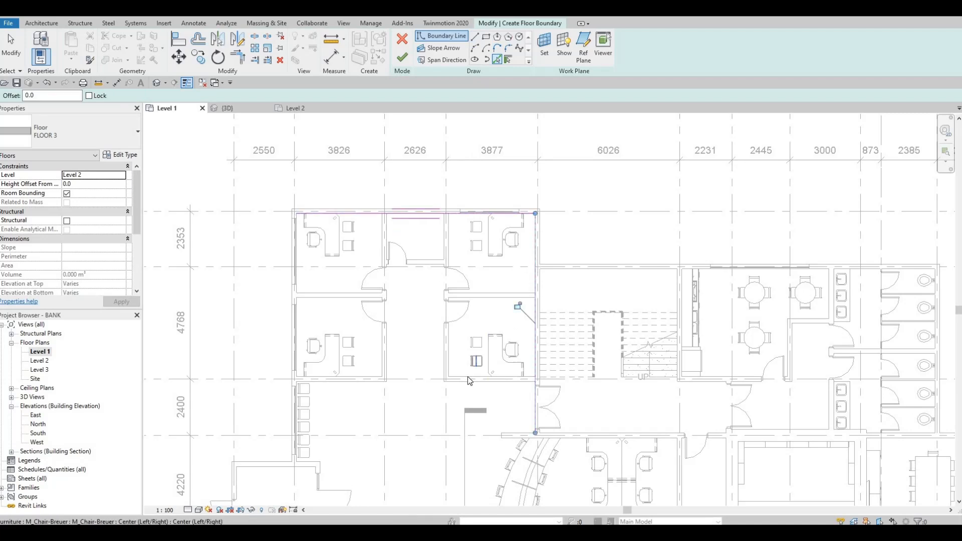
{"action": "left_click", "coordinate": [452, 359]}
{"action": "left_click", "coordinate": [448, 331]}
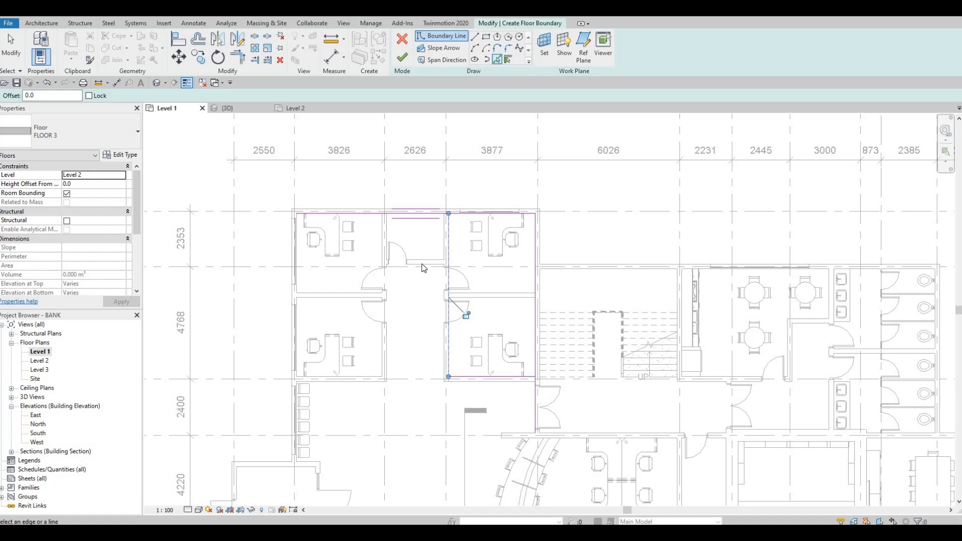
{"action": "left_click", "coordinate": [425, 262]}
{"action": "left_click", "coordinate": [380, 345]}
{"action": "left_click", "coordinate": [359, 374]}
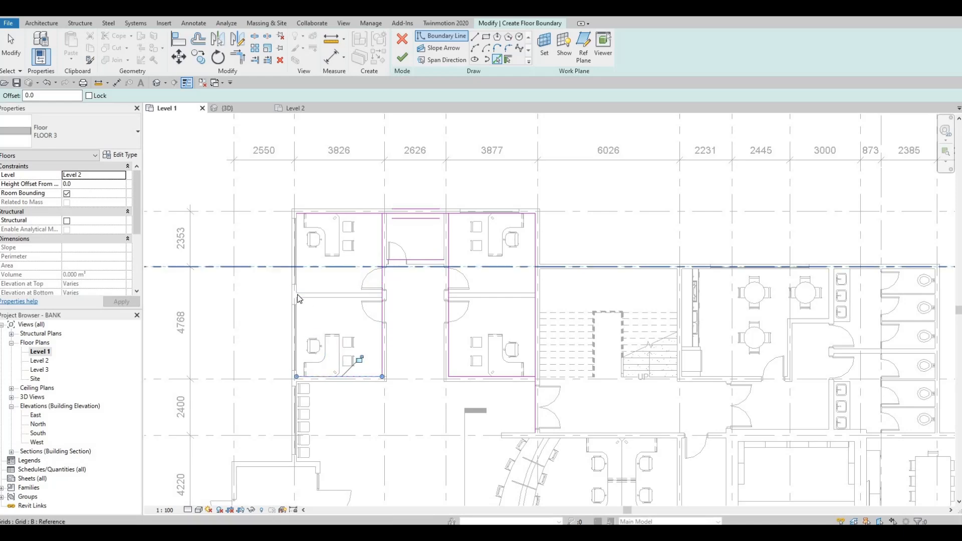
{"action": "scroll", "coordinate": [301, 287], "scroll_direction": "up", "scroll_amount": 4}
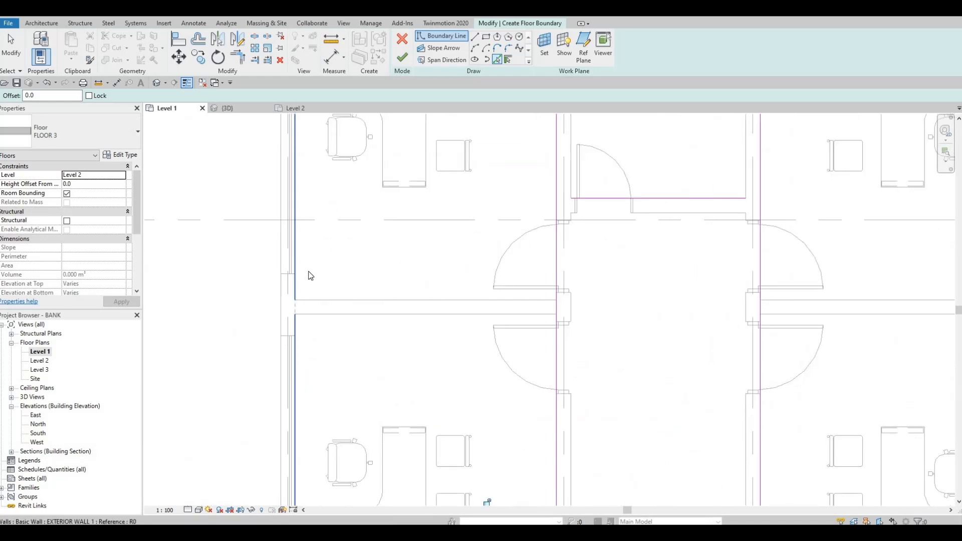
{"action": "scroll", "coordinate": [381, 265], "scroll_direction": "down", "scroll_amount": 2}
Trim the boundary lines into one closed loop around the four offices and the small room between them
{"action": "key", "text": "Escape"}
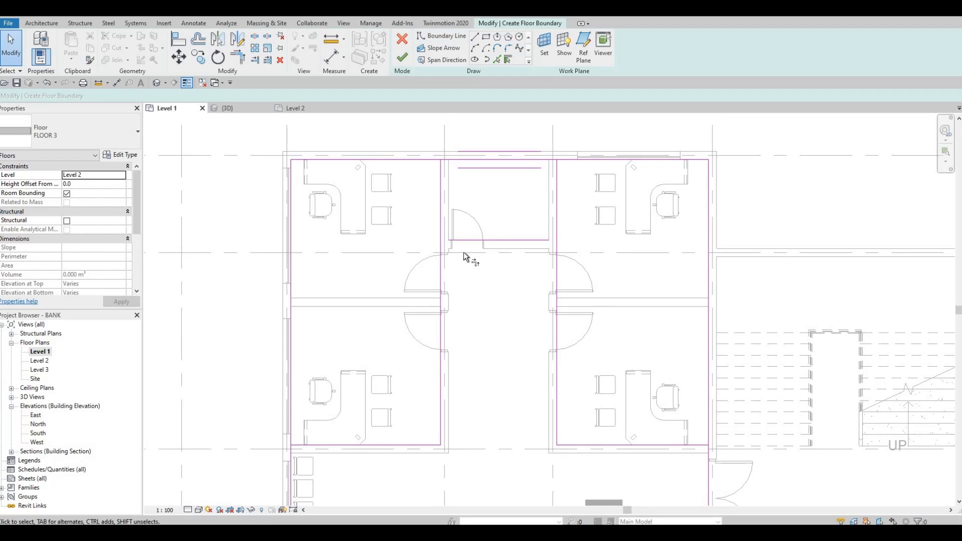
{"action": "key", "text": "t"}
{"action": "key", "text": "r"}
{"action": "left_click", "coordinate": [498, 244]}
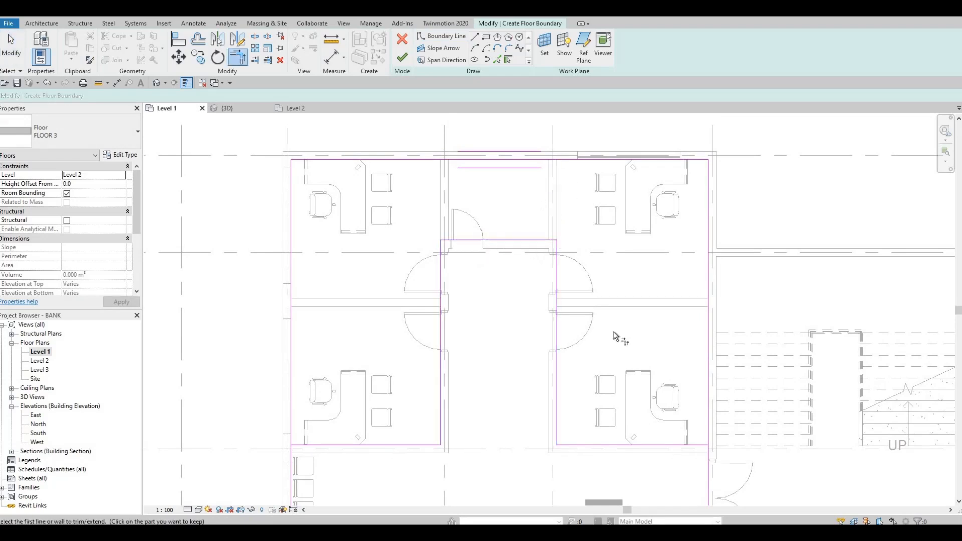
{"action": "scroll", "coordinate": [641, 351], "scroll_direction": "down", "scroll_amount": 3}
{"action": "left_click", "coordinate": [670, 340]}
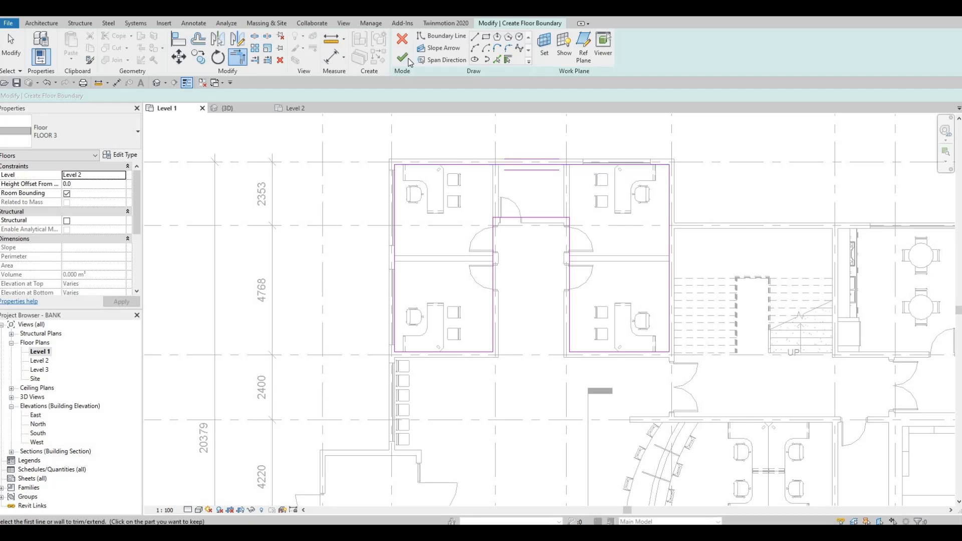
Finish the floor without attaching the walls to it, and view the corner offices from above in the 3D model
{"action": "left_click", "coordinate": [402, 58]}
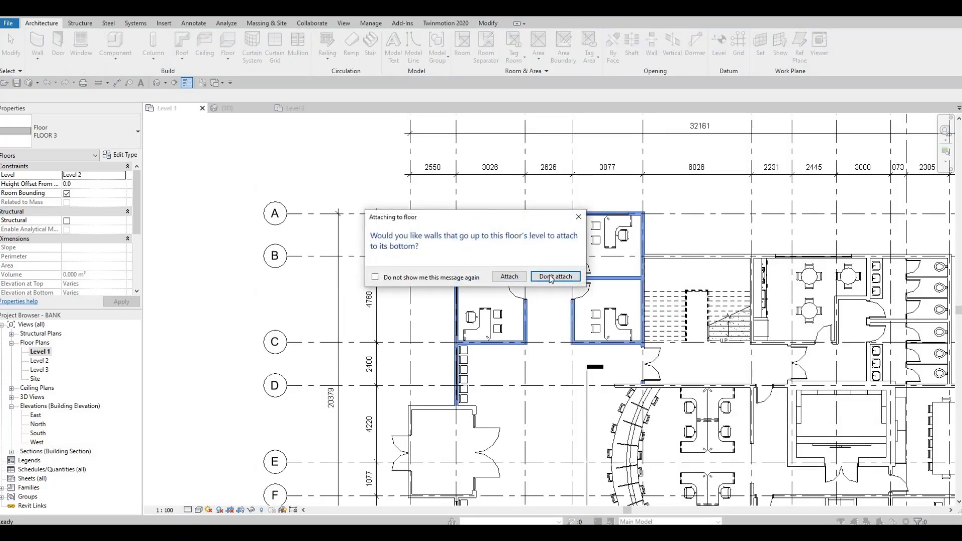
{"action": "left_click", "coordinate": [555, 277]}
{"action": "scroll", "coordinate": [586, 317], "scroll_direction": "up", "scroll_amount": 2}
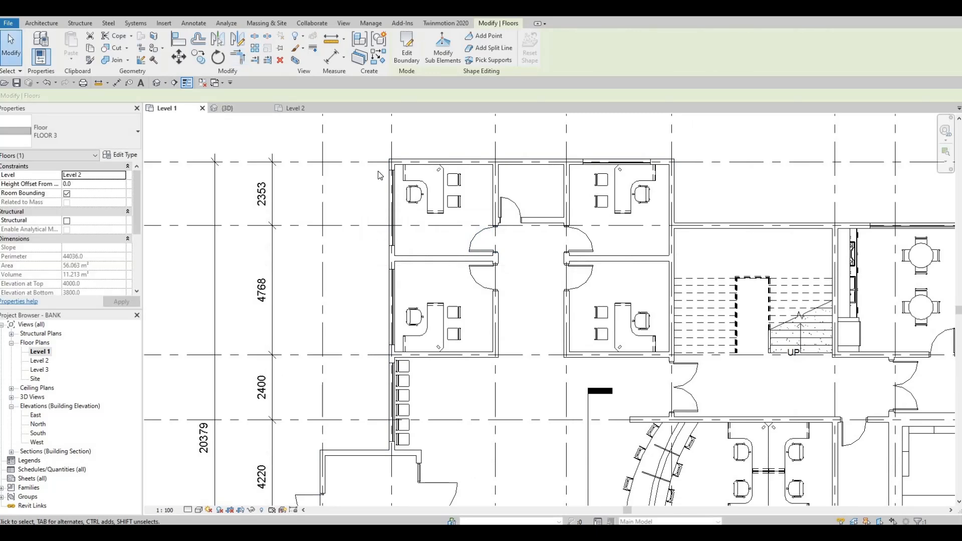
{"action": "left_click", "coordinate": [228, 108]}
{"action": "key", "text": "Escape"}
{"action": "middle_click_drag", "start_coordinate": [412, 333], "coordinate": [440, 181]}
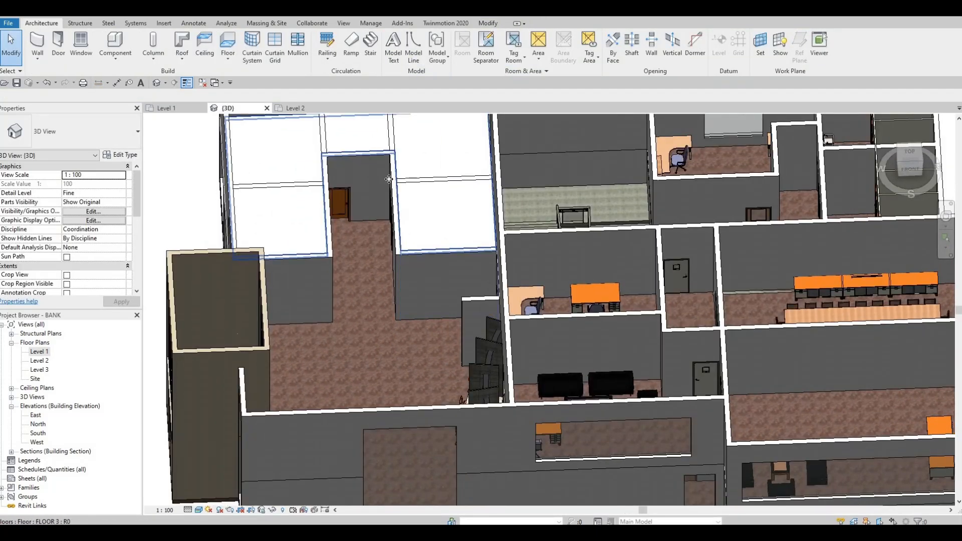
Try to attach the tops of the office partitions and corridor walls to the FLOOR 3 slab, then undo it
{"action": "left_click", "coordinate": [300, 186], "text": "ctrl"}
{"action": "left_click", "coordinate": [322, 132], "text": "ctrl"}
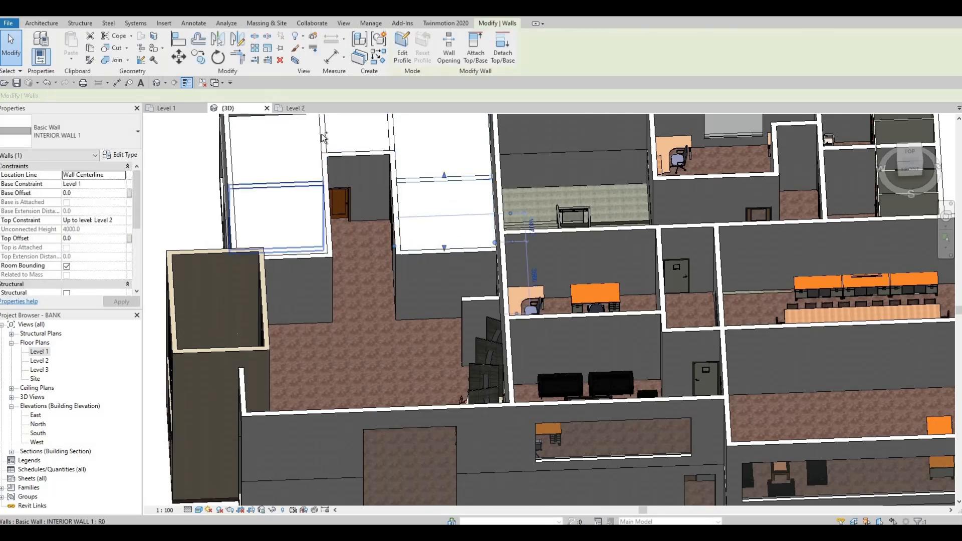
{"action": "left_click", "coordinate": [390, 127], "text": "ctrl"}
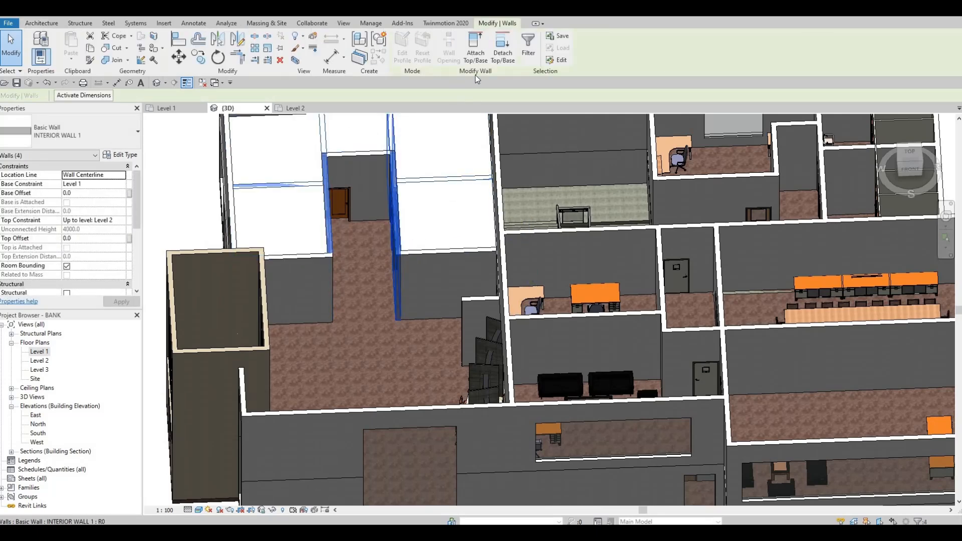
{"action": "left_click", "coordinate": [476, 52]}
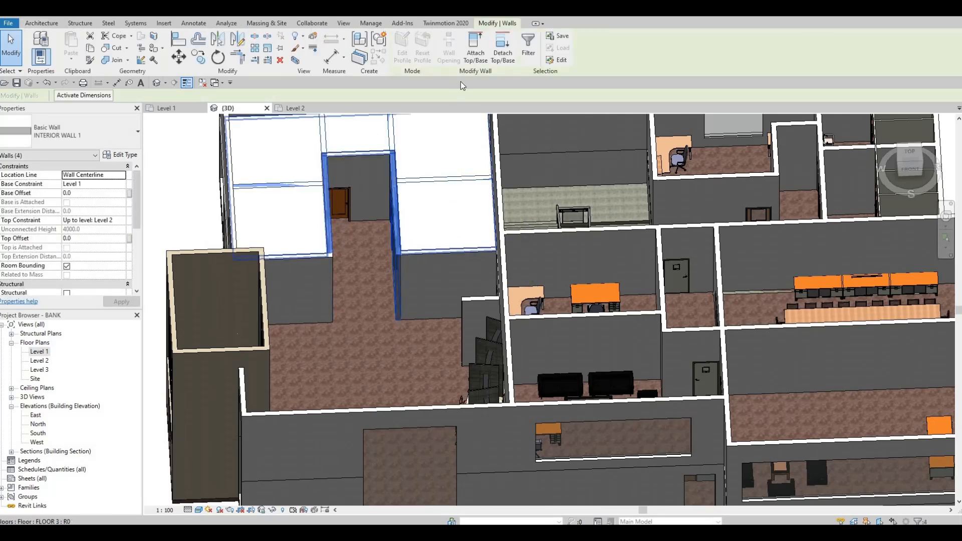
{"action": "left_click", "coordinate": [403, 158]}
{"action": "left_click", "coordinate": [445, 189]}
{"action": "middle_click_drag", "start_coordinate": [446, 187], "coordinate": [400, 319], "text": "shift"}
{"action": "scroll", "coordinate": [402, 333], "scroll_direction": "up", "scroll_amount": 3}
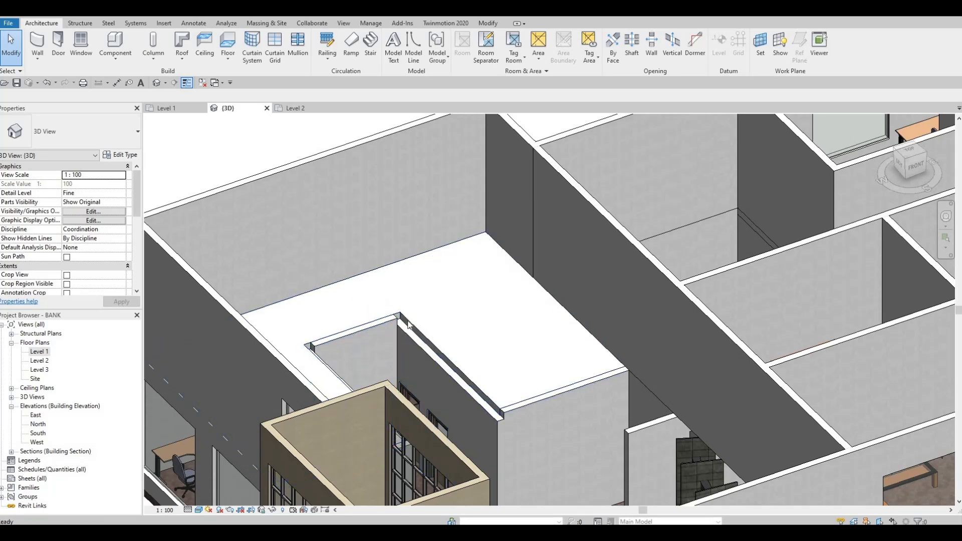
{"action": "scroll", "coordinate": [403, 326], "scroll_direction": "down", "scroll_amount": 3}
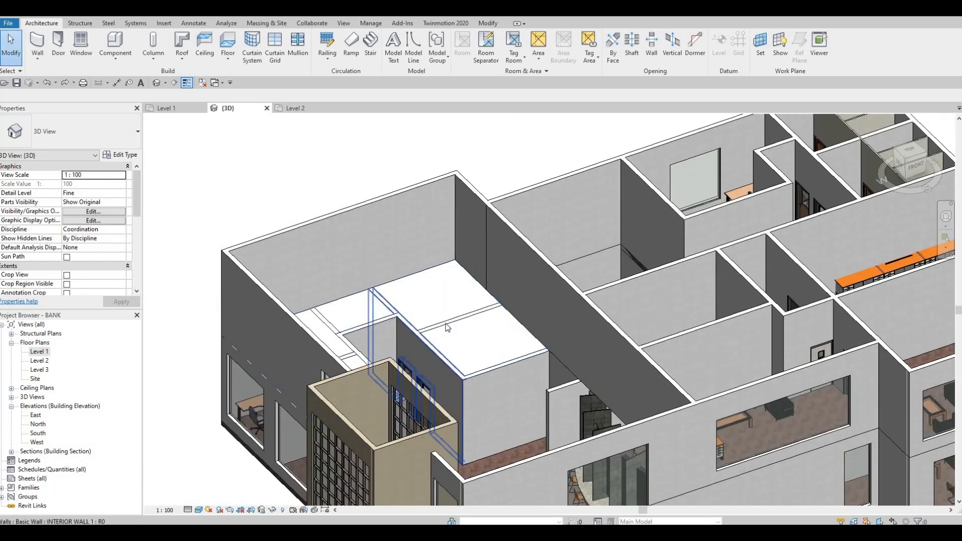
Attach the top of the partition between the two stair-side offices to the FLOOR 3 slab
{"action": "left_click", "coordinate": [447, 327]}
{"action": "left_click", "coordinate": [474, 55]}
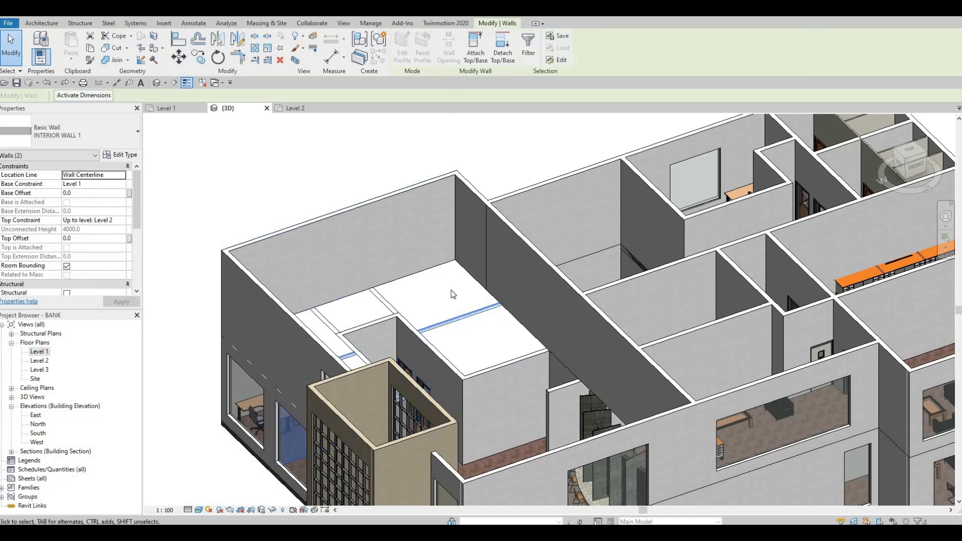
{"action": "left_click", "coordinate": [416, 353]}
{"action": "key", "text": "Escape"}
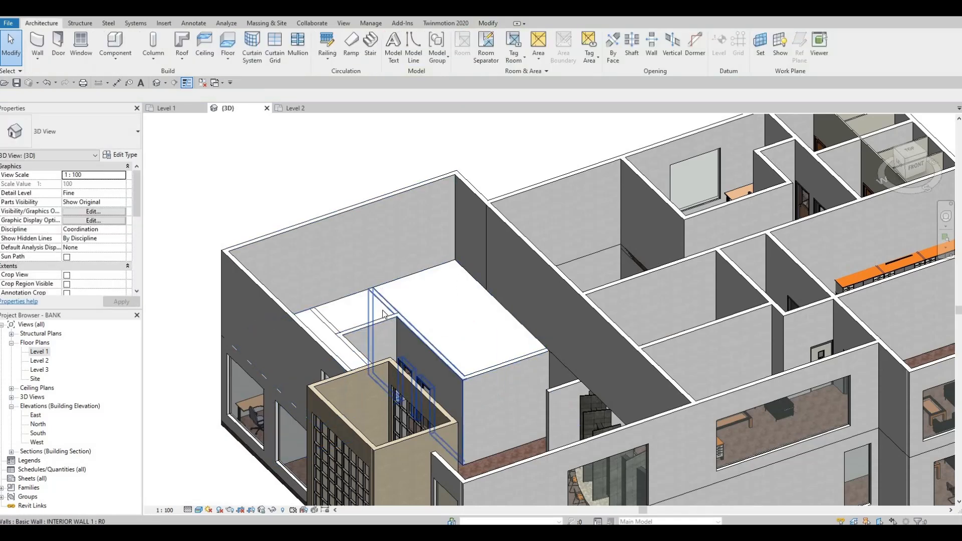
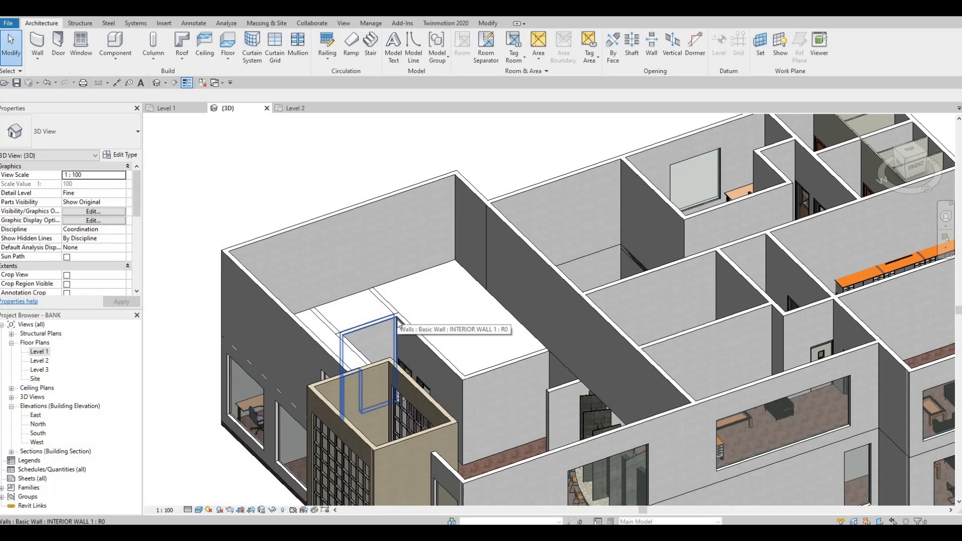
On the Level 2 floor plan, start a footprint roof without a defined slope and duplicate its Generic Roof - 300mm type as ROOF 1
{"action": "scroll", "coordinate": [398, 342], "scroll_direction": "down", "scroll_amount": 1}
{"action": "middle_click_drag", "start_coordinate": [489, 337], "coordinate": [500, 302], "text": "shift"}
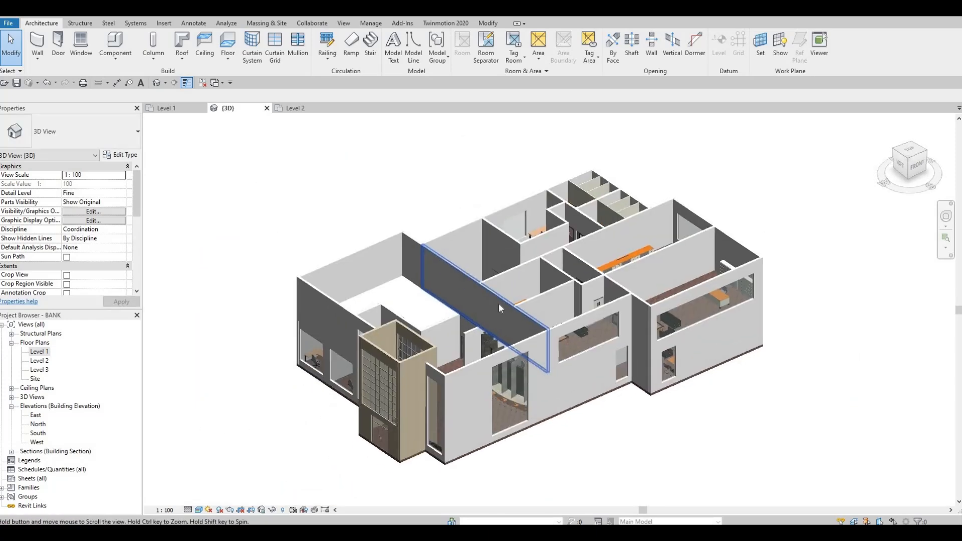
{"action": "scroll", "coordinate": [566, 264], "scroll_direction": "up", "scroll_amount": 1}
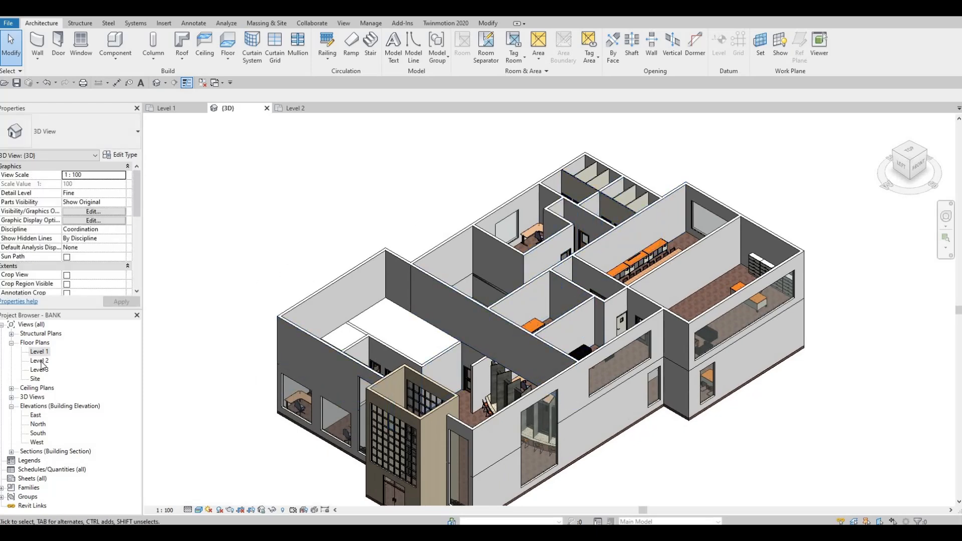
{"action": "double_click", "coordinate": [39, 360]}
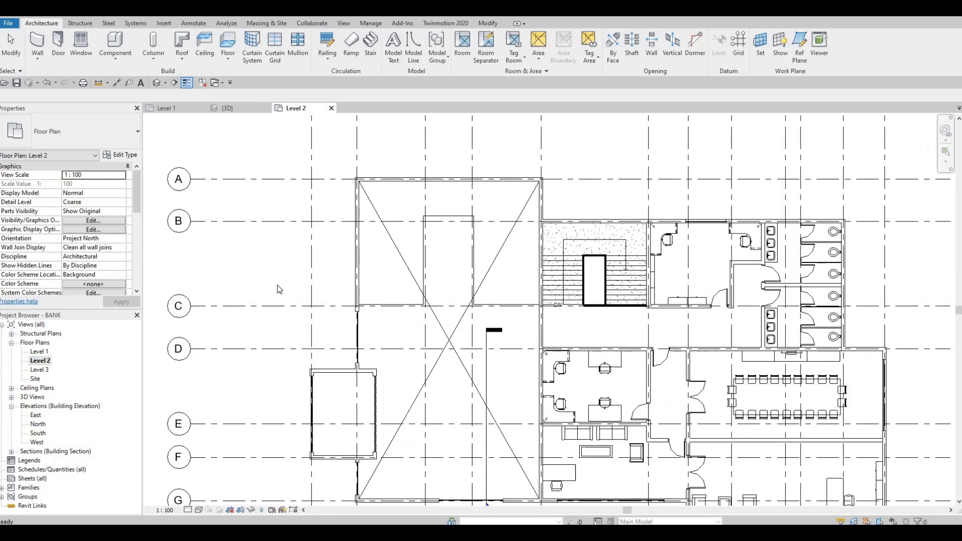
{"action": "scroll", "coordinate": [307, 280], "scroll_direction": "down", "scroll_amount": 3}
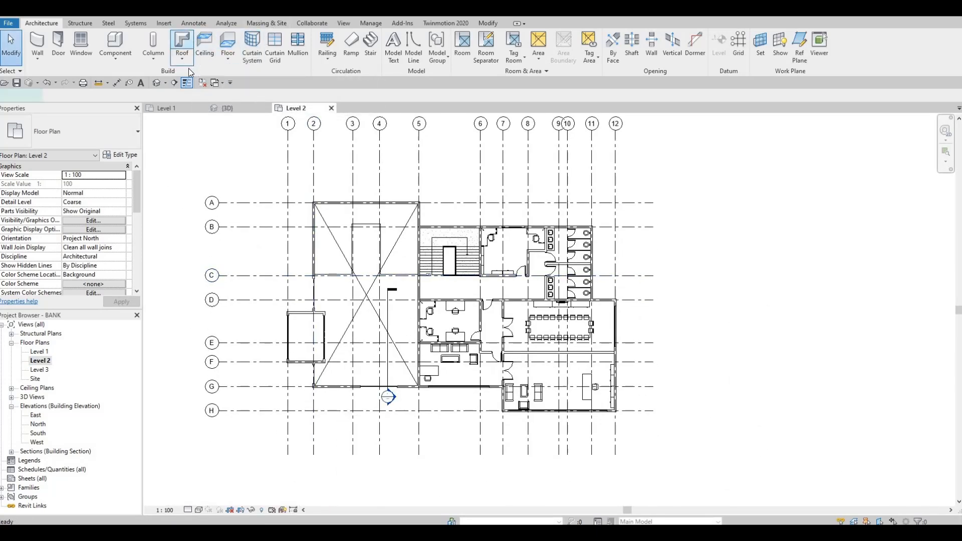
{"action": "left_click", "coordinate": [188, 64]}
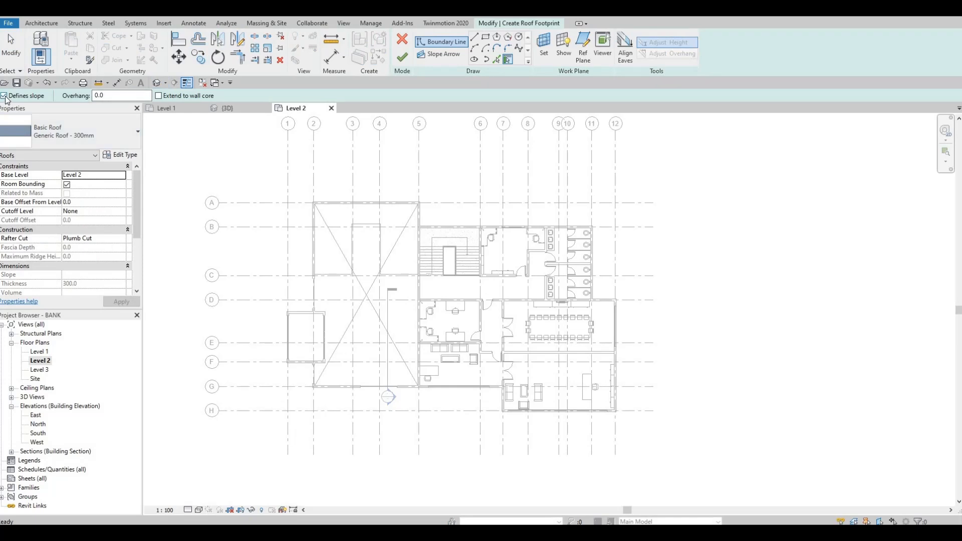
{"action": "left_click", "coordinate": [116, 156]}
{"action": "left_click", "coordinate": [629, 115]}
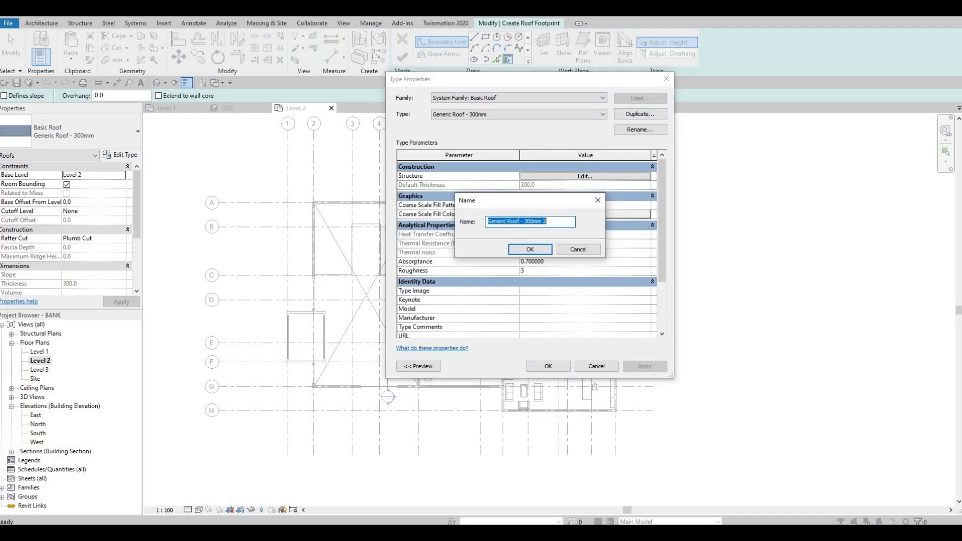
{"action": "type", "text": "roo"}
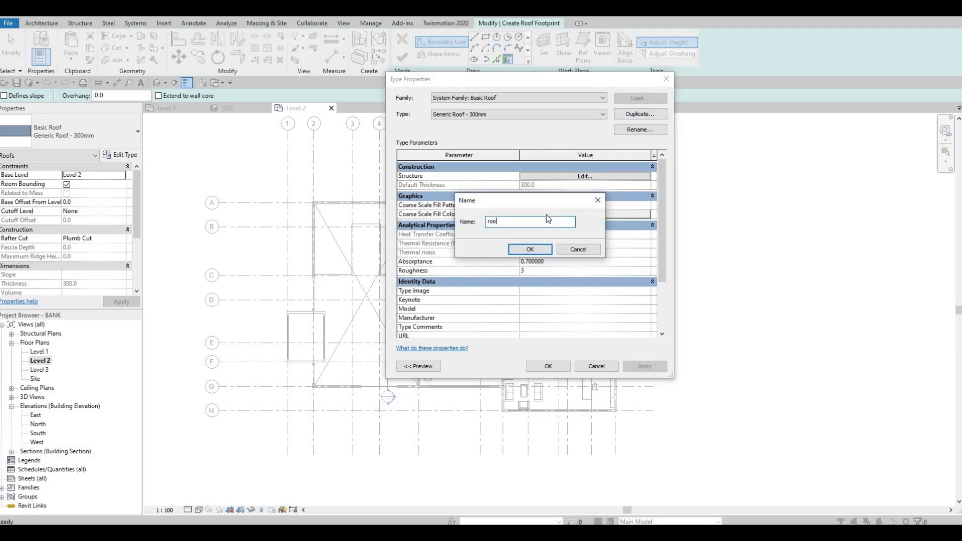
{"action": "type", "text": "ROOF 1"}
{"action": "key", "text": "Return"}
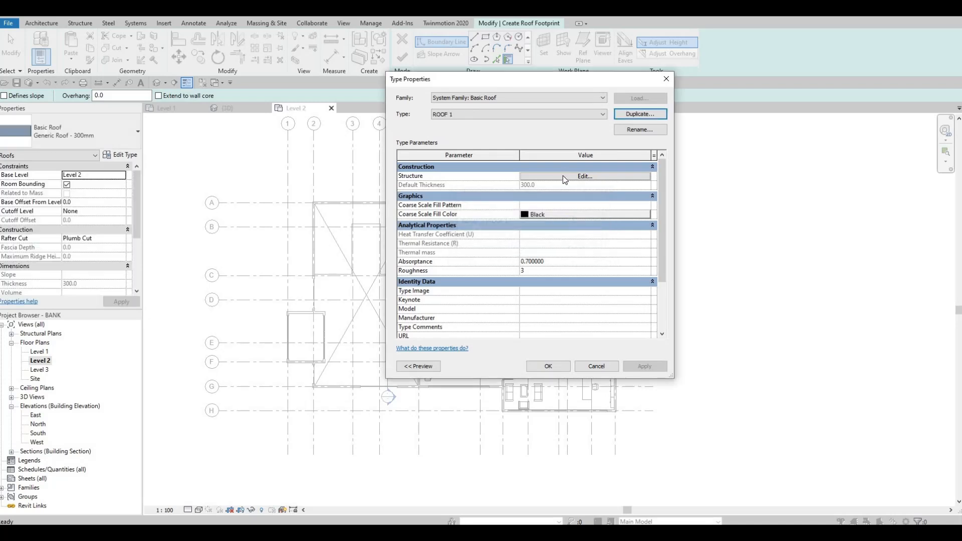
Give ROOF 1 a 200 mm structure layer with a duplicate of the Gypsum Wall Board(1) material
{"action": "left_click", "coordinate": [584, 177]}
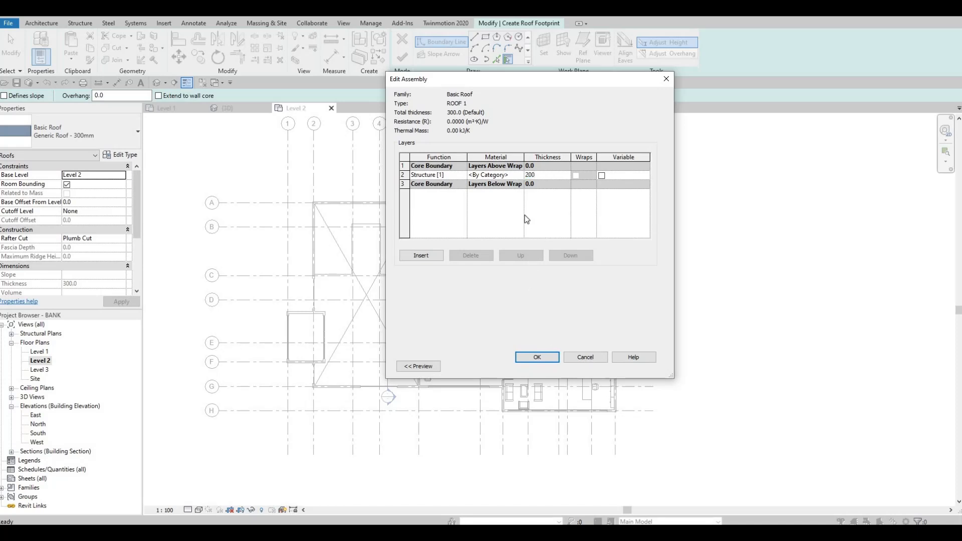
{"action": "left_click", "coordinate": [520, 175]}
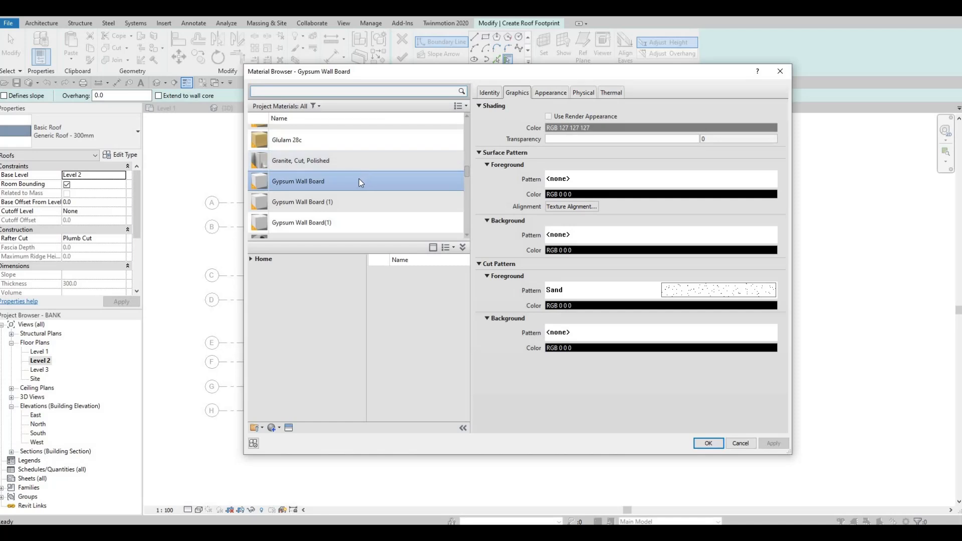
{"action": "scroll", "coordinate": [358, 178], "scroll_direction": "down", "scroll_amount": 1}
{"action": "left_click", "coordinate": [338, 170]}
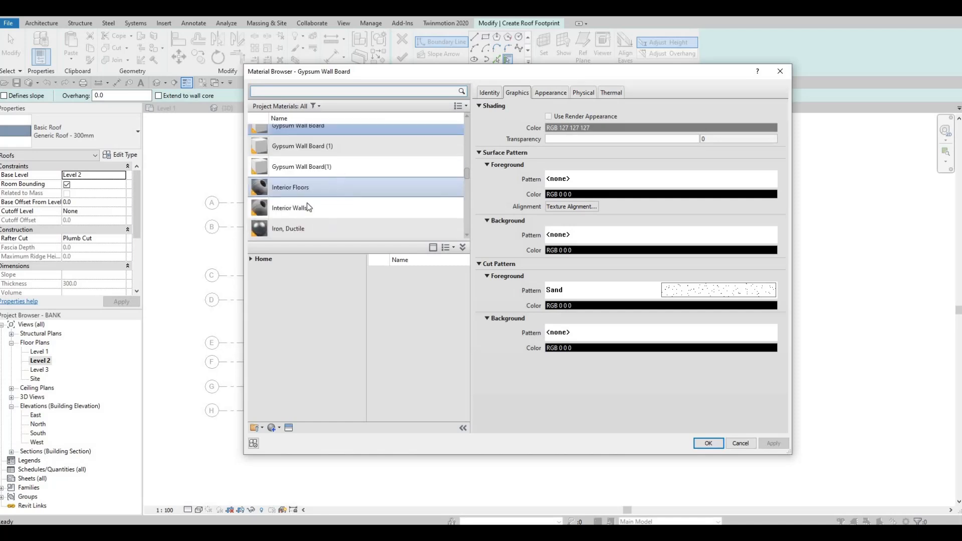
{"action": "left_click", "coordinate": [279, 428]}
{"action": "left_click", "coordinate": [283, 446]}
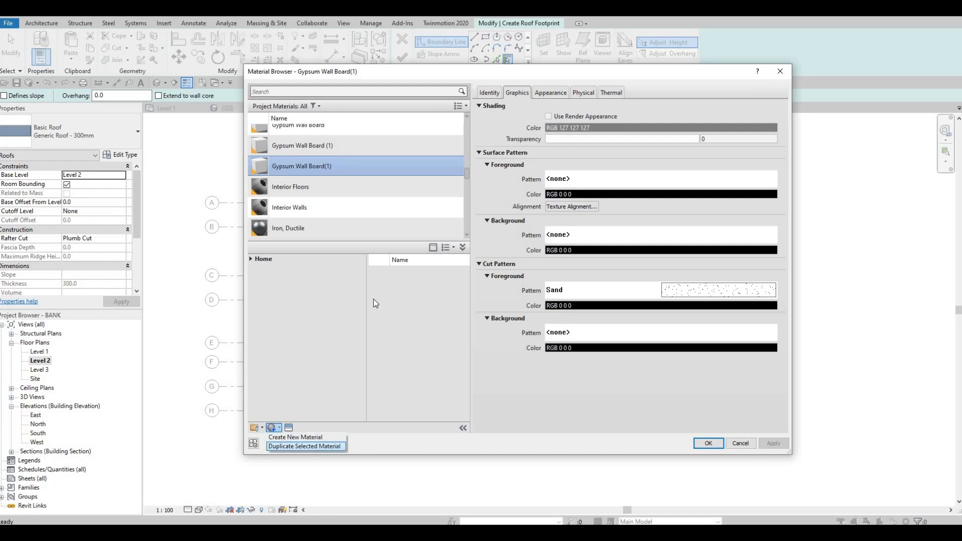
{"action": "left_click", "coordinate": [769, 444]}
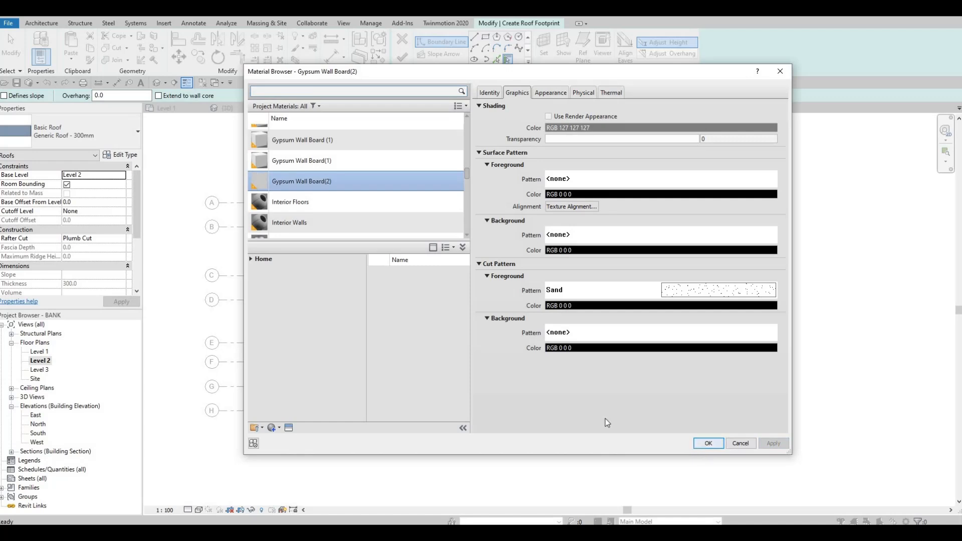
{"action": "key", "text": "Return"}
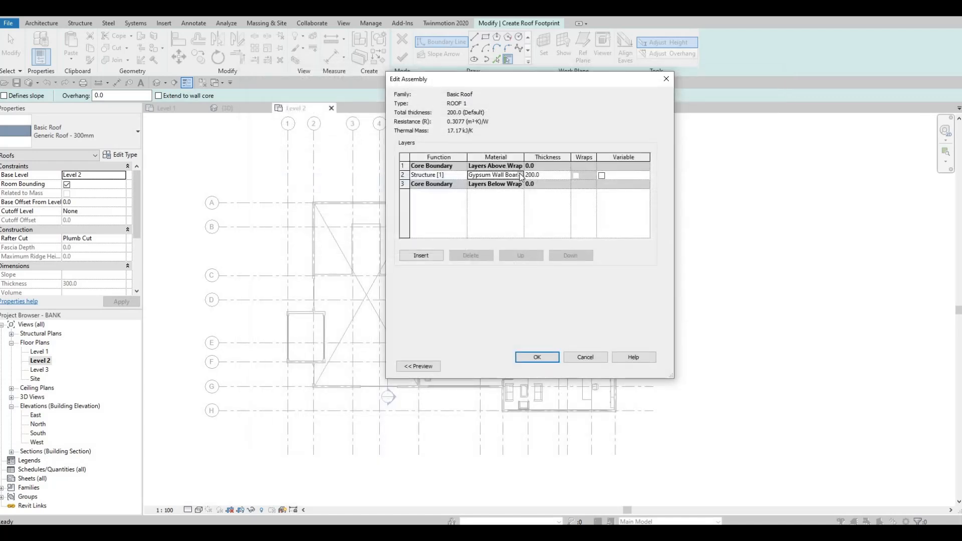
{"action": "left_click", "coordinate": [536, 357]}
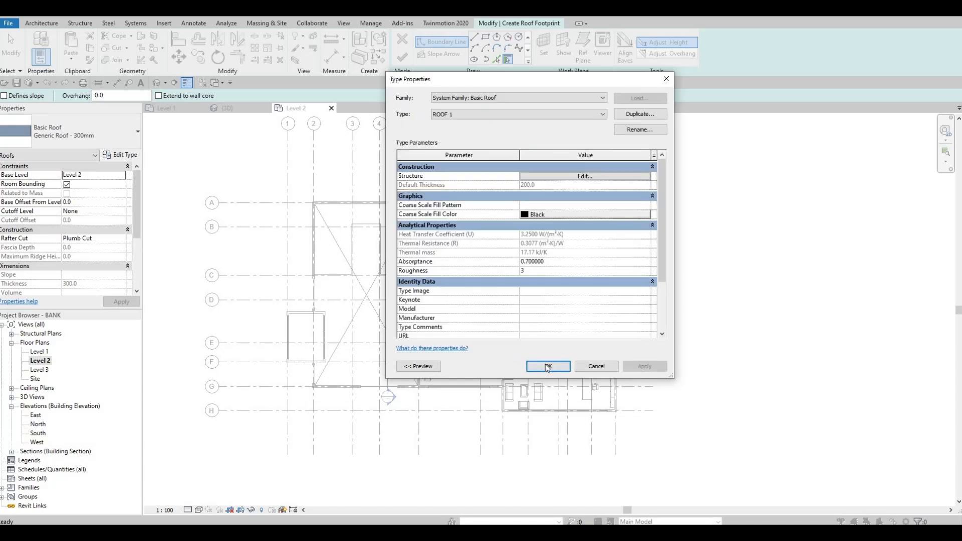
{"action": "left_click", "coordinate": [548, 366]}
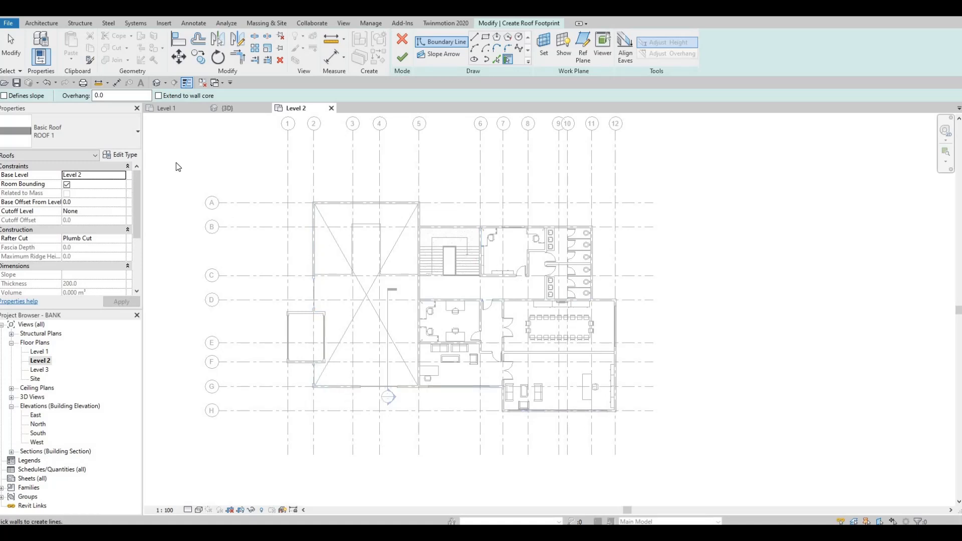
Set the roof's base level to Level 3 and pick boundary lines along the grid A and grid 2 walls and the entrance block's first edges
{"action": "left_click", "coordinate": [123, 175]}
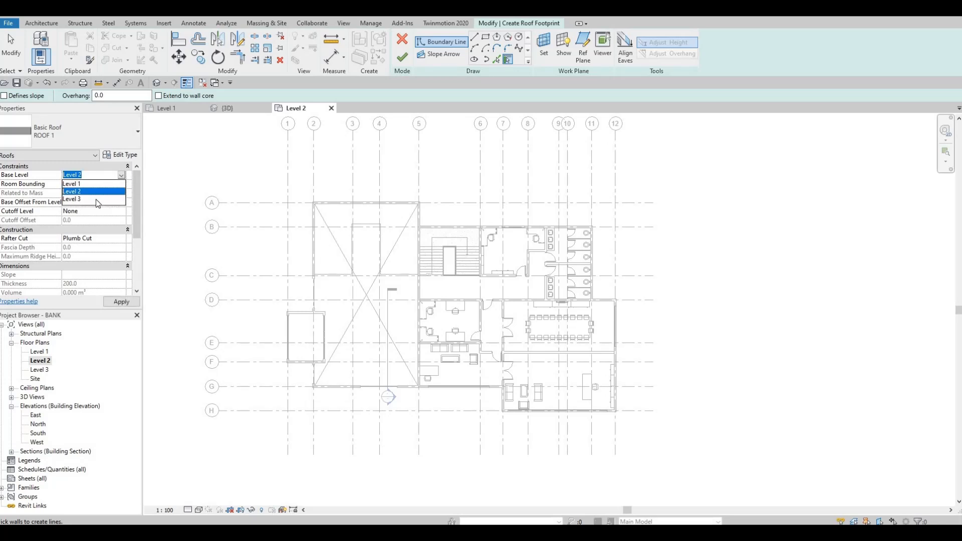
{"action": "left_click", "coordinate": [98, 200]}
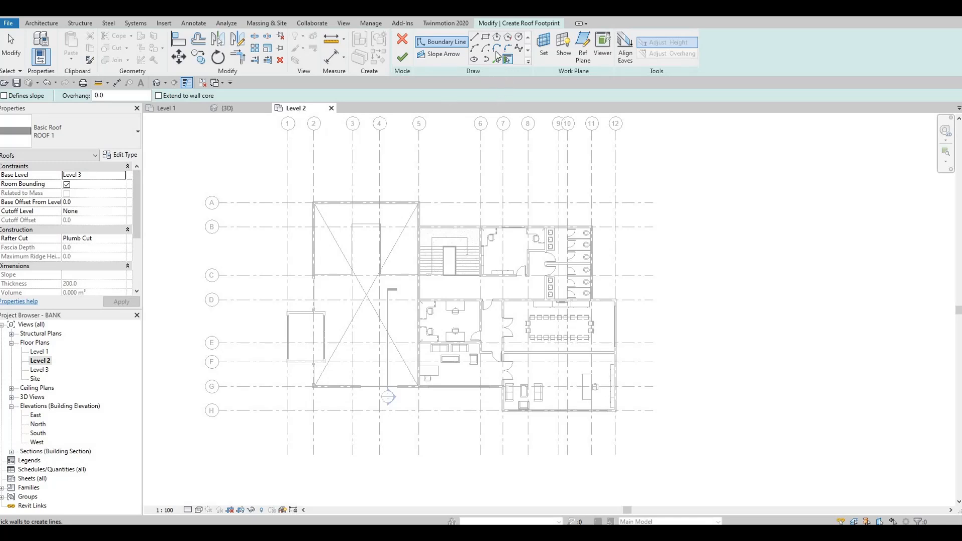
{"action": "scroll", "coordinate": [332, 208], "scroll_direction": "up", "scroll_amount": 4}
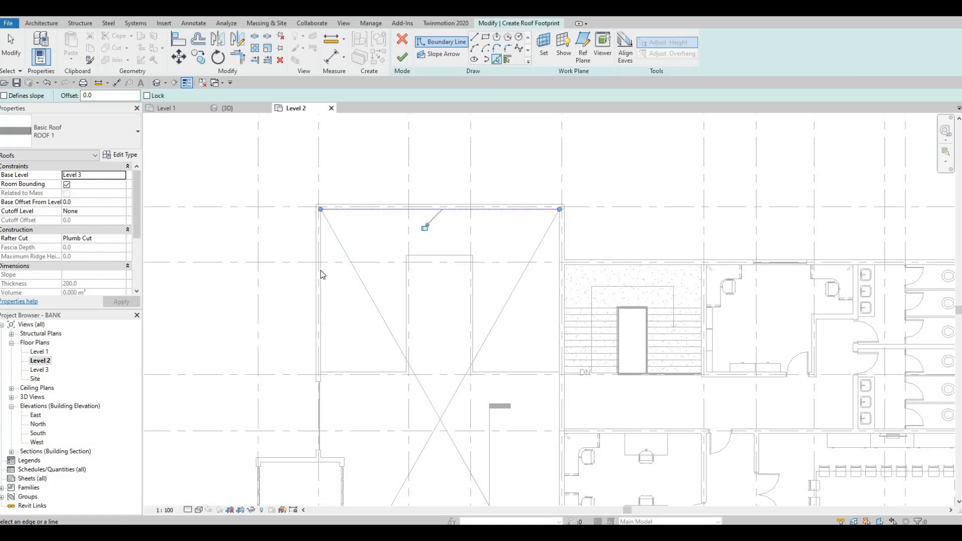
{"action": "left_click", "coordinate": [324, 289]}
{"action": "scroll", "coordinate": [333, 333], "scroll_direction": "up", "scroll_amount": 3}
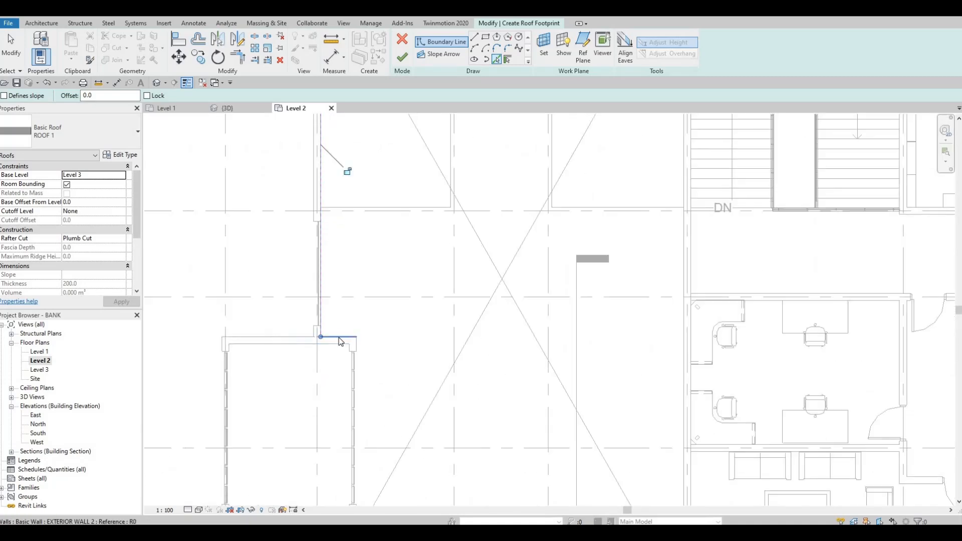
{"action": "left_click", "coordinate": [356, 344]}
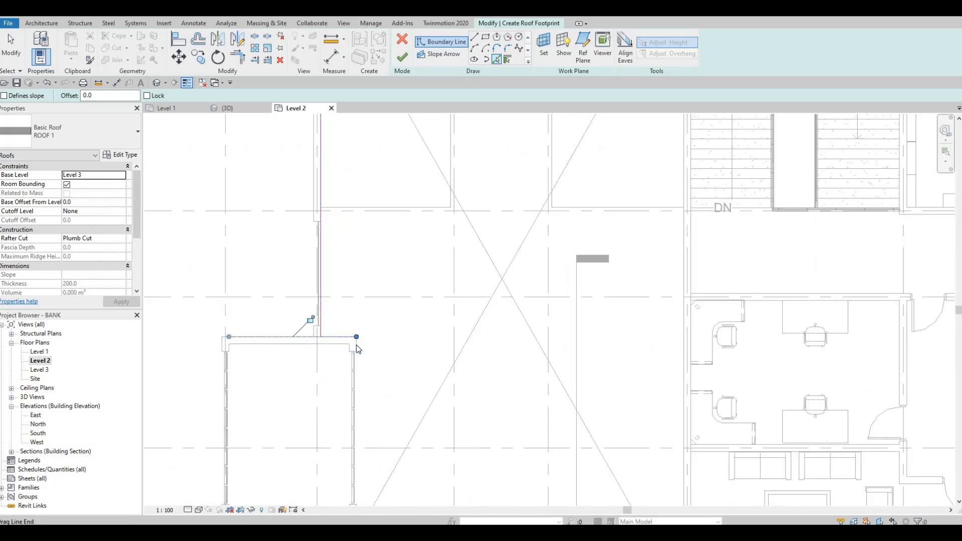
{"action": "scroll", "coordinate": [356, 345], "scroll_direction": "up", "scroll_amount": 4}
{"action": "left_click", "coordinate": [356, 343]}
Pick boundary lines along the entrance block's lower edge, the short grid 2 wall, the grid G wall and the grid 7 wall
{"action": "scroll", "coordinate": [368, 307], "scroll_direction": "down", "scroll_amount": 1}
{"action": "middle_click_drag", "start_coordinate": [379, 311], "coordinate": [356, 294]}
{"action": "scroll", "coordinate": [356, 295], "scroll_direction": "down", "scroll_amount": 3}
{"action": "middle_click_drag", "start_coordinate": [349, 399], "coordinate": [359, 328]}
{"action": "scroll", "coordinate": [358, 328], "scroll_direction": "up", "scroll_amount": 2}
{"action": "left_click", "coordinate": [319, 336]}
{"action": "scroll", "coordinate": [319, 337], "scroll_direction": "up", "scroll_amount": 2}
{"action": "left_click", "coordinate": [318, 390]}
{"action": "scroll", "coordinate": [367, 419], "scroll_direction": "down", "scroll_amount": 2}
{"action": "middle_click_drag", "start_coordinate": [366, 419], "coordinate": [346, 373]}
{"action": "left_click", "coordinate": [366, 420]}
{"action": "middle_click_drag", "start_coordinate": [411, 361], "coordinate": [385, 364]}
{"action": "scroll", "coordinate": [385, 363], "scroll_direction": "down", "scroll_amount": 3}
{"action": "middle_click_drag", "start_coordinate": [687, 404], "coordinate": [515, 381]}
{"action": "scroll", "coordinate": [516, 381], "scroll_direction": "up", "scroll_amount": 5}
{"action": "left_click", "coordinate": [519, 367]}
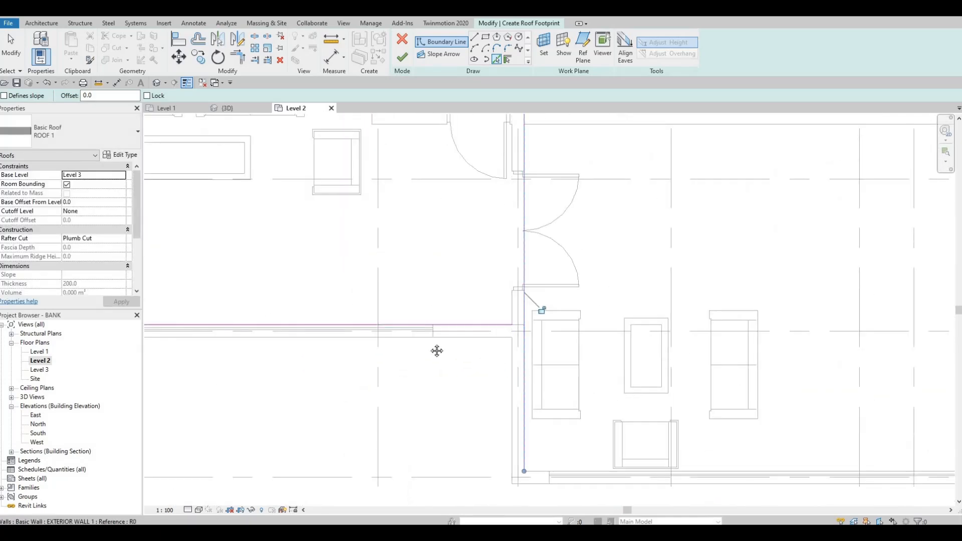
Pick roof boundary lines along the exterior walls on grids H, 12, D and 11
{"action": "scroll", "coordinate": [505, 363], "scroll_direction": "down", "scroll_amount": 3}
{"action": "middle_click_drag", "start_coordinate": [899, 417], "coordinate": [700, 374]}
{"action": "scroll", "coordinate": [704, 371], "scroll_direction": "up", "scroll_amount": 3}
{"action": "left_click", "coordinate": [720, 367]}
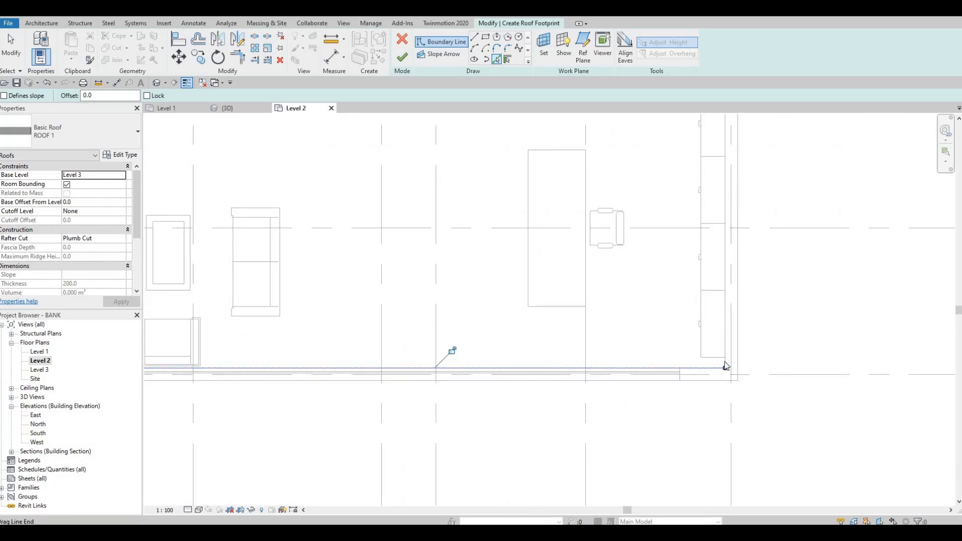
{"action": "scroll", "coordinate": [725, 363], "scroll_direction": "up", "scroll_amount": 2}
{"action": "left_click", "coordinate": [726, 361]}
{"action": "middle_click_drag", "start_coordinate": [616, 229], "coordinate": [635, 256]}
{"action": "scroll", "coordinate": [633, 255], "scroll_direction": "down", "scroll_amount": 5}
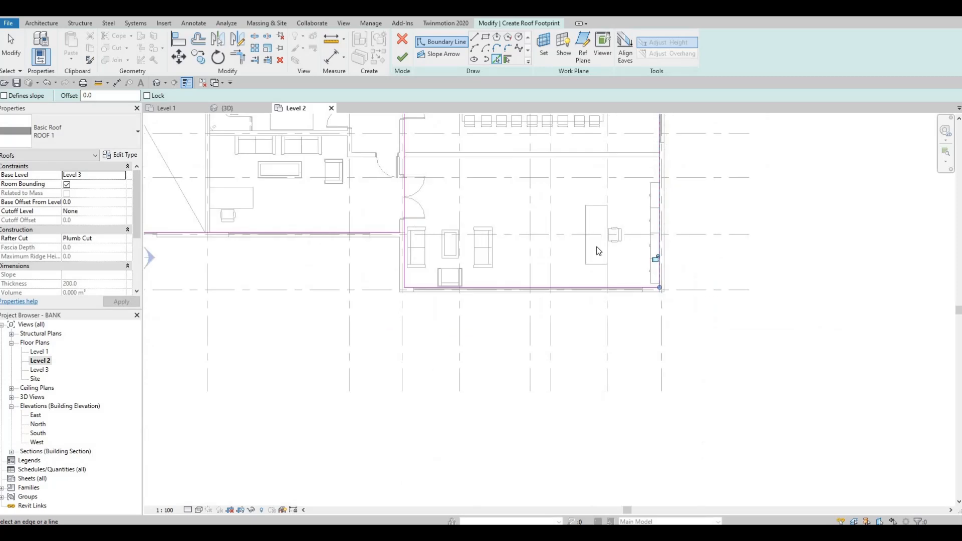
{"action": "scroll", "coordinate": [653, 299], "scroll_direction": "up", "scroll_amount": 4}
{"action": "left_click", "coordinate": [654, 300]}
{"action": "scroll", "coordinate": [596, 272], "scroll_direction": "up", "scroll_amount": 2}
{"action": "left_click", "coordinate": [565, 239]}
Pick roof boundary lines along the grid B exterior wall and the grid 5 wall between grids A and B
{"action": "scroll", "coordinate": [555, 217], "scroll_direction": "down", "scroll_amount": 2}
{"action": "middle_click_drag", "start_coordinate": [558, 292], "coordinate": [569, 406]}
{"action": "scroll", "coordinate": [570, 400], "scroll_direction": "down", "scroll_amount": 2}
{"action": "scroll", "coordinate": [537, 258], "scroll_direction": "up", "scroll_amount": 4}
{"action": "left_click", "coordinate": [462, 268]}
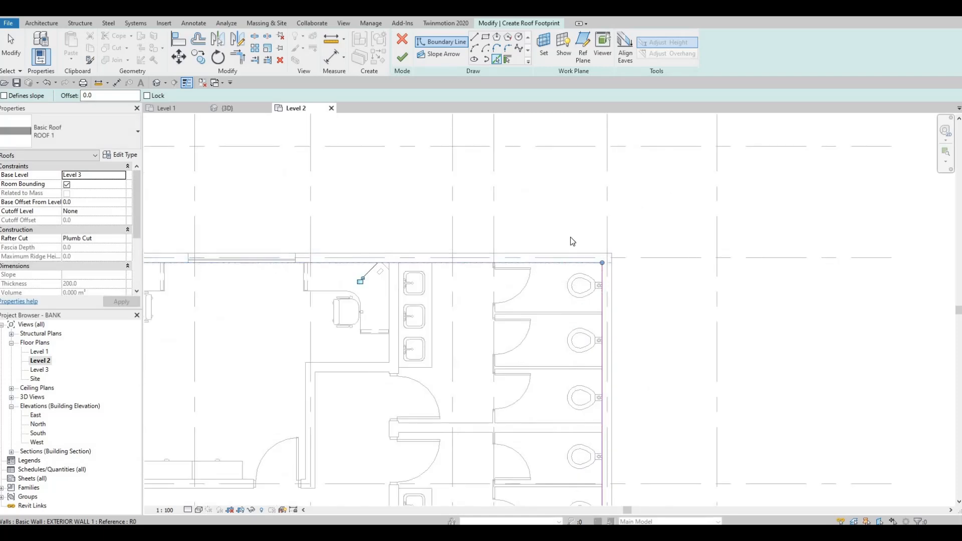
{"action": "scroll", "coordinate": [464, 183], "scroll_direction": "down", "scroll_amount": 3}
{"action": "scroll", "coordinate": [430, 193], "scroll_direction": "up", "scroll_amount": 4}
{"action": "left_click", "coordinate": [431, 233]}
Trim the roof boundary into corners at grids 5 and B and where the entrance block's upper edge meets the grid 2 wall
{"action": "key", "text": "Escape"}
{"action": "key", "text": "t"}
{"action": "key", "text": "r"}
{"action": "left_click", "coordinate": [443, 258]}
{"action": "left_click", "coordinate": [427, 225]}
{"action": "middle_click_drag", "start_coordinate": [321, 220], "coordinate": [575, 175]}
{"action": "middle_click_drag", "start_coordinate": [361, 212], "coordinate": [554, 117]}
{"action": "middle_click_drag", "start_coordinate": [229, 317], "coordinate": [626, 152]}
{"action": "scroll", "coordinate": [460, 302], "scroll_direction": "down", "scroll_amount": 1}
{"action": "middle_click_drag", "start_coordinate": [416, 412], "coordinate": [439, 308]}
{"action": "scroll", "coordinate": [441, 302], "scroll_direction": "up", "scroll_amount": 3}
{"action": "left_click", "coordinate": [444, 310]}
{"action": "left_click", "coordinate": [430, 294]}
Trim the boundary corners where the entrance block's lower edge meets the grid 2 wall and where grids G and 7 meet
{"action": "middle_click_drag", "start_coordinate": [489, 330], "coordinate": [482, 201]}
{"action": "middle_click_drag", "start_coordinate": [550, 341], "coordinate": [506, 210]}
{"action": "scroll", "coordinate": [485, 159], "scroll_direction": "down", "scroll_amount": 2}
{"action": "middle_click_drag", "start_coordinate": [457, 326], "coordinate": [474, 162]}
{"action": "scroll", "coordinate": [475, 162], "scroll_direction": "up", "scroll_amount": 2}
{"action": "left_click", "coordinate": [474, 163]}
{"action": "left_click", "coordinate": [451, 175]}
{"action": "scroll", "coordinate": [575, 279], "scroll_direction": "down", "scroll_amount": 1}
{"action": "middle_click_drag", "start_coordinate": [575, 279], "coordinate": [359, 286]}
{"action": "scroll", "coordinate": [572, 279], "scroll_direction": "up", "scroll_amount": 3}
{"action": "scroll", "coordinate": [654, 296], "scroll_direction": "down", "scroll_amount": 2}
{"action": "middle_click_drag", "start_coordinate": [884, 287], "coordinate": [576, 281]}
{"action": "left_click", "coordinate": [579, 284]}
{"action": "left_click", "coordinate": [587, 292]}
Trim the roof boundary lines into a corner where the grid D and grid 11 walls meet
{"action": "middle_click_drag", "start_coordinate": [851, 367], "coordinate": [601, 367]}
{"action": "middle_click_drag", "start_coordinate": [702, 316], "coordinate": [575, 279]}
{"action": "scroll", "coordinate": [575, 279], "scroll_direction": "up", "scroll_amount": 4}
{"action": "scroll", "coordinate": [585, 281], "scroll_direction": "down", "scroll_amount": 4}
{"action": "middle_click_drag", "start_coordinate": [611, 335], "coordinate": [633, 490]}
{"action": "scroll", "coordinate": [611, 391], "scroll_direction": "down", "scroll_amount": 1}
{"action": "middle_click_drag", "start_coordinate": [560, 153], "coordinate": [569, 217]}
{"action": "scroll", "coordinate": [567, 200], "scroll_direction": "up", "scroll_amount": 1}
{"action": "left_click", "coordinate": [554, 208]}
{"action": "left_click", "coordinate": [560, 178]}
Finish the roof footprint and show the roof in the 3D view with nothing selected
{"action": "scroll", "coordinate": [570, 325], "scroll_direction": "down", "scroll_amount": 3}
{"action": "middle_click_drag", "start_coordinate": [464, 156], "coordinate": [472, 266]}
{"action": "middle_click_drag", "start_coordinate": [384, 228], "coordinate": [641, 184]}
{"action": "scroll", "coordinate": [587, 274], "scroll_direction": "down", "scroll_amount": 3}
{"action": "middle_click_drag", "start_coordinate": [532, 281], "coordinate": [578, 258]}
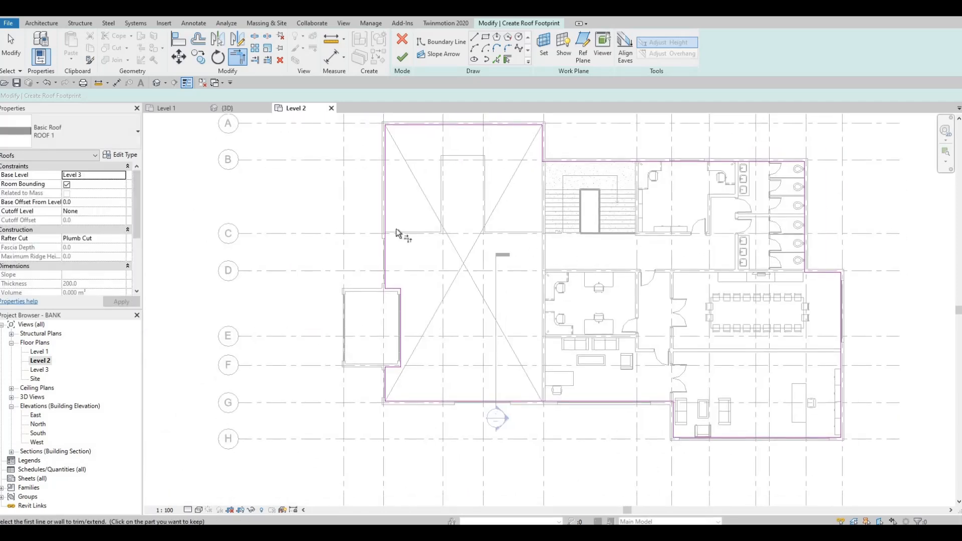
{"action": "left_click", "coordinate": [405, 62]}
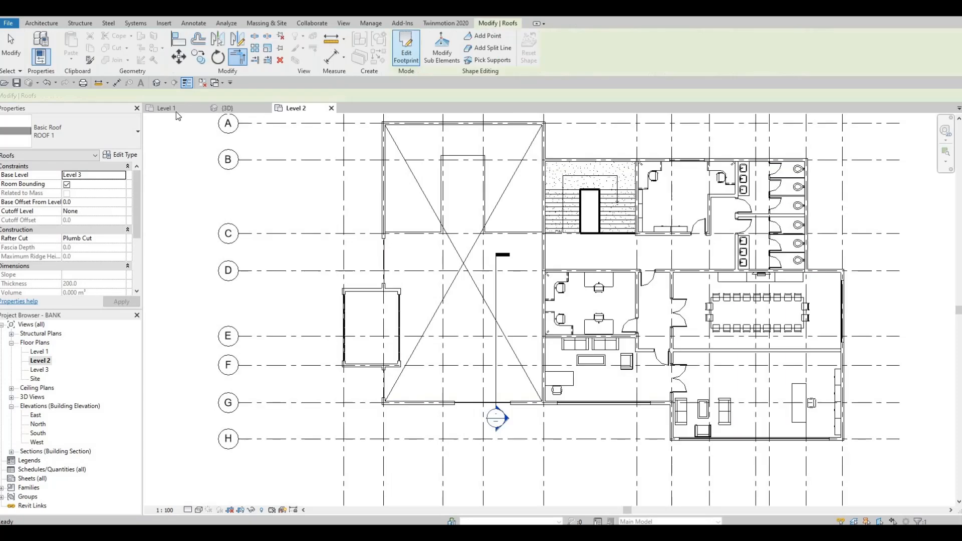
{"action": "left_click", "coordinate": [228, 108]}
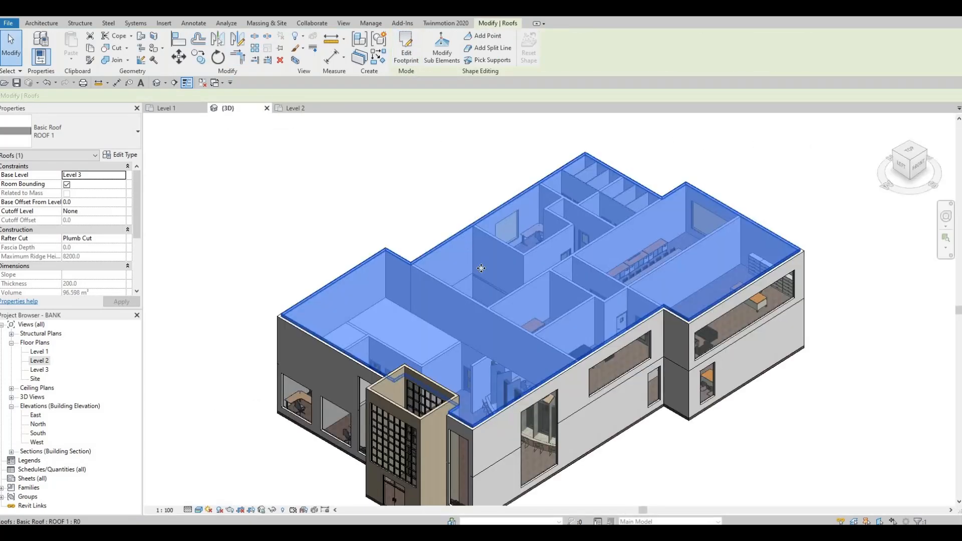
{"action": "key", "text": "Escape"}
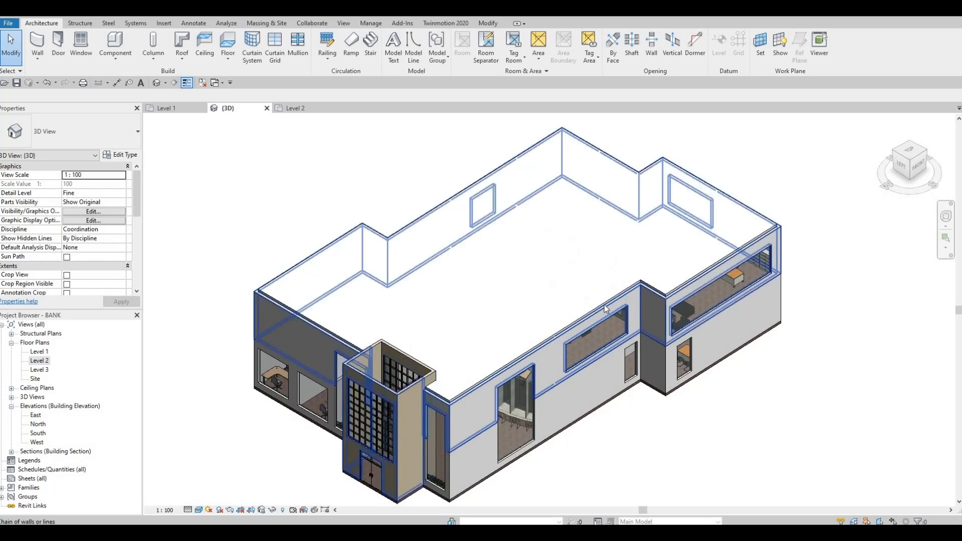
Select the whole chain of Level 2 exterior walls in the 3D view, leaving out the entrance block's EXTERIOR WALL 2 walls
{"action": "key", "text": "Tab"}
{"action": "key", "text": "Tab"}
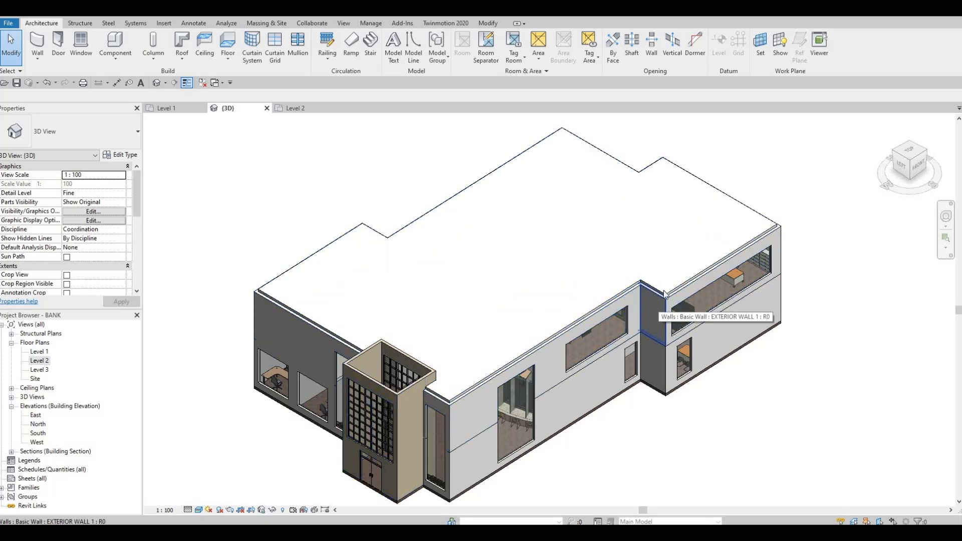
{"action": "scroll", "coordinate": [662, 294], "scroll_direction": "up", "scroll_amount": 3}
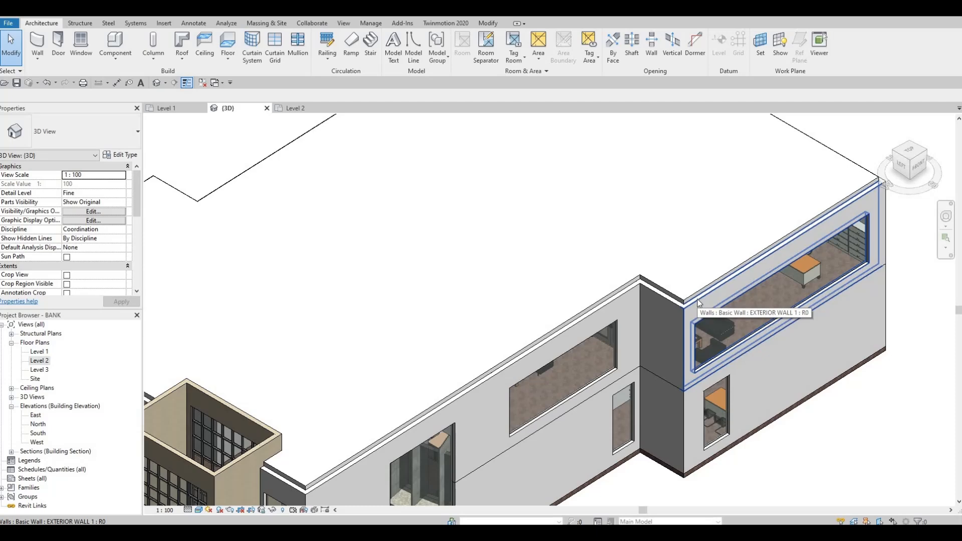
{"action": "key", "text": "Tab"}
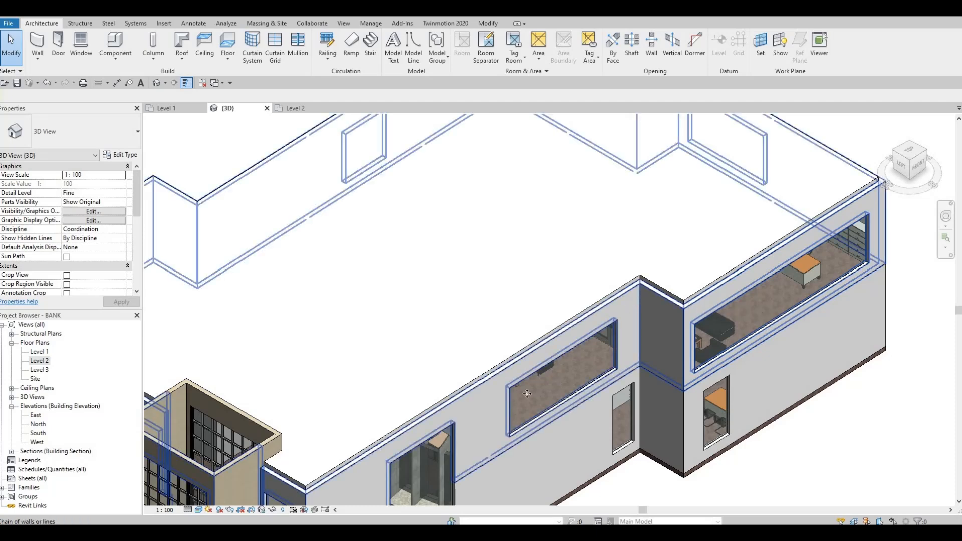
{"action": "left_click", "coordinate": [688, 303]}
{"action": "scroll", "coordinate": [688, 281], "scroll_direction": "down", "scroll_amount": 3}
{"action": "middle_click_drag", "start_coordinate": [476, 367], "coordinate": [517, 308]}
{"action": "scroll", "coordinate": [509, 308], "scroll_direction": "up", "scroll_amount": 1}
{"action": "scroll", "coordinate": [508, 307], "scroll_direction": "up", "scroll_amount": 1}
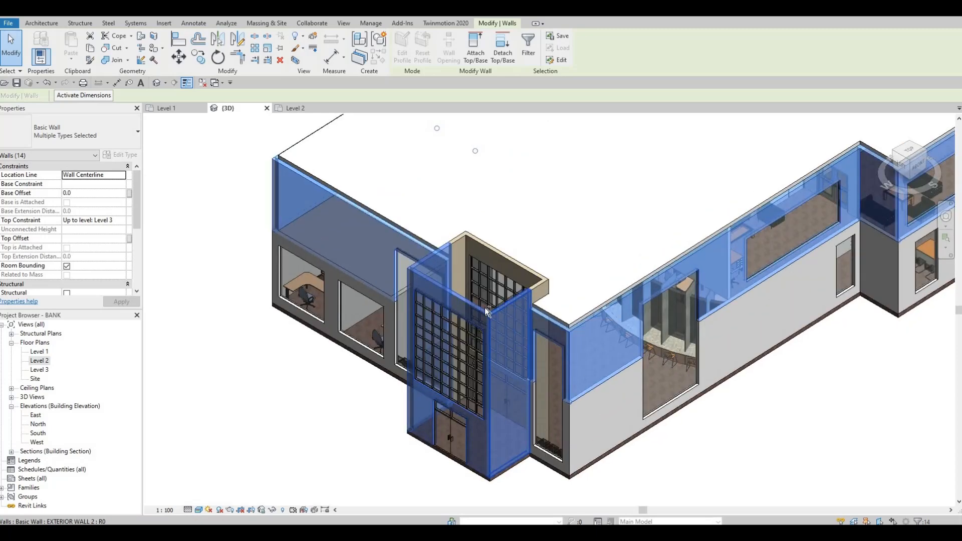
{"action": "left_click", "coordinate": [504, 304], "text": "shift"}
{"action": "left_click", "coordinate": [431, 259], "text": "shift"}
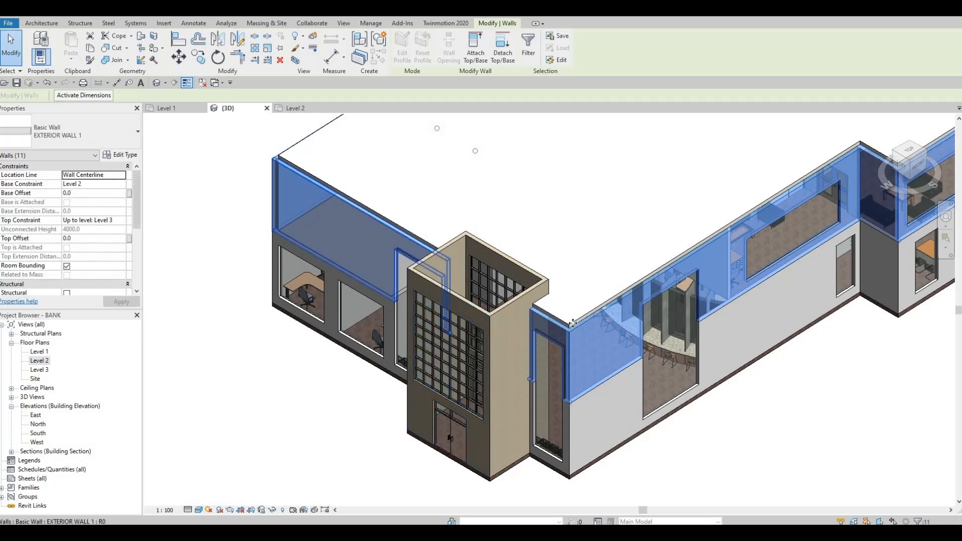
Set the top offset of the selected Level 2 exterior walls to 600
{"action": "scroll", "coordinate": [436, 424], "scroll_direction": "down", "scroll_amount": 3}
{"action": "middle_click_drag", "start_coordinate": [657, 330], "coordinate": [466, 232], "text": "shift"}
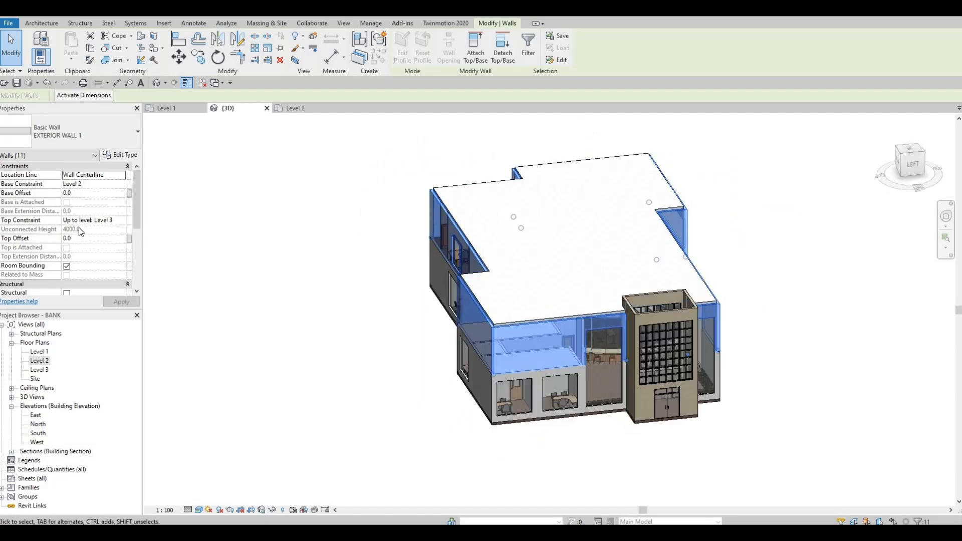
{"action": "left_click", "coordinate": [84, 238]}
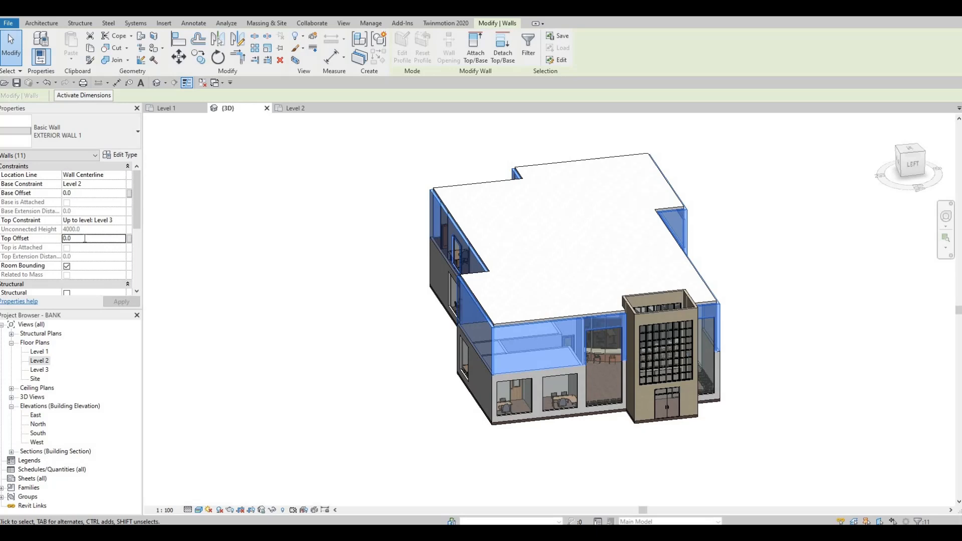
{"action": "type", "text": "600"}
{"action": "left_click", "coordinate": [121, 302]}
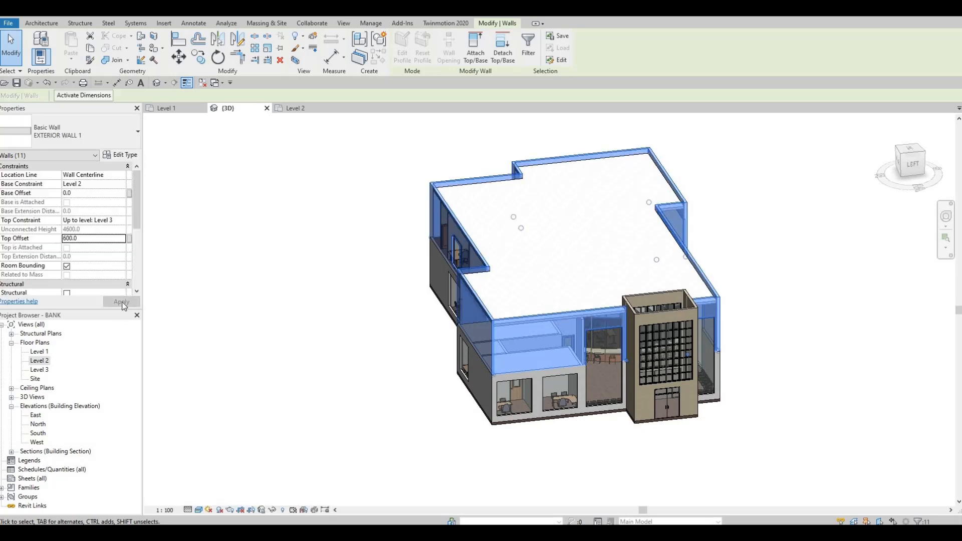
Set the top offset of the selected Level 2 exterior walls to 400 and clear the selection
{"action": "double_click", "coordinate": [86, 241]}
{"action": "type", "text": "400"}
{"action": "left_click", "coordinate": [133, 303]}
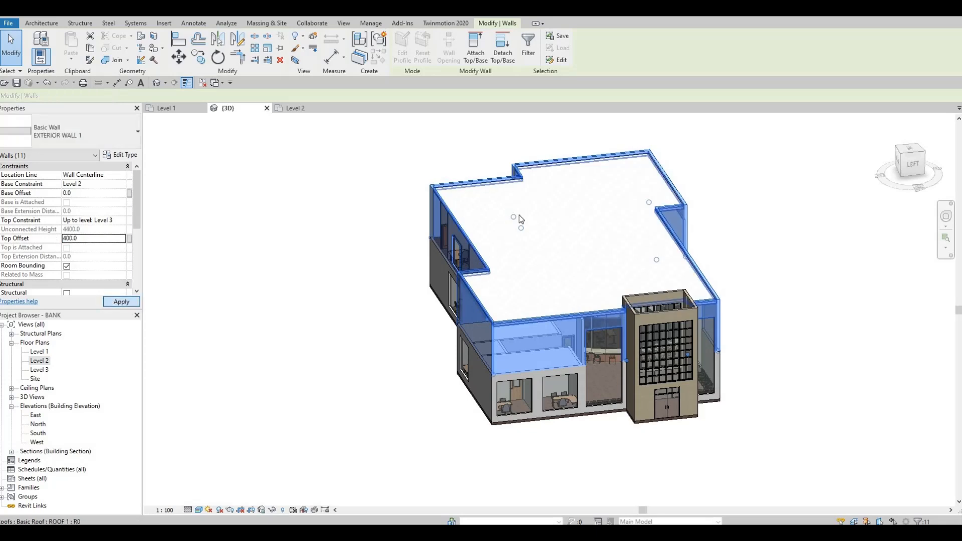
{"action": "key", "text": "Escape"}
In the Level 2 plan, stretch the grid G curtain wall nearest the entrance toward the building corner, to about 6700 mm long
{"action": "middle_click_drag", "start_coordinate": [489, 248], "coordinate": [455, 476], "text": "shift"}
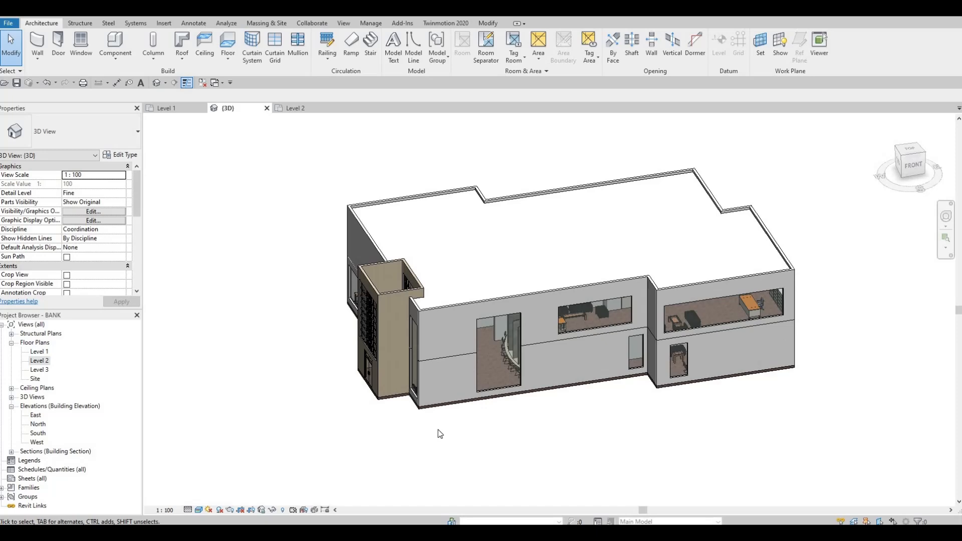
{"action": "middle_click_drag", "start_coordinate": [547, 393], "coordinate": [394, 257], "text": "shift"}
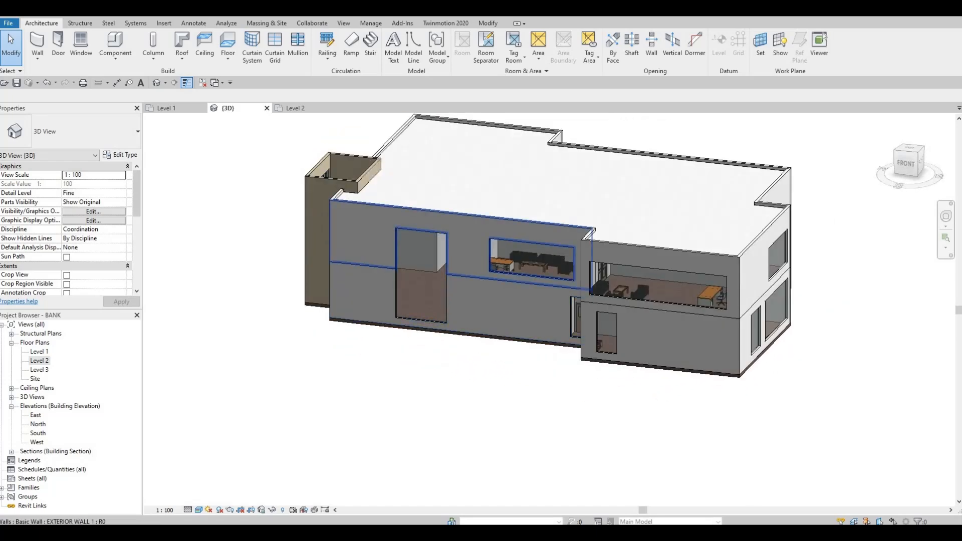
{"action": "middle_click_drag", "start_coordinate": [455, 390], "coordinate": [464, 377]}
{"action": "scroll", "coordinate": [465, 389], "scroll_direction": "up", "scroll_amount": 1}
{"action": "left_click", "coordinate": [466, 389]}
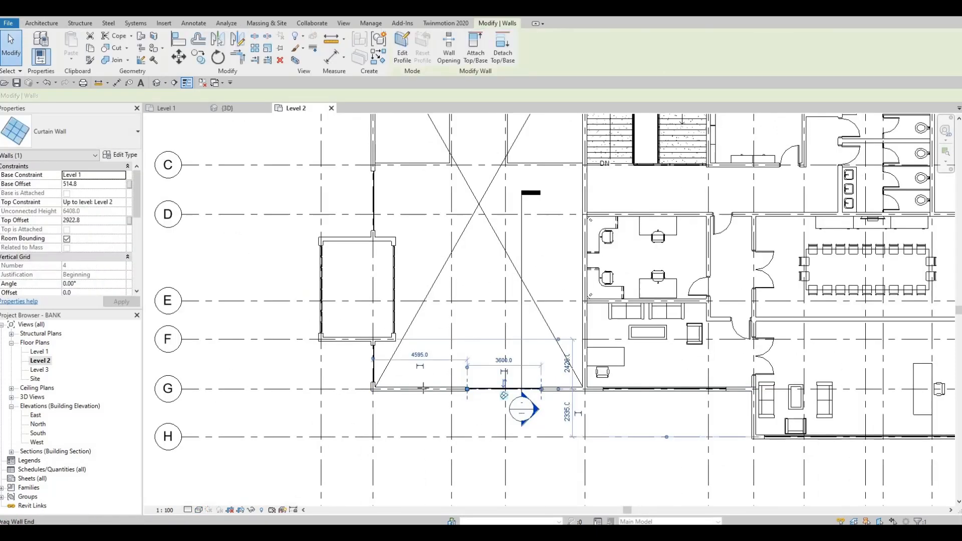
{"action": "left_click_drag", "start_coordinate": [404, 387], "coordinate": [404, 388]}
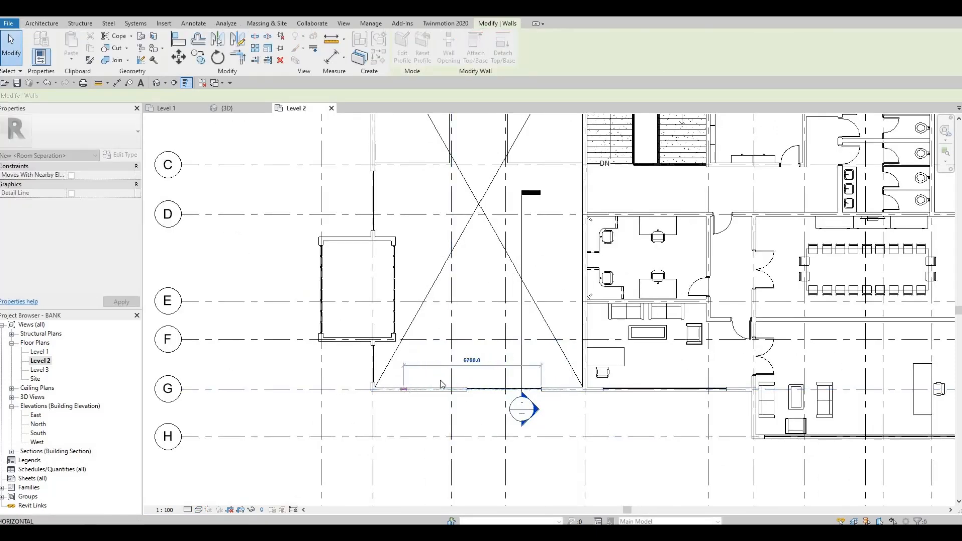
{"action": "scroll", "coordinate": [441, 379], "scroll_direction": "down", "scroll_amount": 1}
{"action": "left_click", "coordinate": [292, 134]}
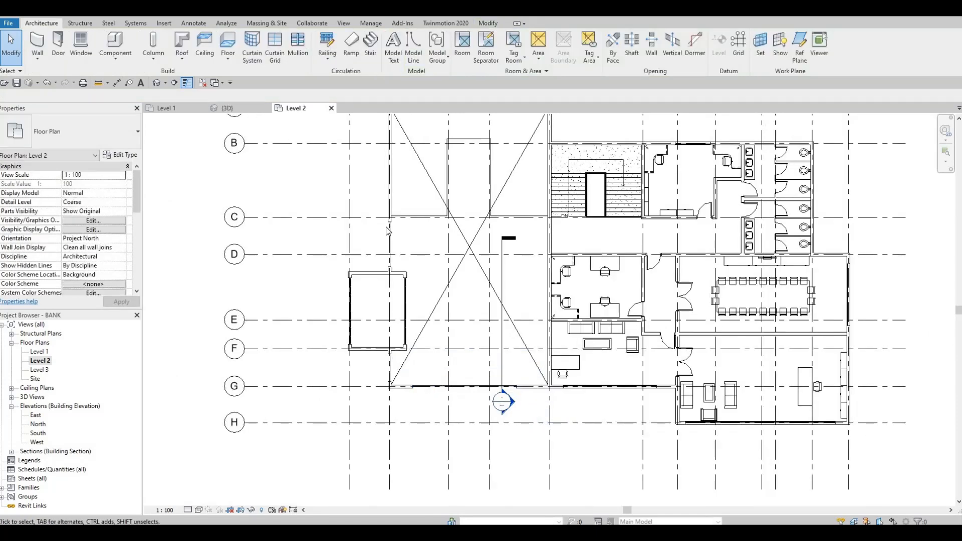
In the 3D view, look up the structure material in the entrance block's EXTERIOR WALL 2 wall type without changing it
{"action": "left_click", "coordinate": [227, 107]}
{"action": "middle_click_drag", "start_coordinate": [577, 303], "coordinate": [611, 311], "text": "shift"}
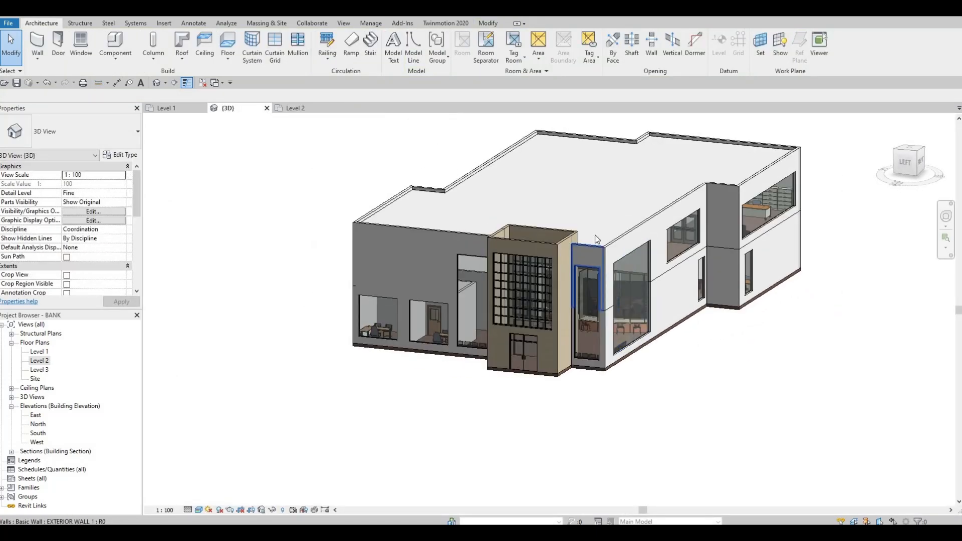
{"action": "middle_click_drag", "start_coordinate": [634, 259], "coordinate": [620, 229]}
{"action": "scroll", "coordinate": [615, 236], "scroll_direction": "up", "scroll_amount": 2}
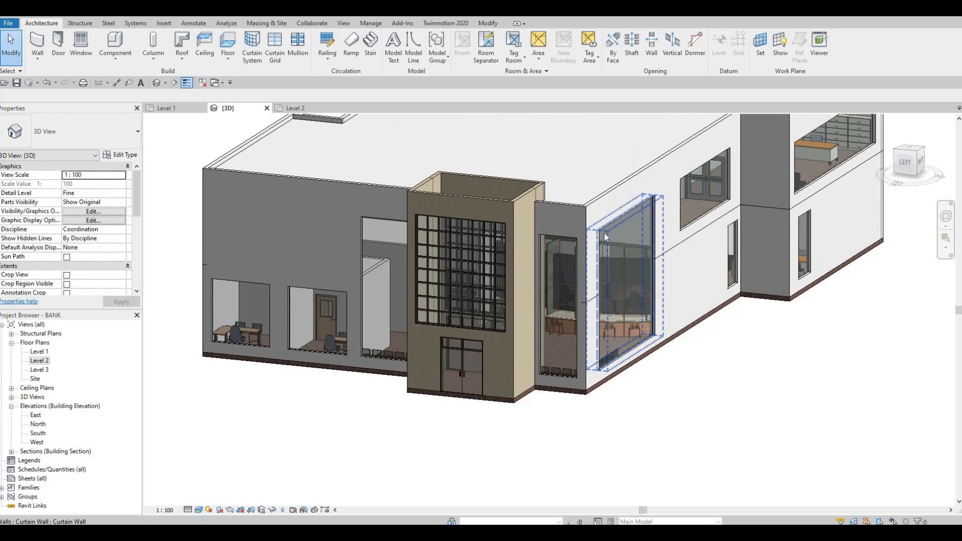
{"action": "scroll", "coordinate": [609, 230], "scroll_direction": "up", "scroll_amount": 2}
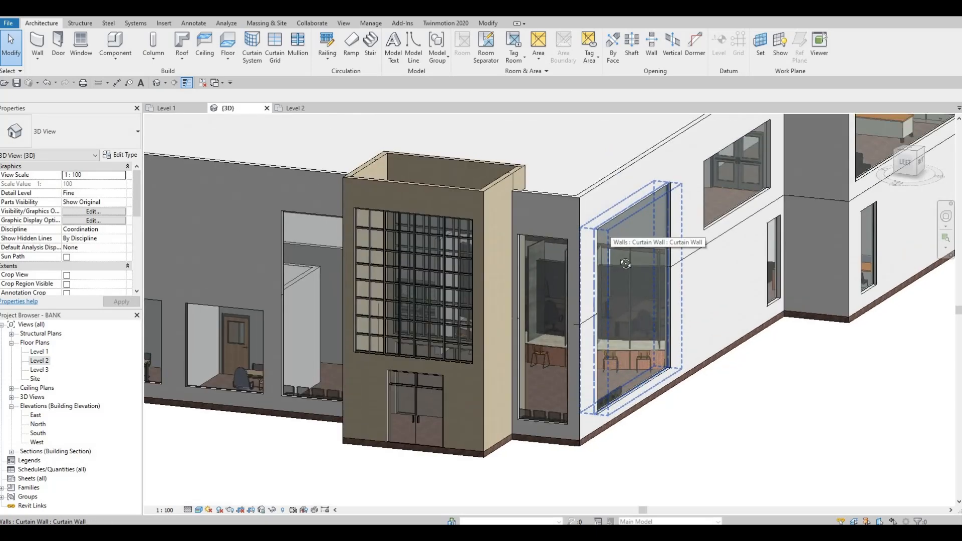
{"action": "middle_click_drag", "start_coordinate": [625, 263], "coordinate": [365, 245], "text": "shift"}
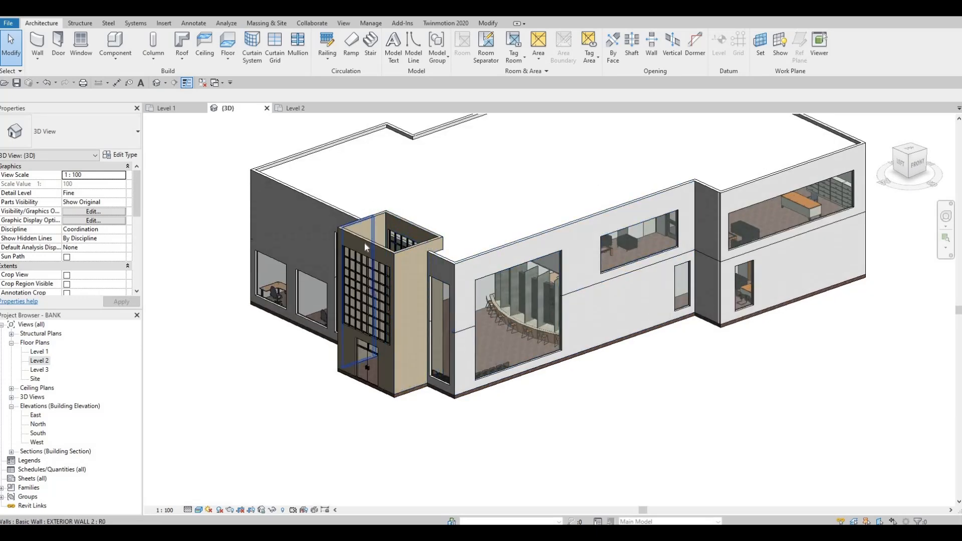
{"action": "left_click", "coordinate": [368, 301]}
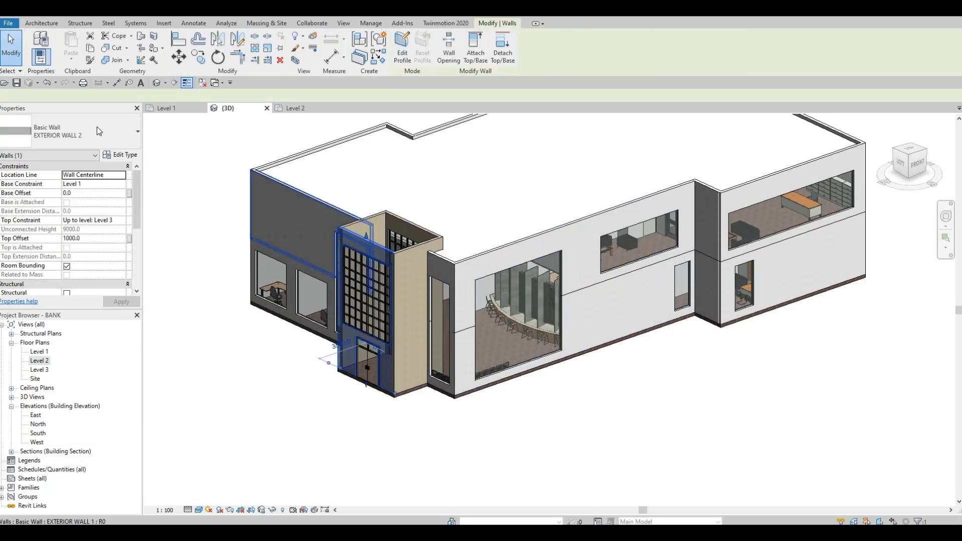
{"action": "left_click", "coordinate": [588, 178]}
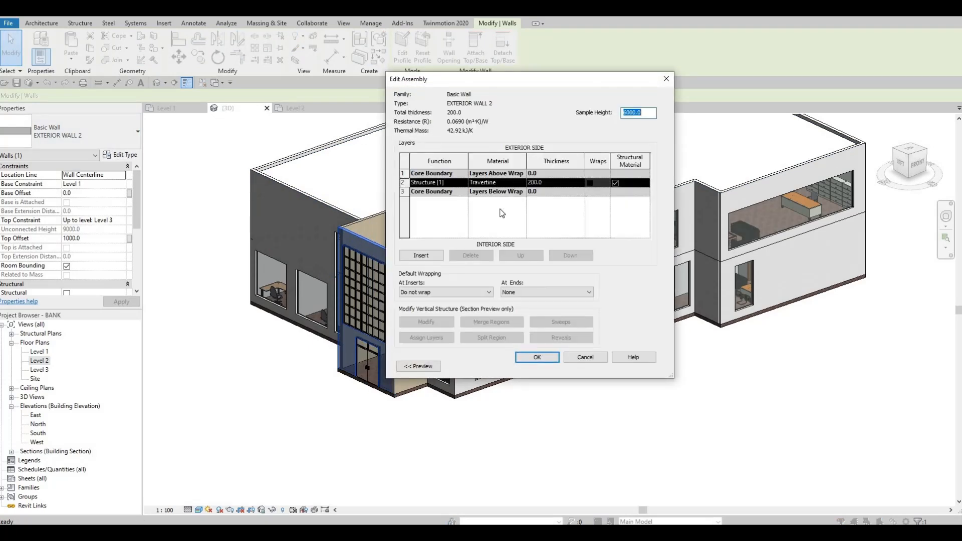
{"action": "left_click", "coordinate": [502, 213]}
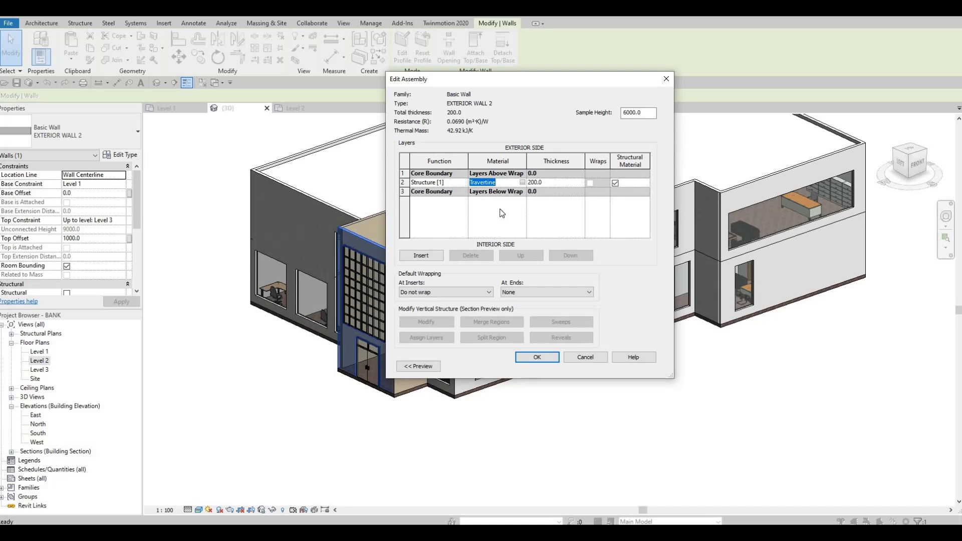
{"action": "key", "text": "Escape"}
{"action": "key", "text": "Escape"}
{"action": "key", "text": "Escape"}
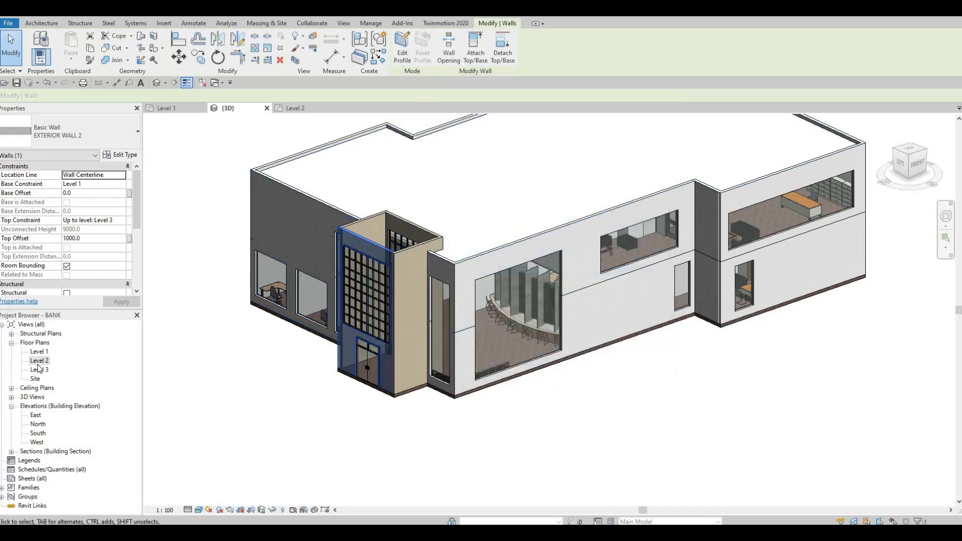
Start a roof by footprint in the Level 2 plan and duplicate the ROOF 1 type as ROOF 2
{"action": "double_click", "coordinate": [40, 360]}
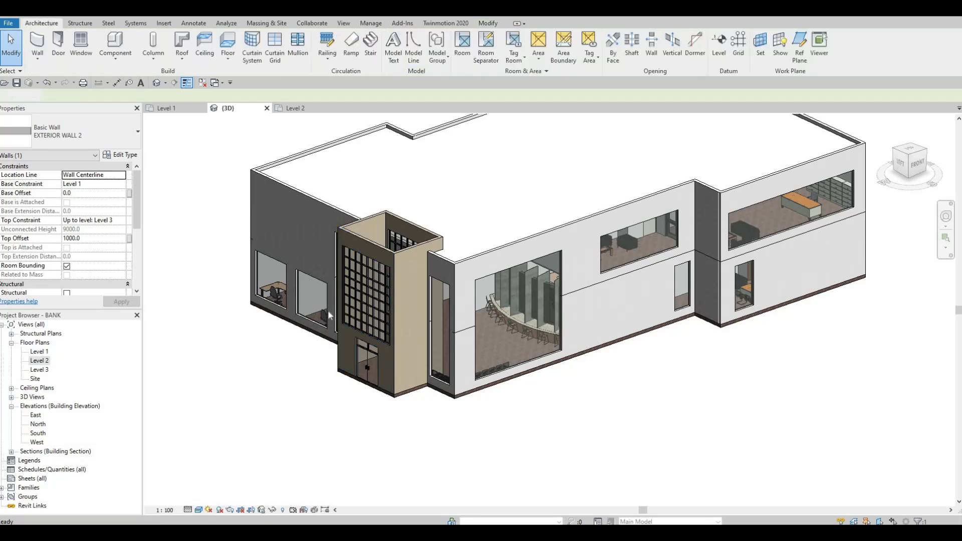
{"action": "scroll", "coordinate": [376, 294], "scroll_direction": "up", "scroll_amount": 2}
{"action": "scroll", "coordinate": [375, 292], "scroll_direction": "up", "scroll_amount": 2}
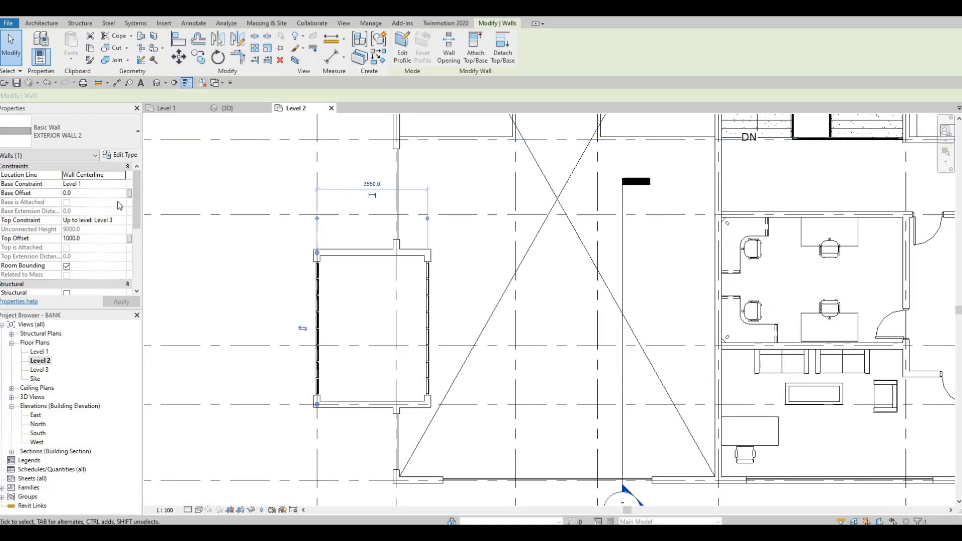
{"action": "left_click", "coordinate": [42, 24]}
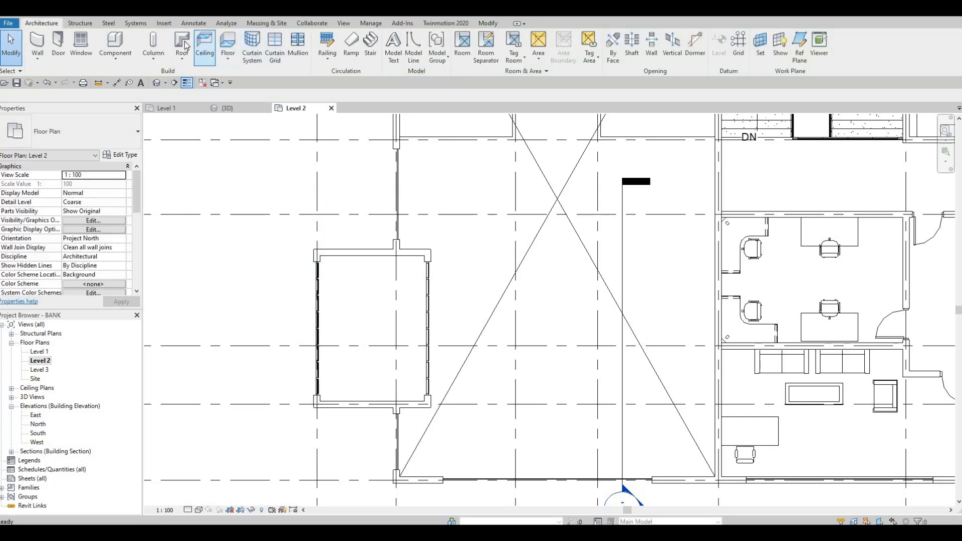
{"action": "left_click", "coordinate": [120, 154]}
{"action": "left_click", "coordinate": [640, 114]}
{"action": "left_click", "coordinate": [531, 249]}
Set the material of ROOF 2's structure layer to Travertine and accept the type for the new roof
{"action": "left_click", "coordinate": [565, 177]}
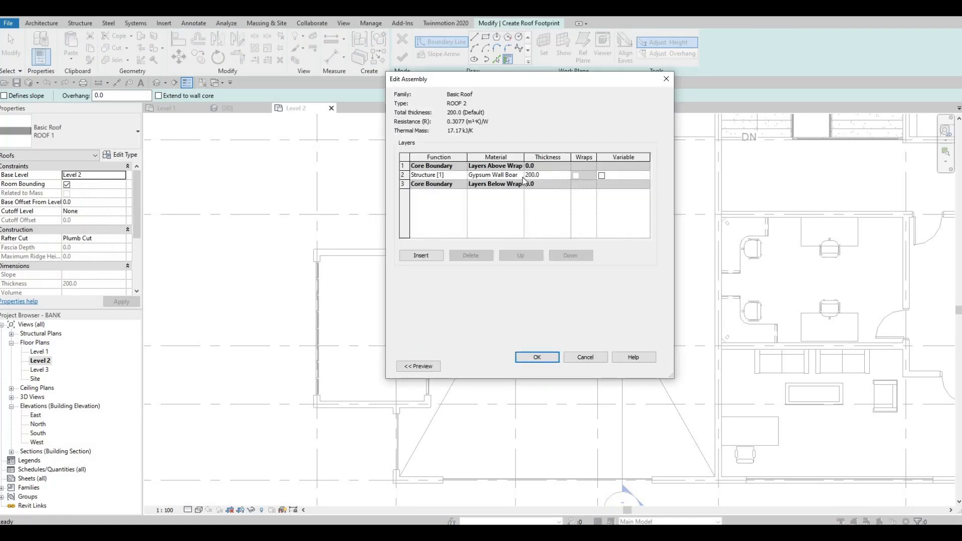
{"action": "left_click", "coordinate": [516, 175]}
{"action": "left_click", "coordinate": [520, 175]}
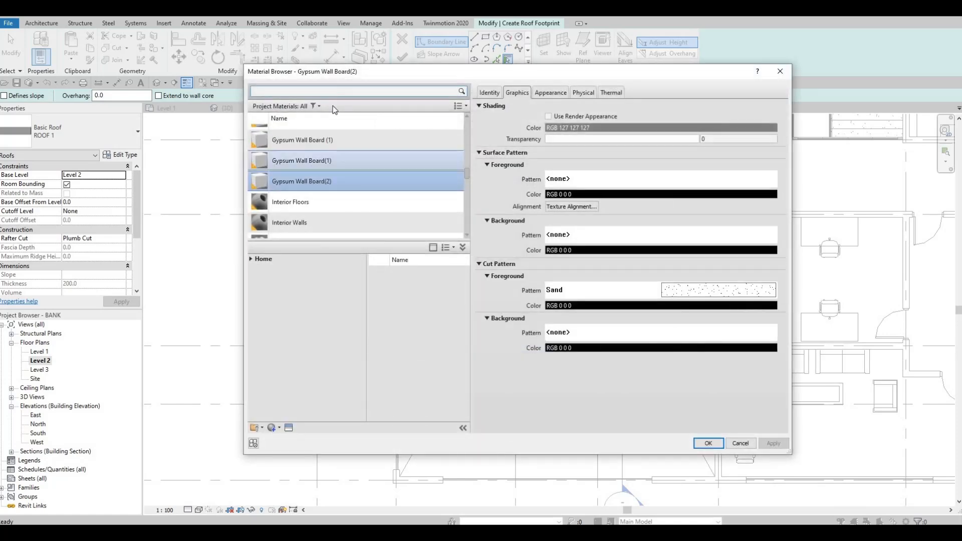
{"action": "key", "text": "Escape"}
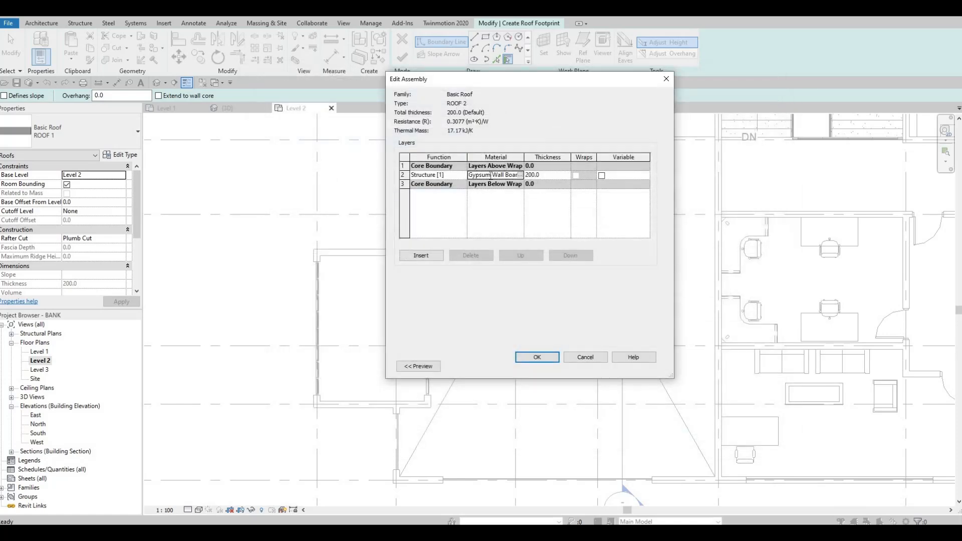
{"action": "key", "text": "ctrl+a"}
{"action": "type", "text": "Travertine"}
{"action": "left_click", "coordinate": [542, 357]}
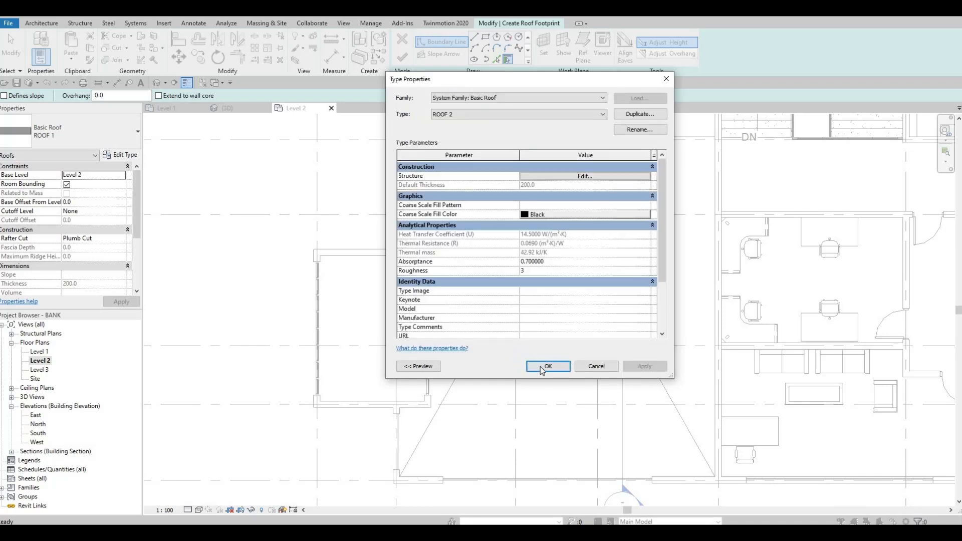
{"action": "left_click", "coordinate": [542, 368]}
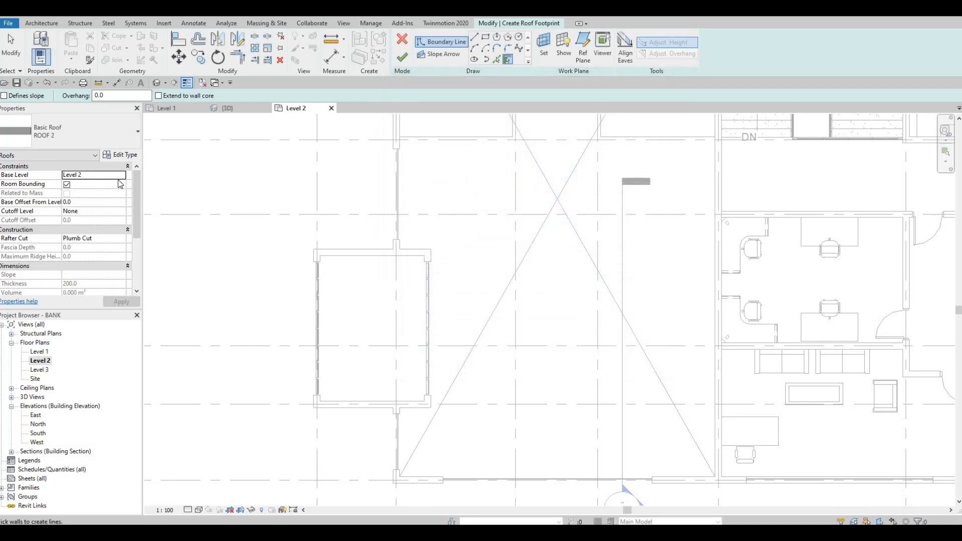
Base the roof on Level 3, sketch a 4680 mm long rectangular footprint along the entrance block's inner wall faces, and finish it
{"action": "left_click", "coordinate": [125, 181]}
{"action": "left_click", "coordinate": [85, 199]}
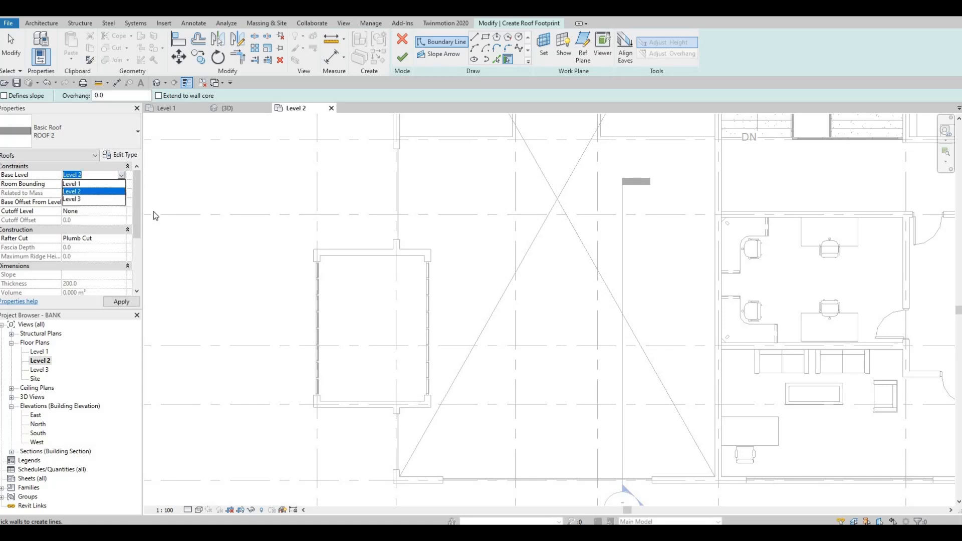
{"action": "left_click", "coordinate": [485, 37]}
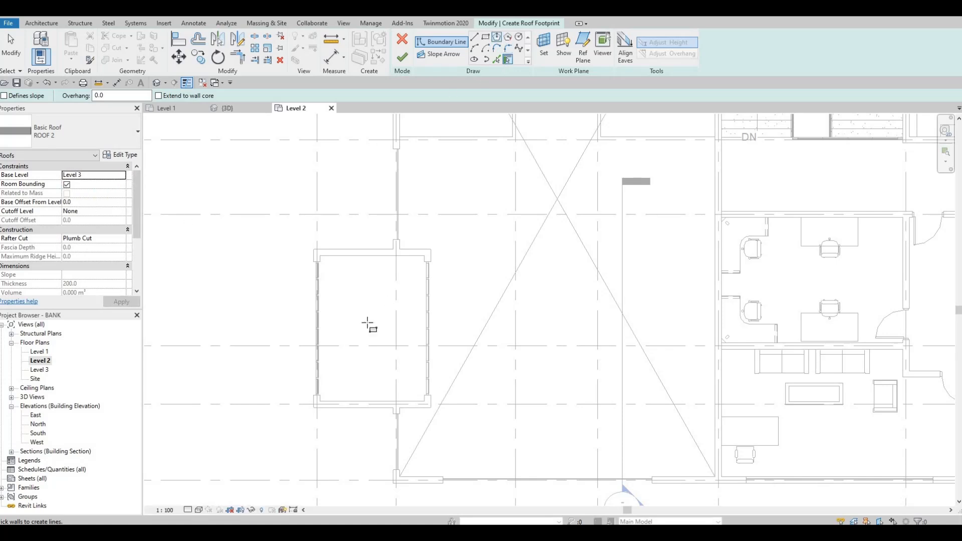
{"action": "scroll", "coordinate": [318, 249], "scroll_direction": "up", "scroll_amount": 2}
{"action": "left_click", "coordinate": [309, 240]}
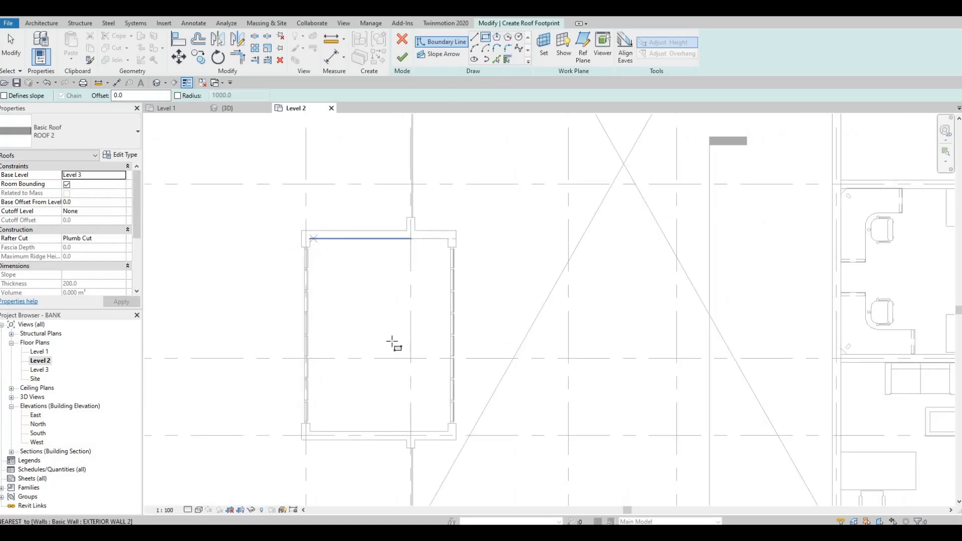
{"action": "left_click", "coordinate": [449, 431]}
{"action": "scroll", "coordinate": [449, 432], "scroll_direction": "up", "scroll_amount": 1}
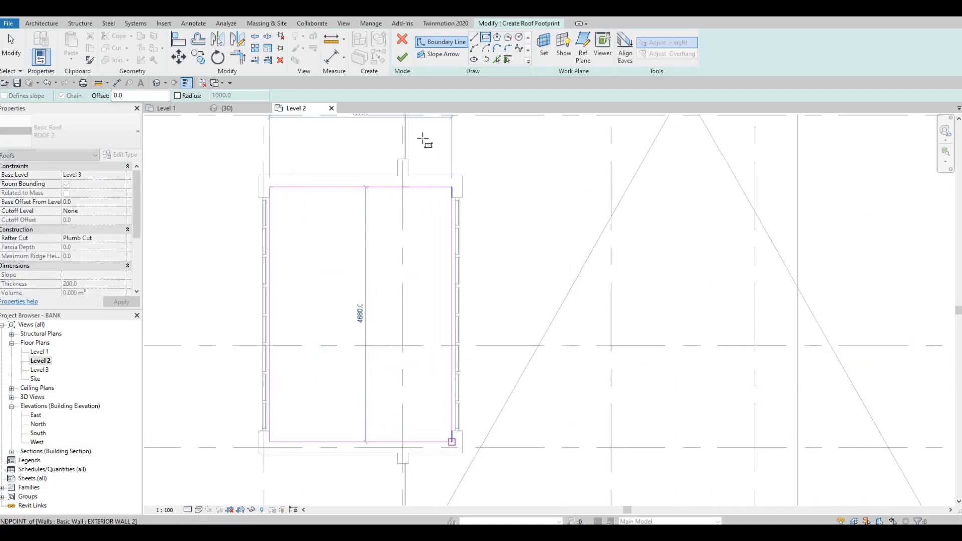
{"action": "left_click", "coordinate": [402, 57]}
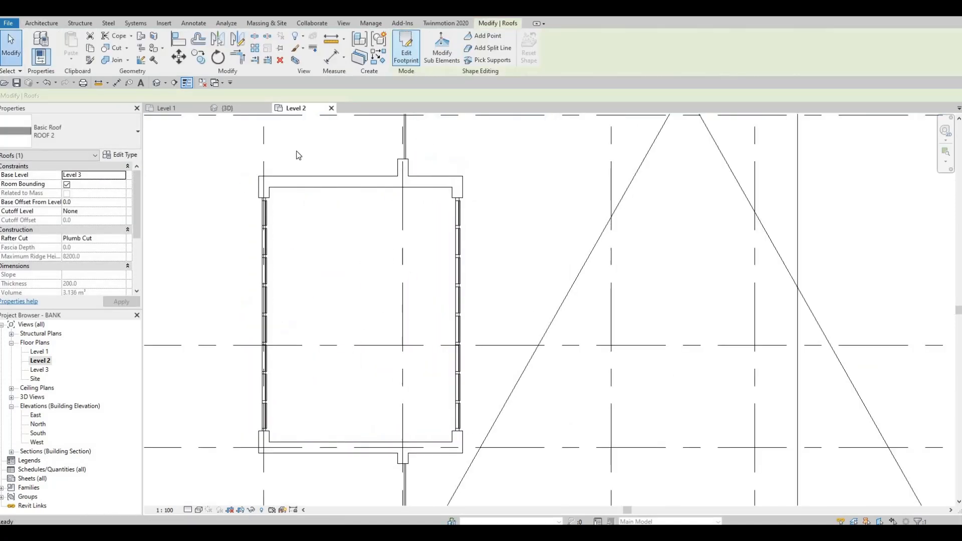
Switch to the 3D view and select the new ROOF 2 inside the top of the entrance block
{"action": "left_click", "coordinate": [238, 108]}
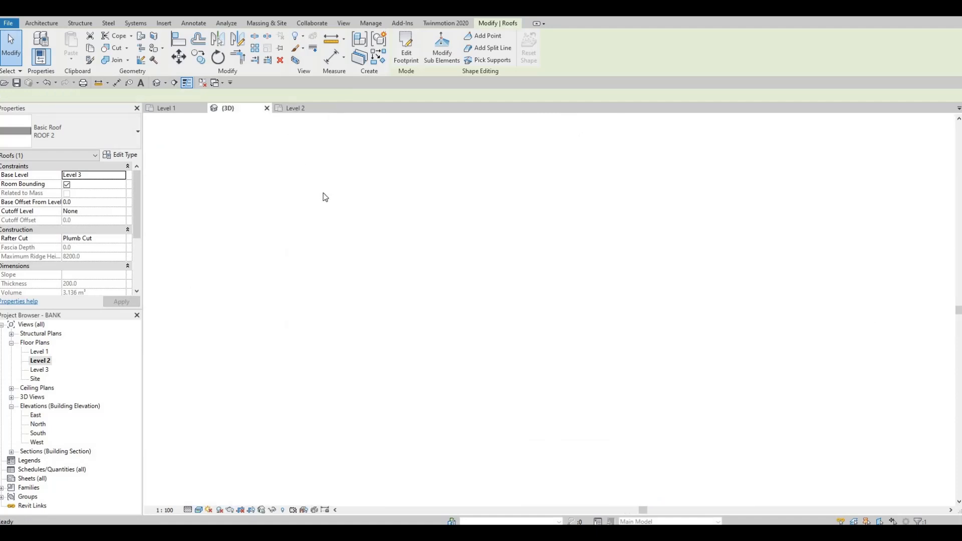
{"action": "scroll", "coordinate": [350, 205], "scroll_direction": "up", "scroll_amount": 5}
{"action": "key", "text": "Escape"}
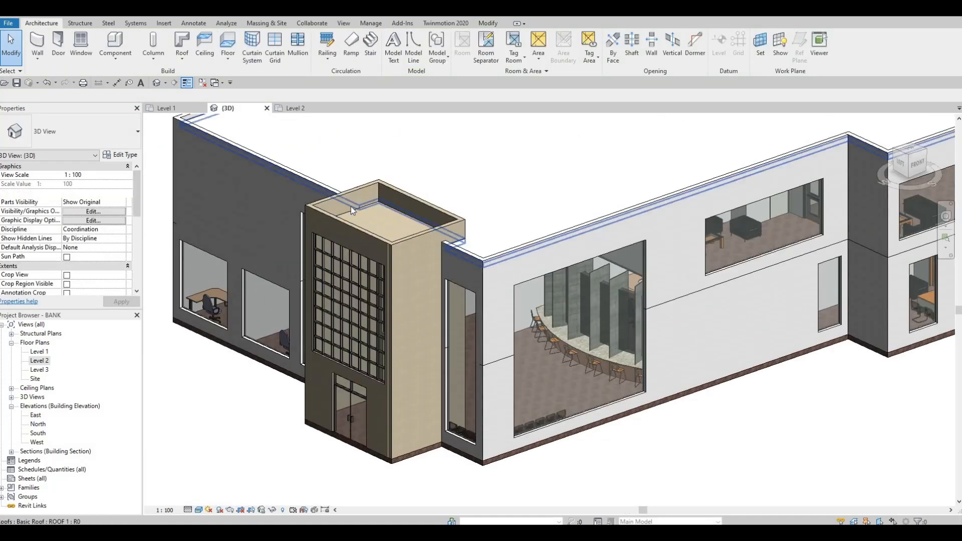
{"action": "left_click", "coordinate": [353, 207]}
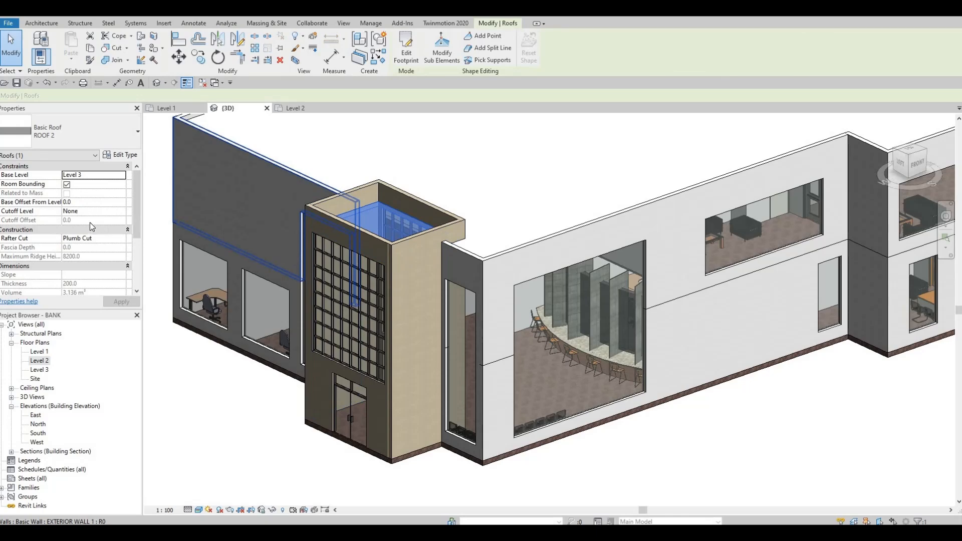
{"action": "scroll", "coordinate": [89, 237], "scroll_direction": "down", "scroll_amount": 1}
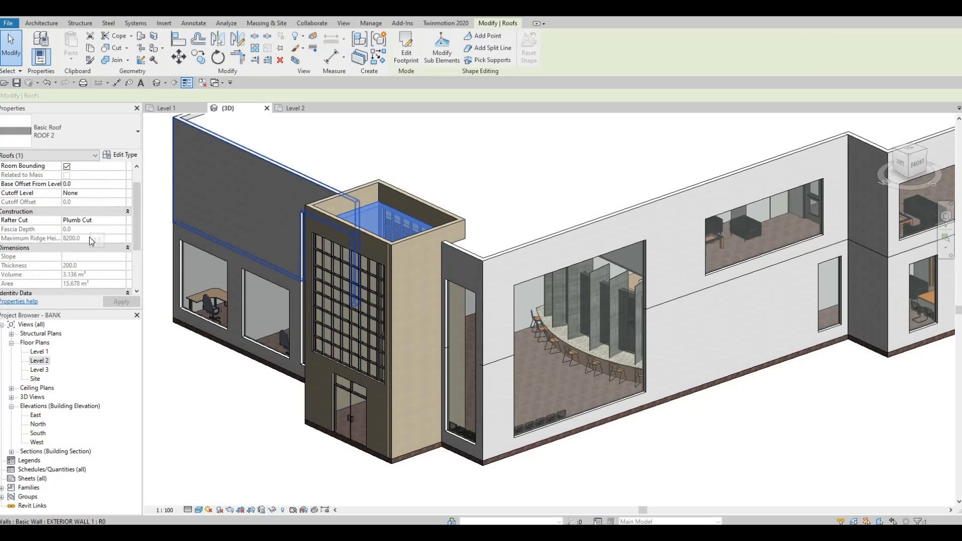
{"action": "scroll", "coordinate": [91, 238], "scroll_direction": "up", "scroll_amount": 2}
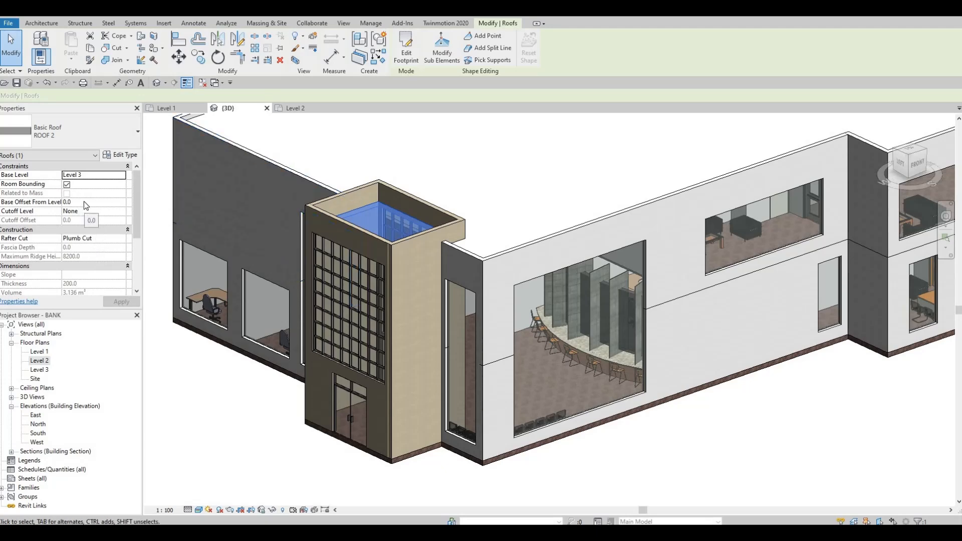
Try a larger base offset from Level 3 to raise ROOF 2 within the entrance block walls
{"action": "left_click", "coordinate": [87, 203]}
{"action": "type", "text": "1000"}
{"action": "left_click", "coordinate": [115, 302]}
Set ROOF 2's base offset from its level to 800 and clear the selection
{"action": "left_click", "coordinate": [86, 203]}
{"action": "type", "text": "800"}
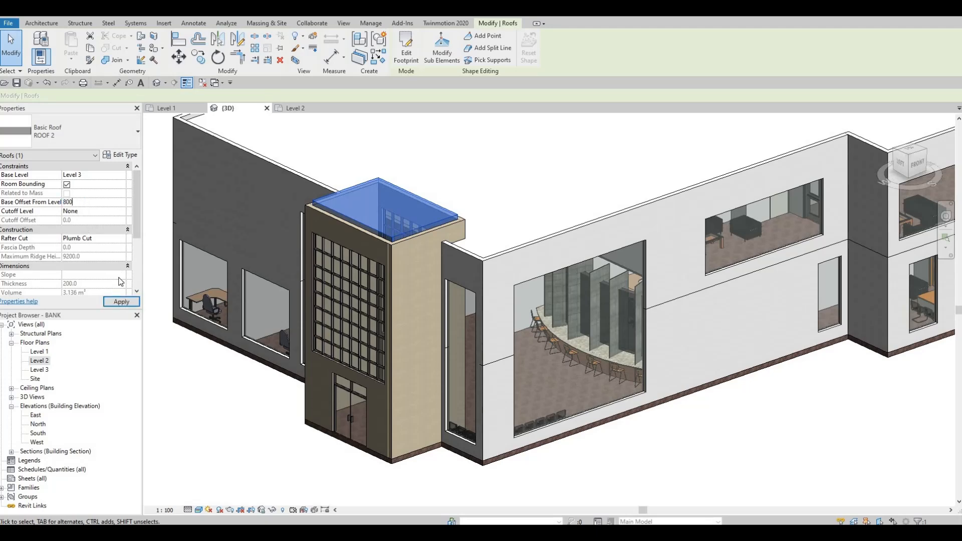
{"action": "left_click", "coordinate": [121, 302]}
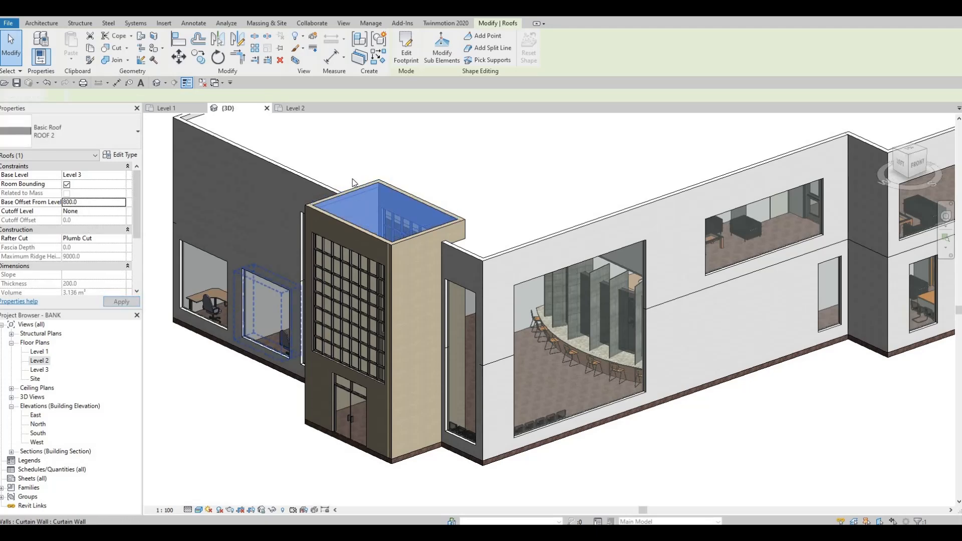
{"action": "key", "text": "Escape"}
Examine how ROOF 2 meets the tops of the entrance block walls and review the bank's whole exterior in 3D
{"action": "scroll", "coordinate": [365, 189], "scroll_direction": "up", "scroll_amount": 5}
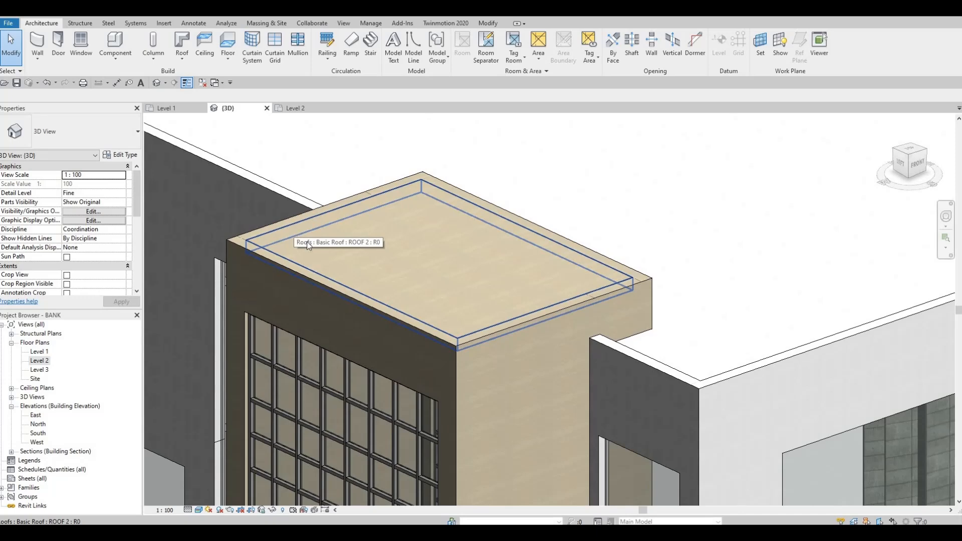
{"action": "scroll", "coordinate": [293, 229], "scroll_direction": "down", "scroll_amount": 1}
{"action": "scroll", "coordinate": [401, 236], "scroll_direction": "down", "scroll_amount": 1}
{"action": "middle_click_drag", "start_coordinate": [380, 225], "coordinate": [395, 208]}
{"action": "left_click", "coordinate": [396, 208]}
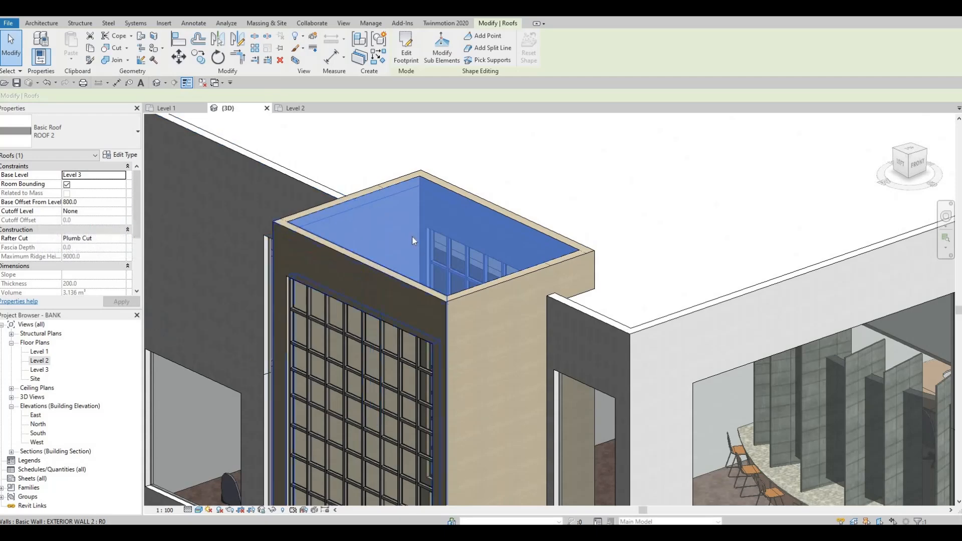
{"action": "key", "text": "Escape"}
{"action": "scroll", "coordinate": [410, 271], "scroll_direction": "down", "scroll_amount": 2}
{"action": "scroll", "coordinate": [403, 383], "scroll_direction": "down", "scroll_amount": 2}
{"action": "middle_click_drag", "start_coordinate": [555, 354], "coordinate": [281, 305], "text": "shift"}
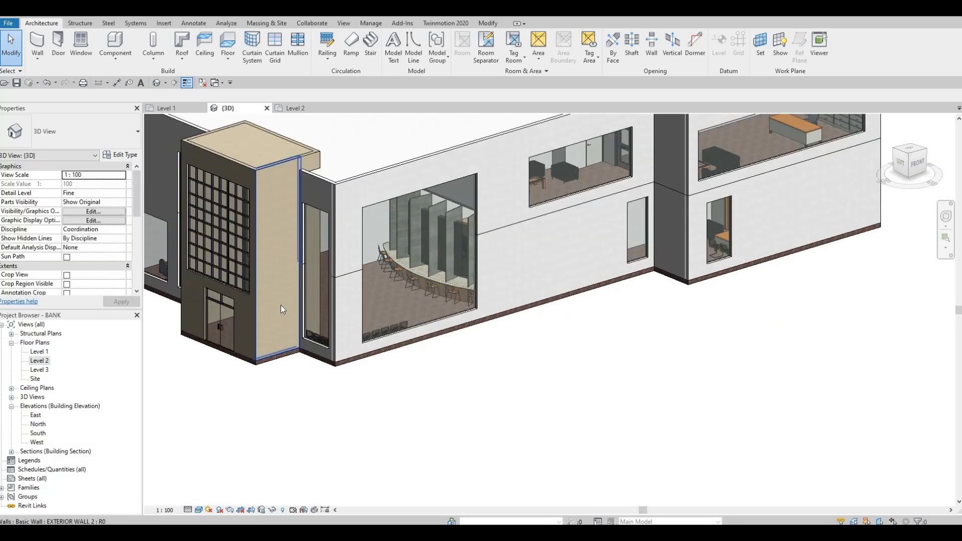
{"action": "scroll", "coordinate": [473, 405], "scroll_direction": "down", "scroll_amount": 2}
{"action": "scroll", "coordinate": [494, 394], "scroll_direction": "down", "scroll_amount": 2}
{"action": "middle_click_drag", "start_coordinate": [495, 392], "coordinate": [562, 445]}
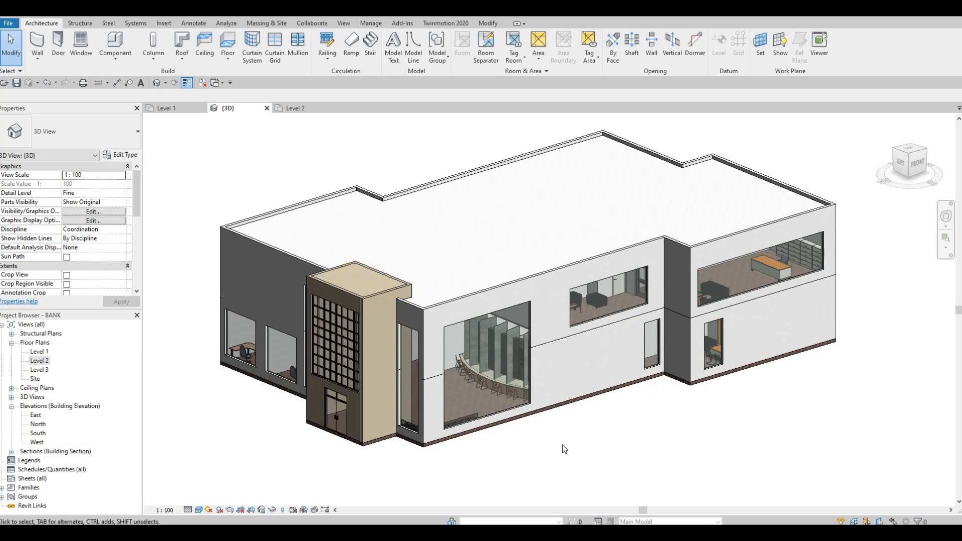